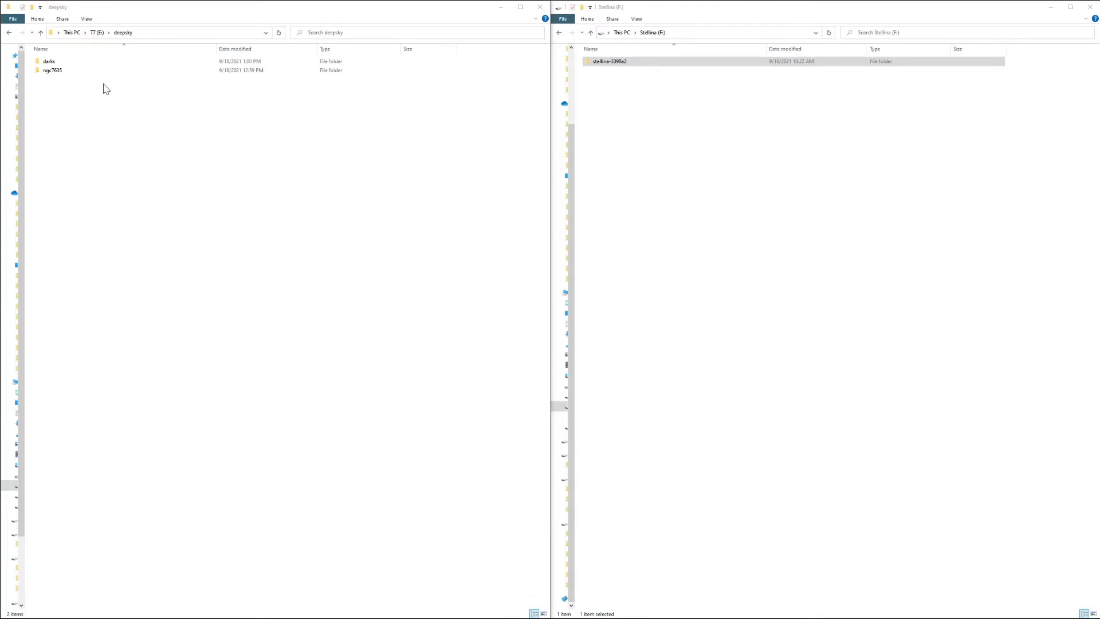
- Look inside the darks folder, narrow the navigation pane, and return to the deepsky folder
{"action": "double_click", "coordinate": [55, 62]}
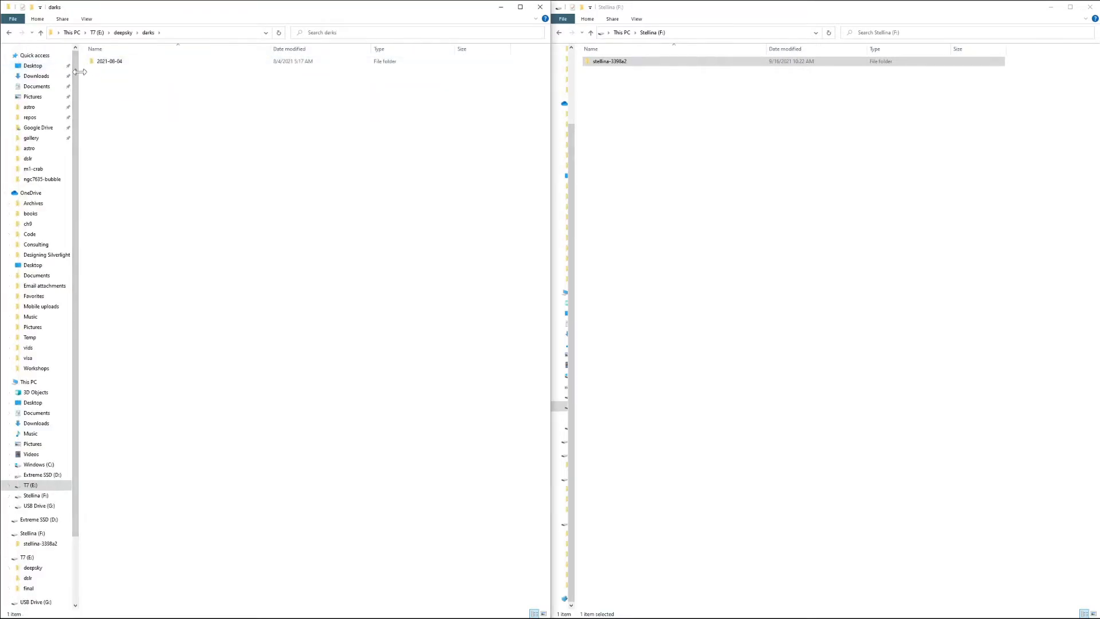
{"action": "left_click_drag", "start_coordinate": [79, 76], "coordinate": [20, 77]}
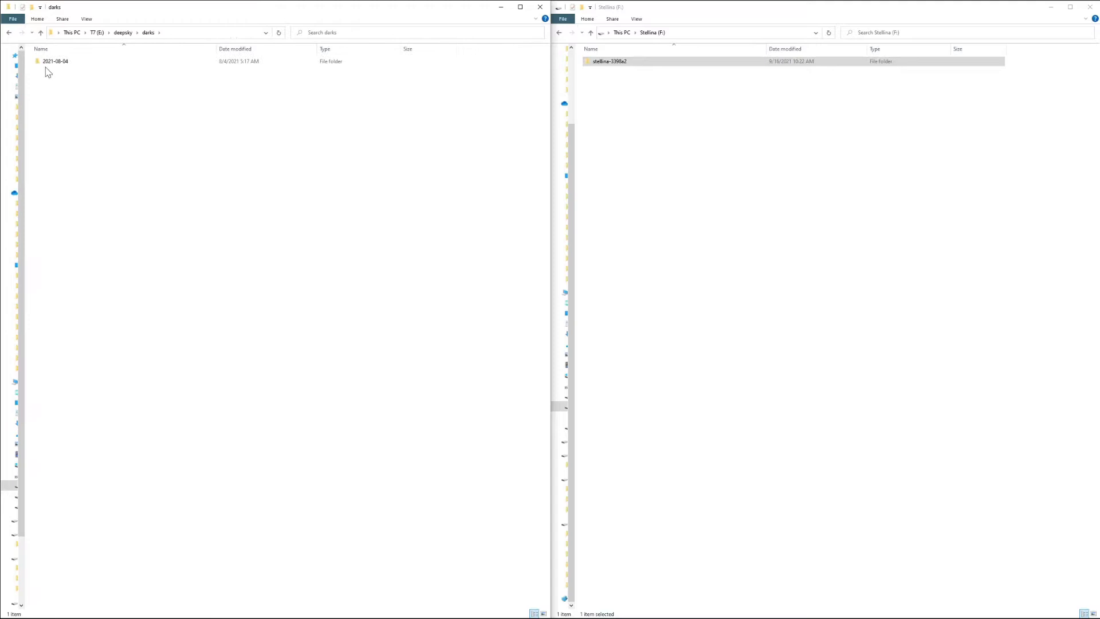
{"action": "left_click", "coordinate": [116, 34]}
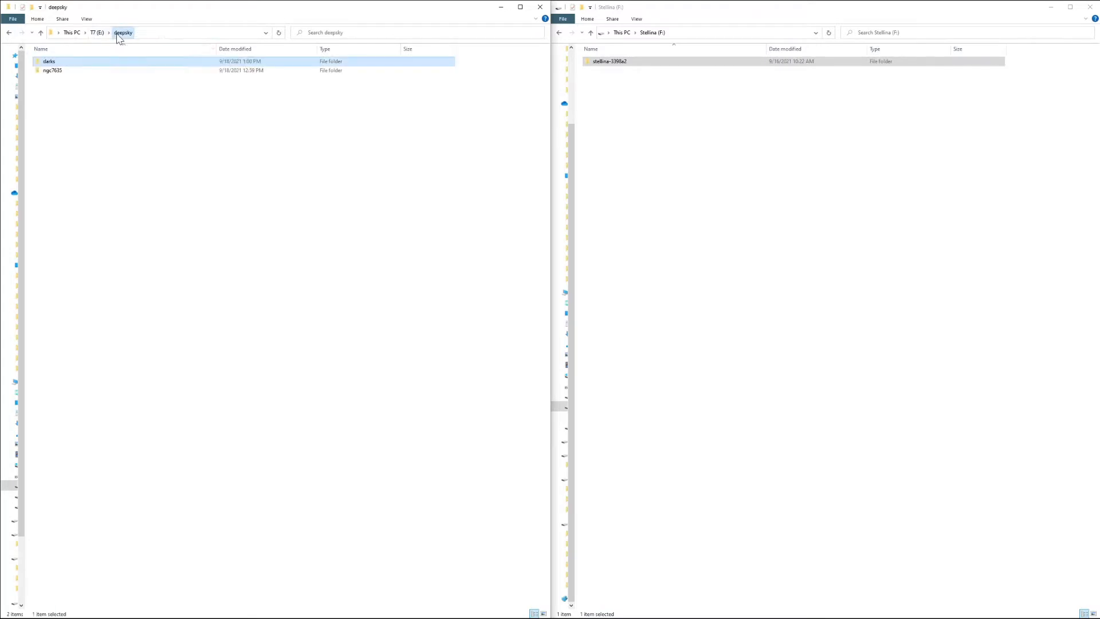
- Examine the Accepted, Rejected and Processed folders of the 2021-08-04 session in ngc7635, and return to ngc7635
{"action": "double_click", "coordinate": [101, 75]}
{"action": "left_click", "coordinate": [86, 64]}
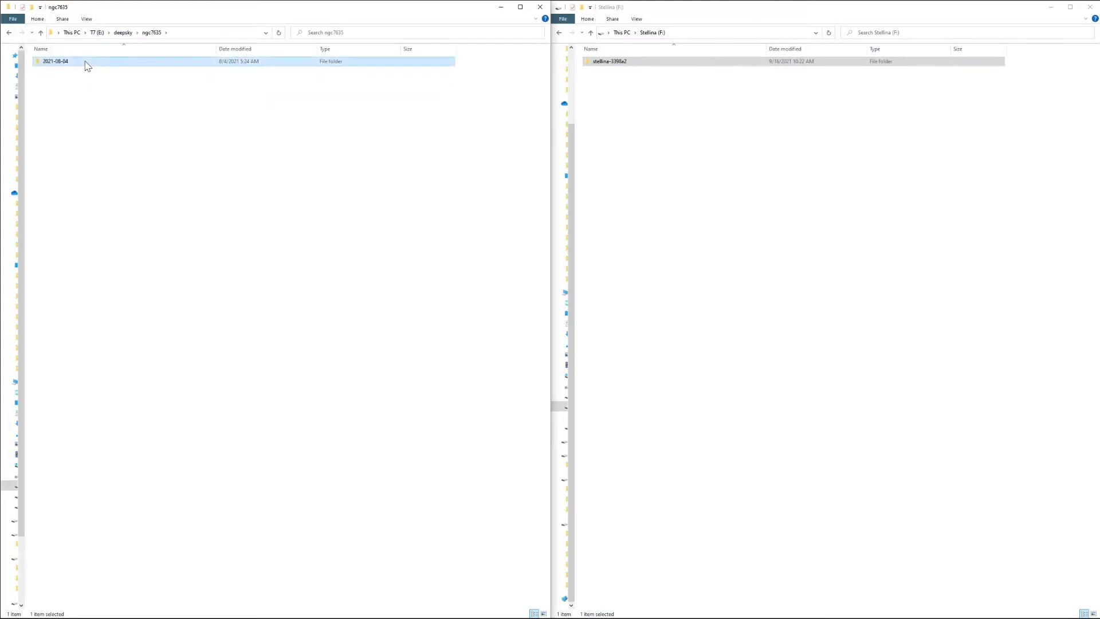
{"action": "double_click", "coordinate": [86, 64]}
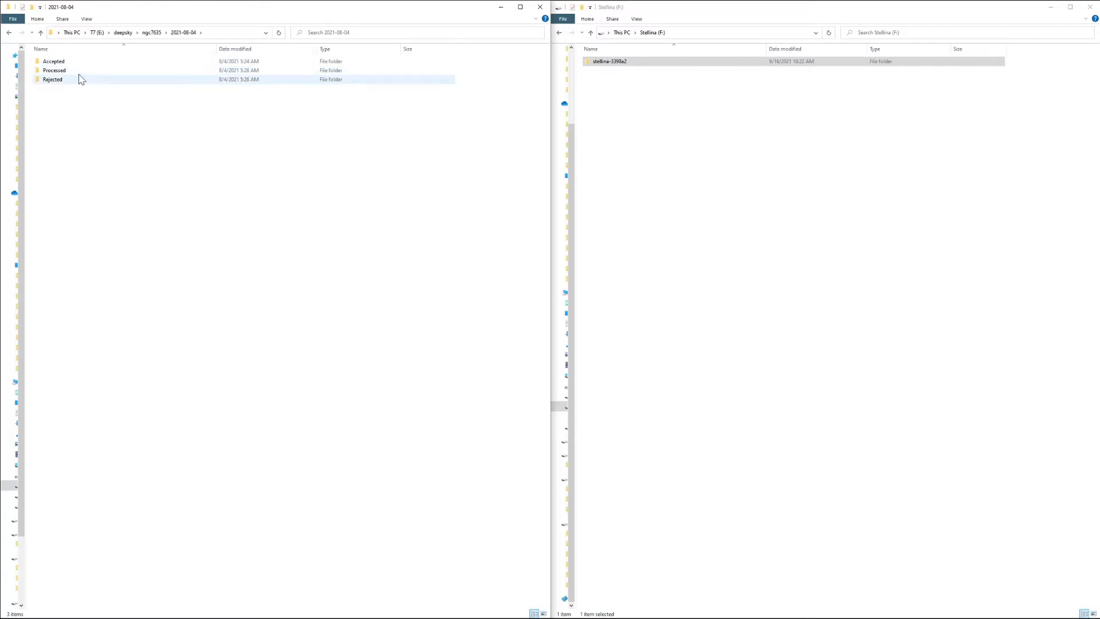
{"action": "double_click", "coordinate": [76, 62]}
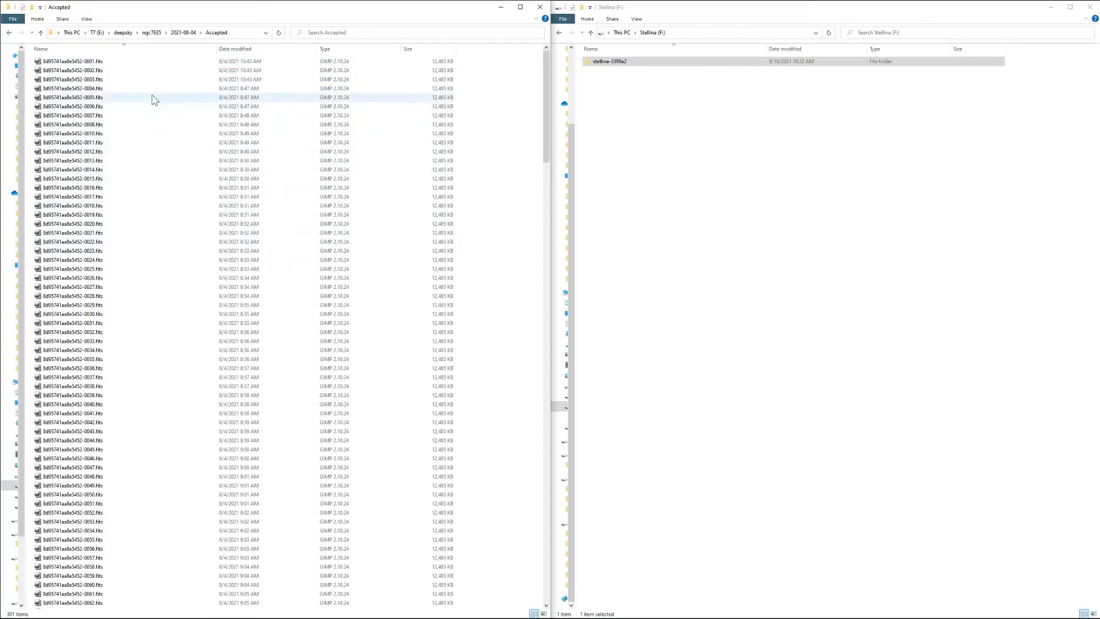
{"action": "left_click", "coordinate": [179, 32]}
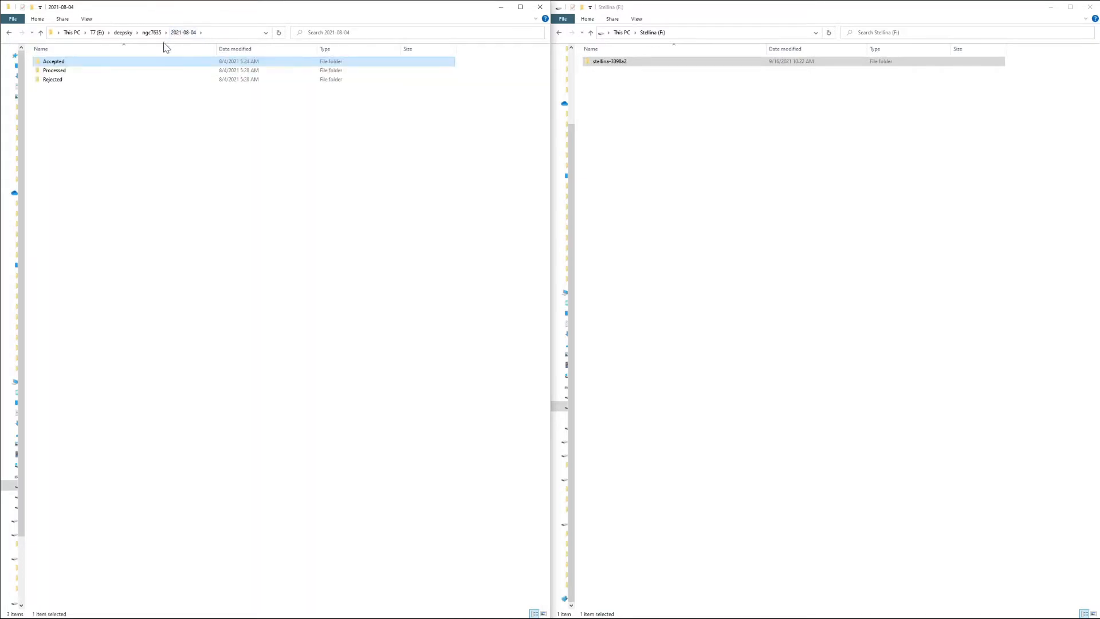
{"action": "double_click", "coordinate": [96, 81]}
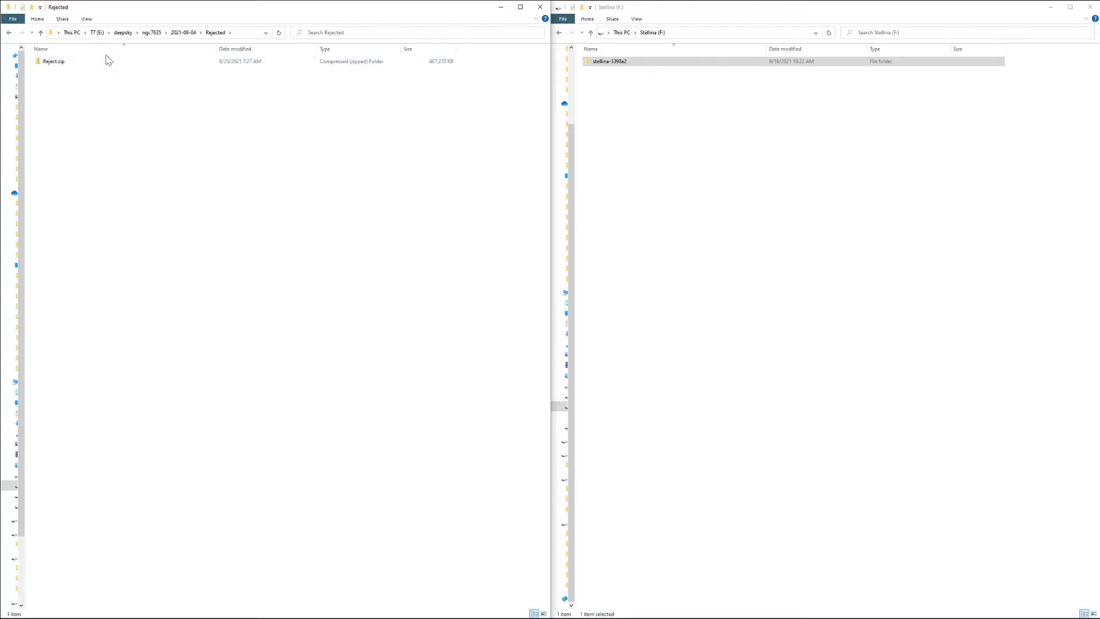
{"action": "left_click", "coordinate": [178, 34]}
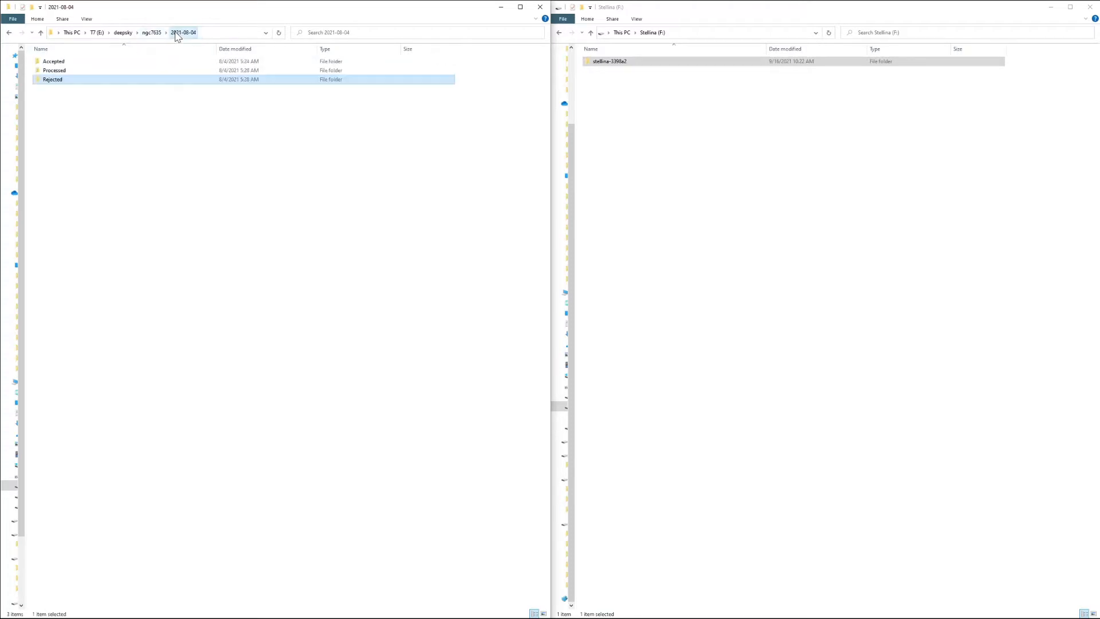
{"action": "double_click", "coordinate": [142, 70]}
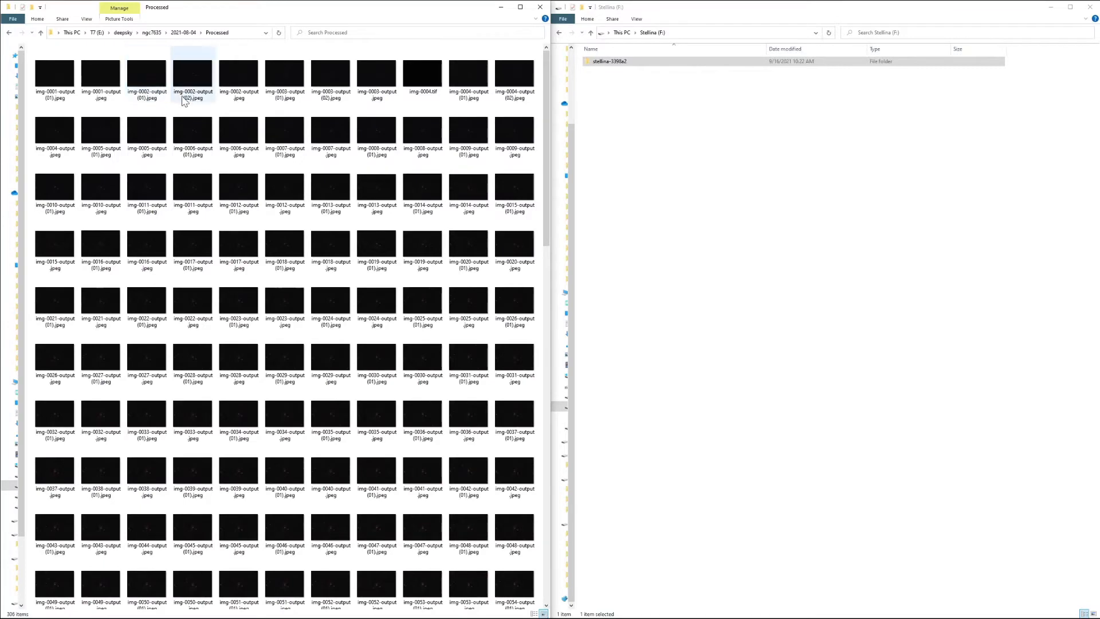
{"action": "left_click", "coordinate": [152, 35]}
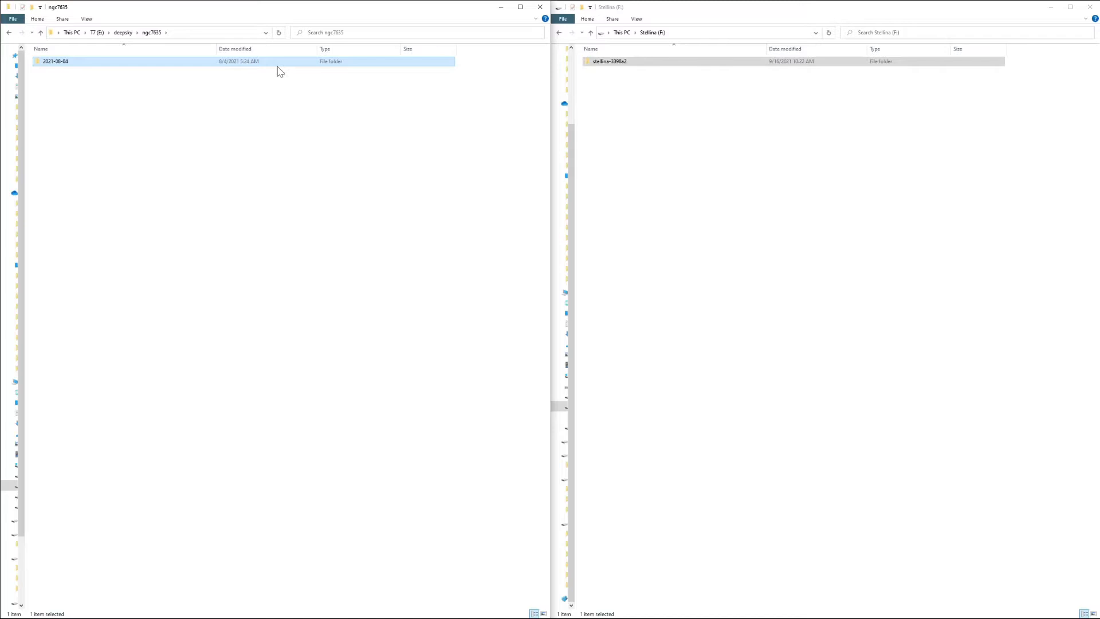
- On the Stellina drive, open folder 429 inside stellina-3398a2 and go down to its 04-00-43-capture-initial folder
{"action": "double_click", "coordinate": [609, 63]}
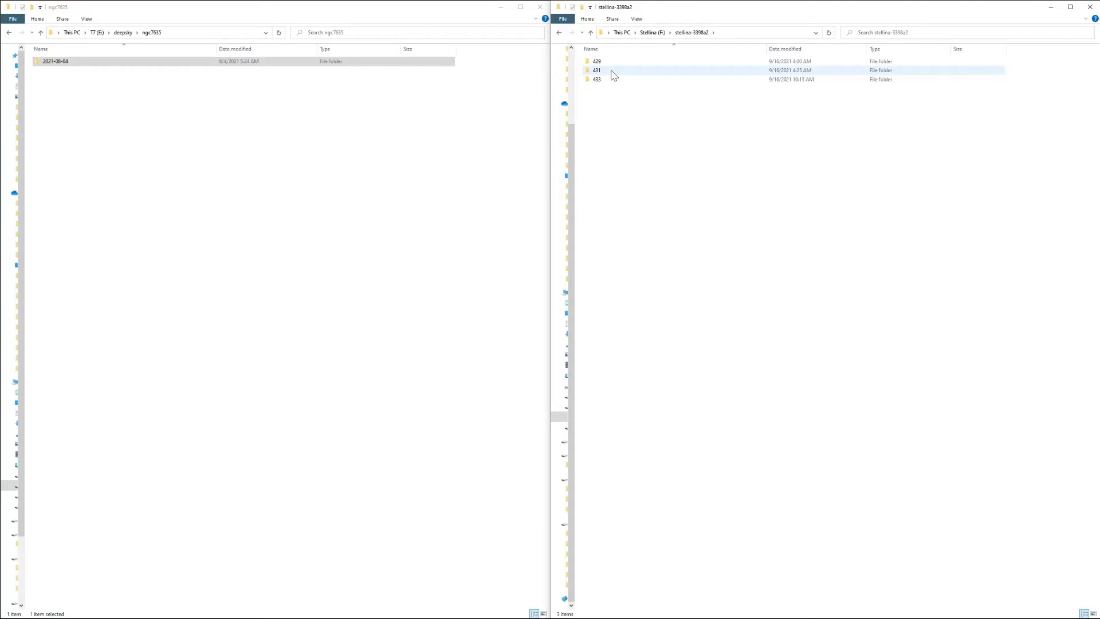
{"action": "mouse_move", "coordinate": [614, 75]}
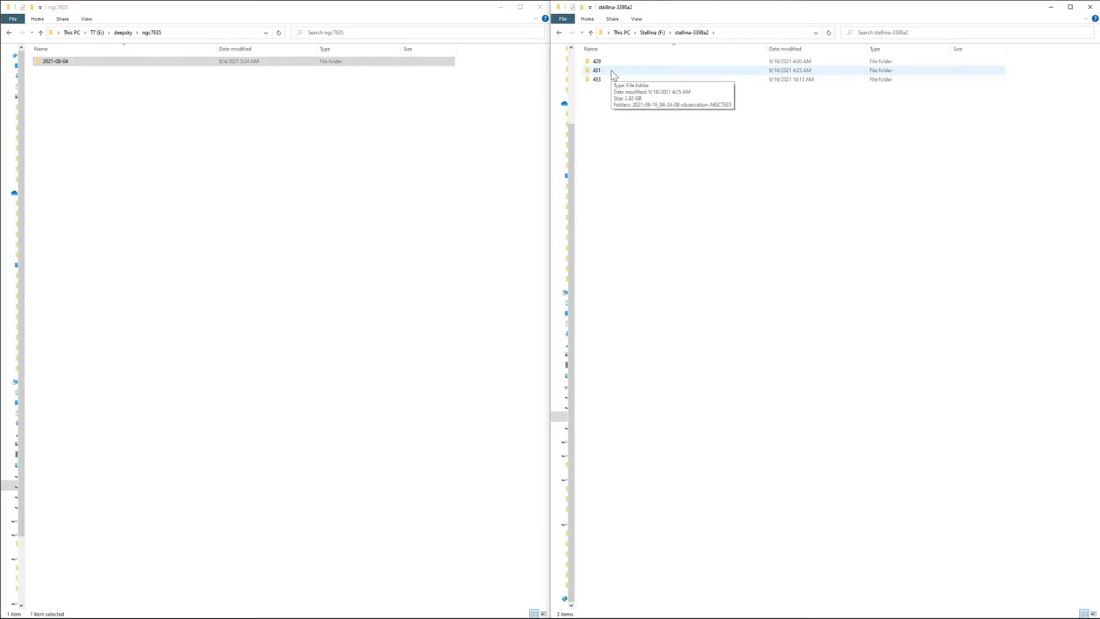
{"action": "double_click", "coordinate": [610, 63]}
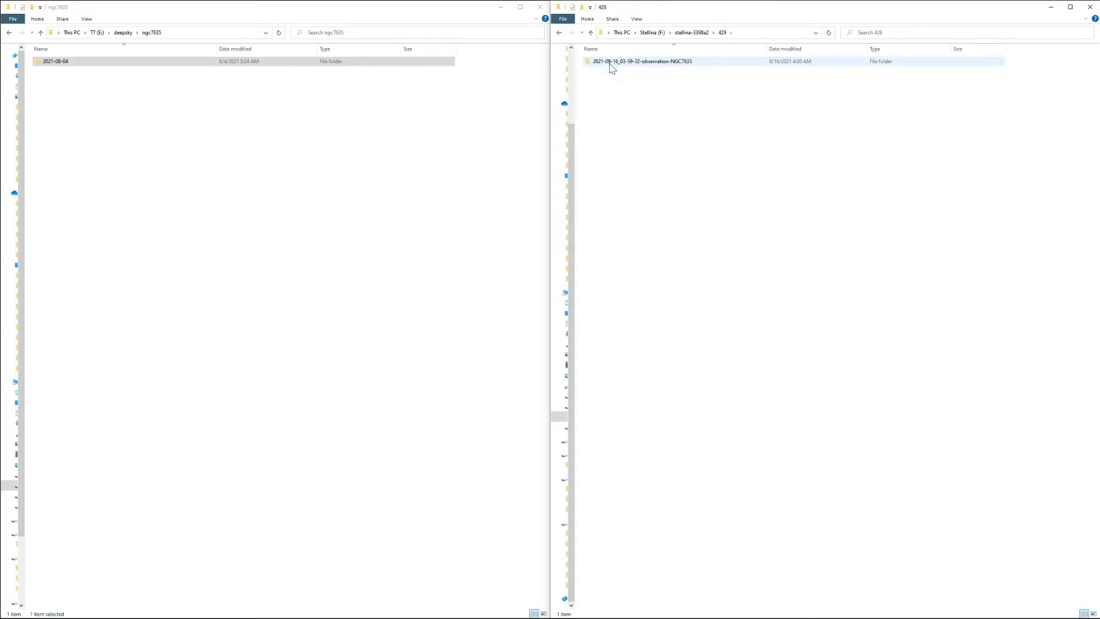
{"action": "double_click", "coordinate": [611, 63]}
{"action": "double_click", "coordinate": [610, 63]}
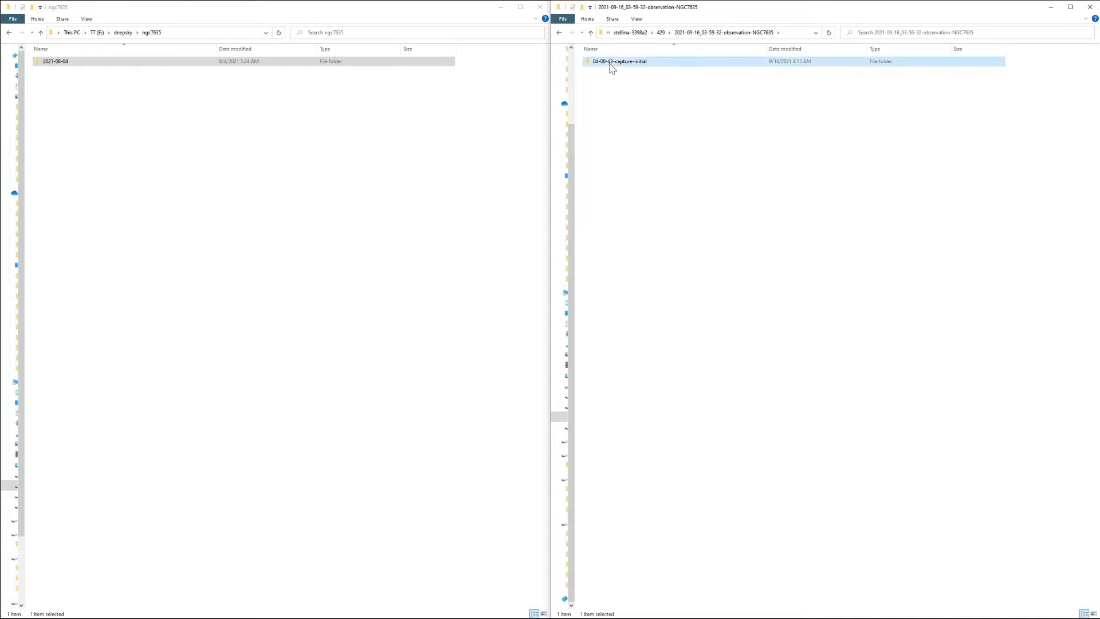
- Examine the file list of the capture folder, comparing the FITS frames with their output JPEG files
{"action": "scroll", "coordinate": [619, 86], "scroll_direction": "down", "scroll_amount": 10}
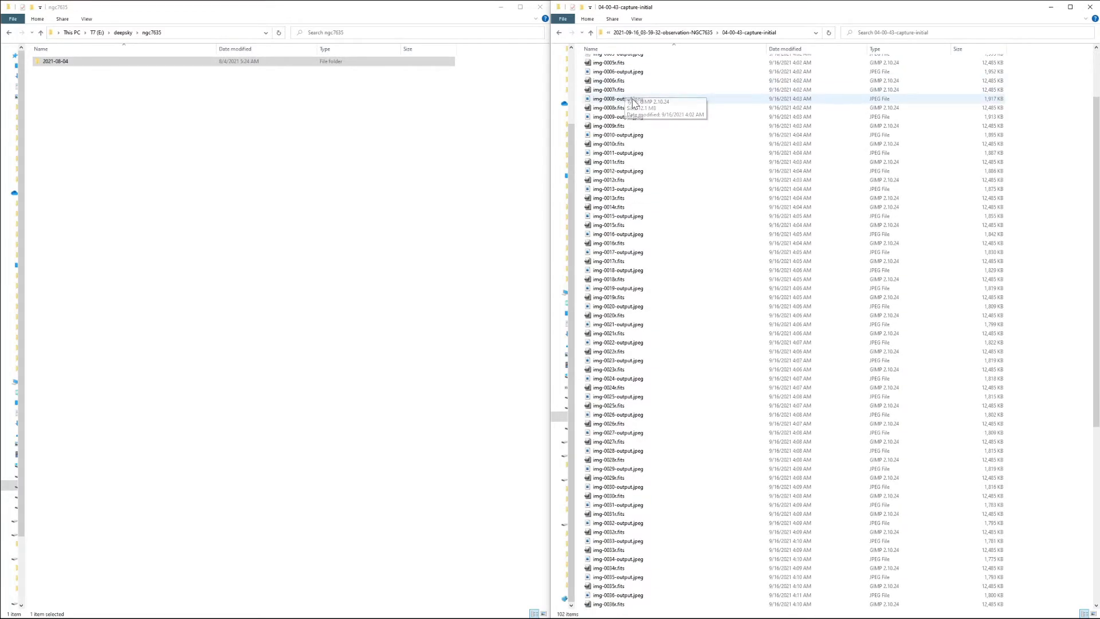
{"action": "scroll", "coordinate": [634, 104], "scroll_direction": "down", "scroll_amount": 4}
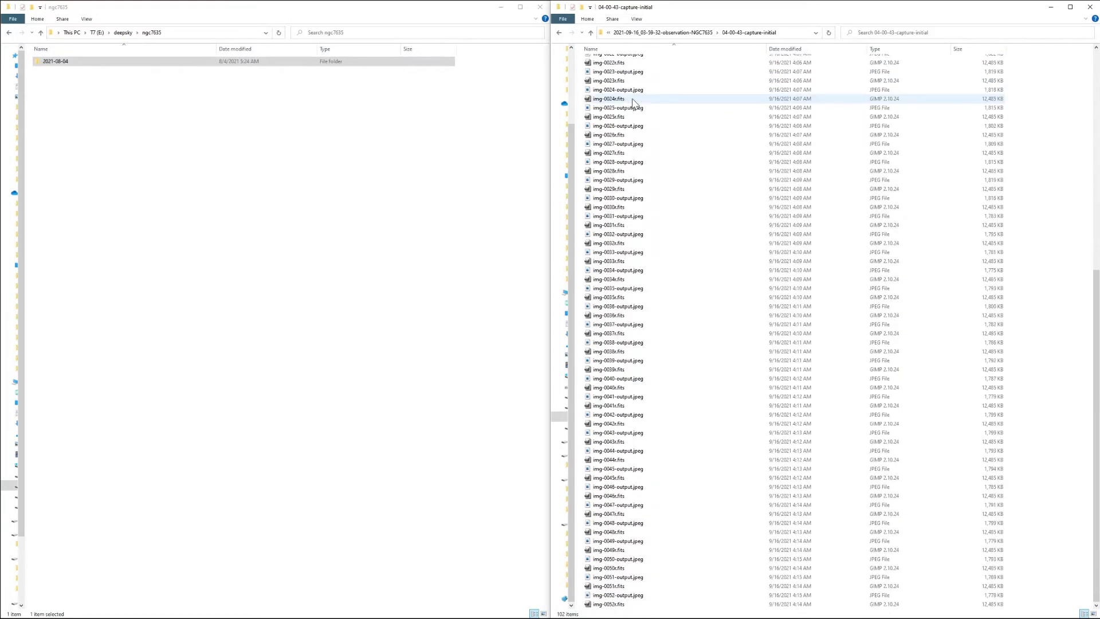
{"action": "scroll", "coordinate": [635, 103], "scroll_direction": "up", "scroll_amount": 7}
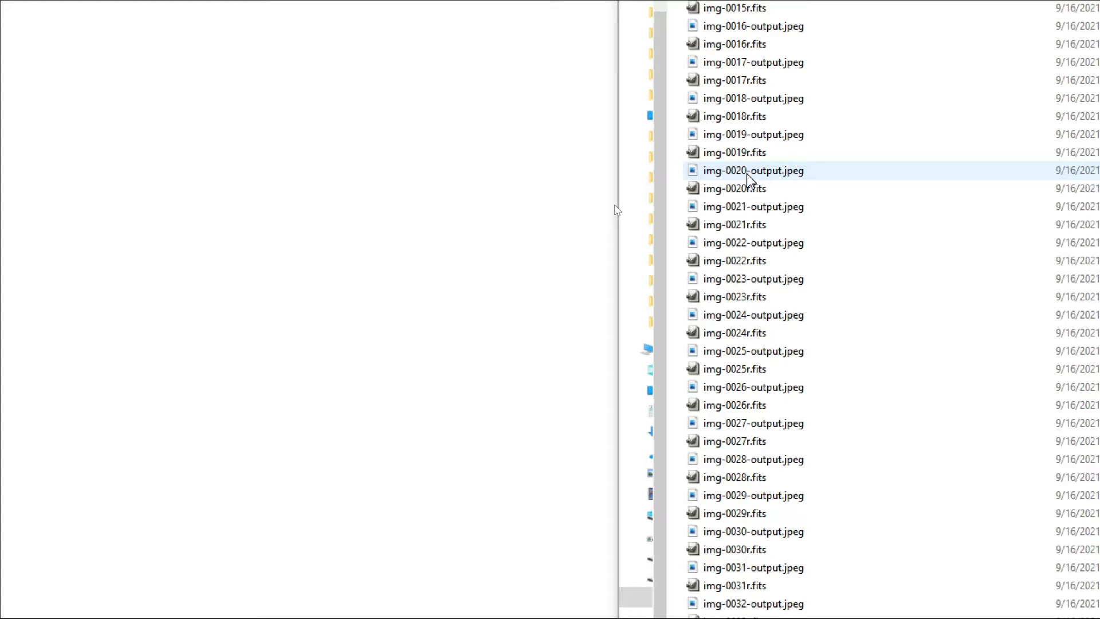
{"action": "scroll", "coordinate": [747, 174], "scroll_direction": "down", "scroll_amount": 4}
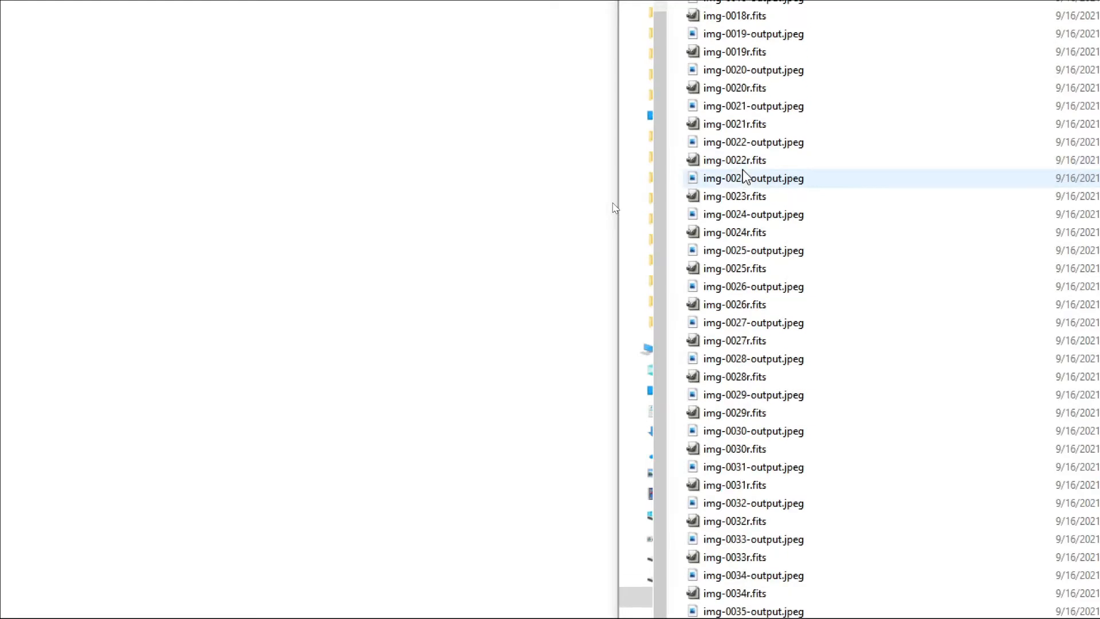
{"action": "scroll", "coordinate": [732, 191], "scroll_direction": "down", "scroll_amount": 3}
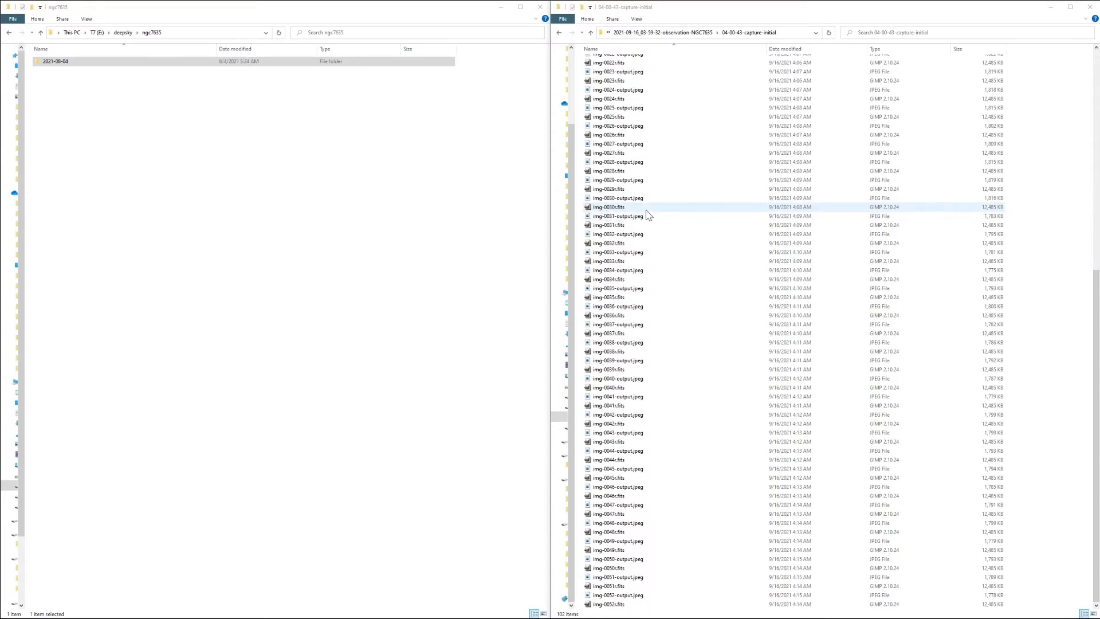
{"action": "left_click", "coordinate": [1096, 281]}
{"action": "left_click_drag", "start_coordinate": [1095, 282], "coordinate": [1068, 87]}
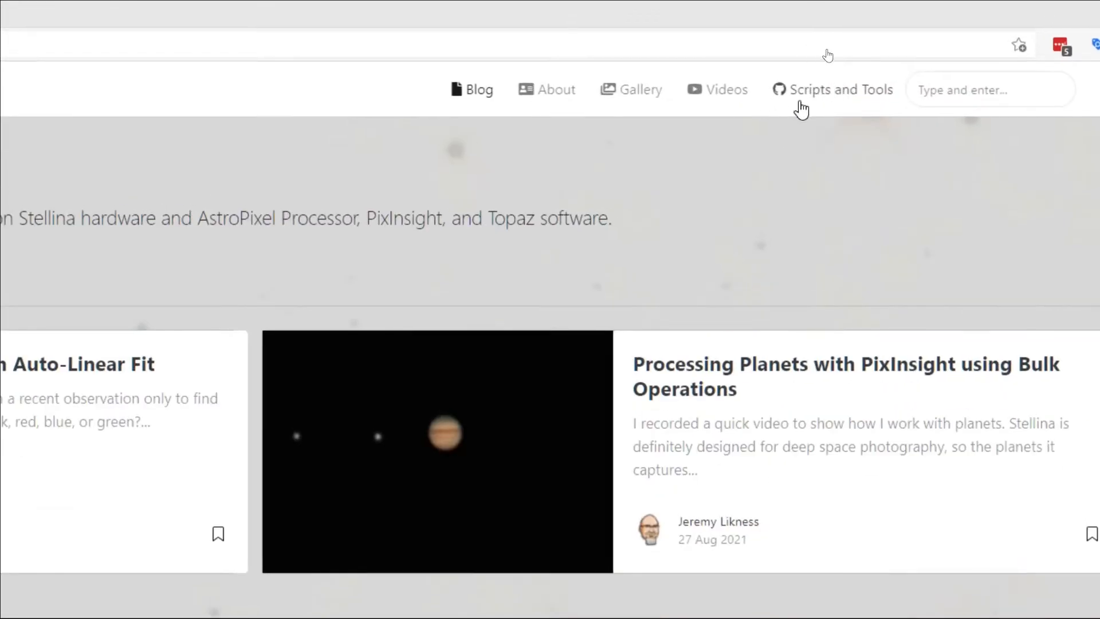
- Follow the blog's Scripts and Tools link to GitHub and open the Stellinator repository
{"action": "left_click", "coordinate": [806, 96]}
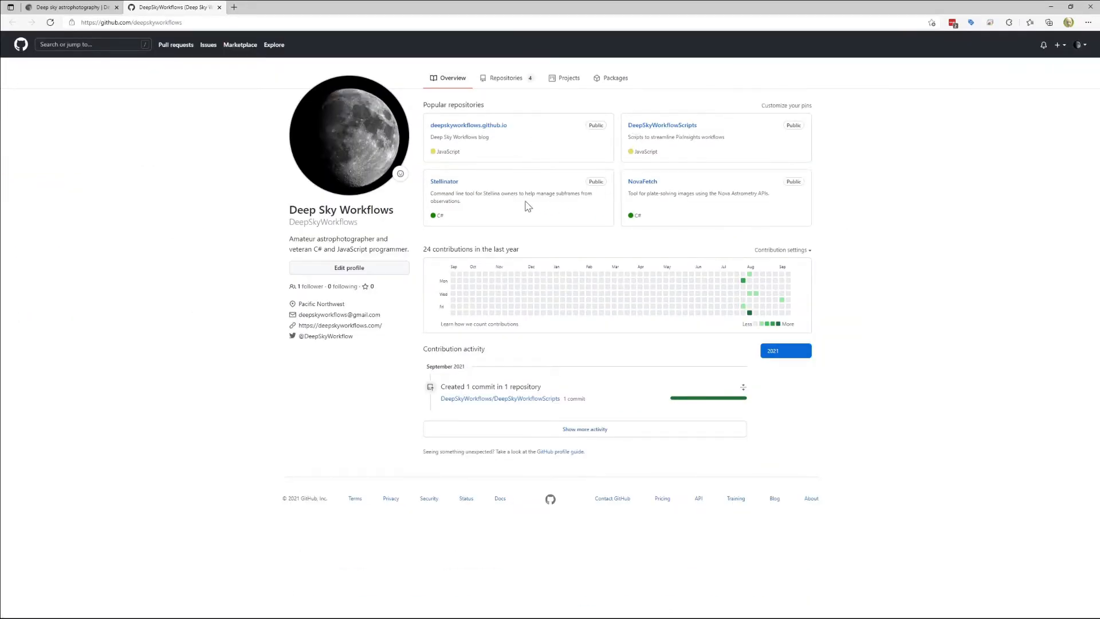
{"action": "left_click", "coordinate": [441, 183]}
- Read through the Stellinator README and open the page of the v0.98.1-beta release
{"action": "scroll", "coordinate": [438, 190], "scroll_direction": "down", "scroll_amount": 10}
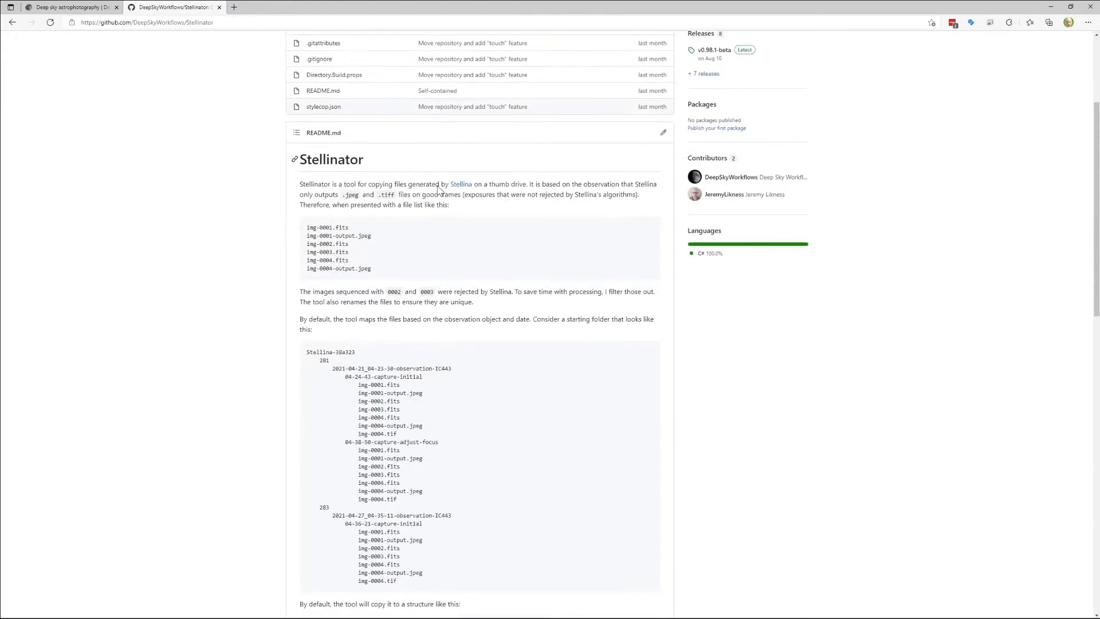
{"action": "scroll", "coordinate": [439, 189], "scroll_direction": "down", "scroll_amount": 7}
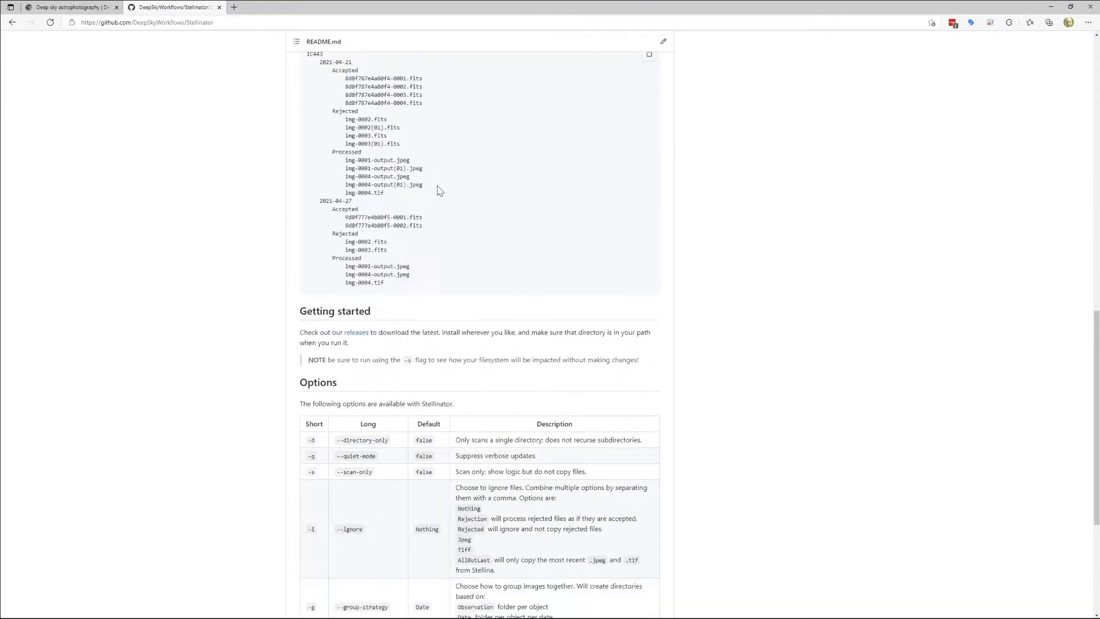
{"action": "scroll", "coordinate": [439, 190], "scroll_direction": "up", "scroll_amount": 15}
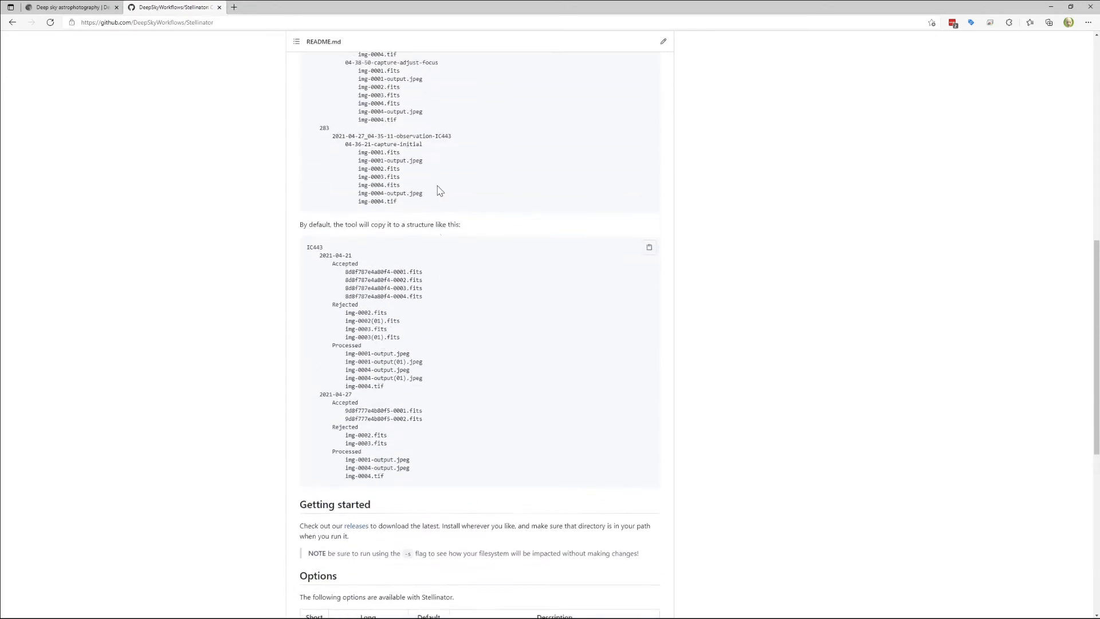
{"action": "scroll", "coordinate": [439, 190], "scroll_direction": "up", "scroll_amount": 3}
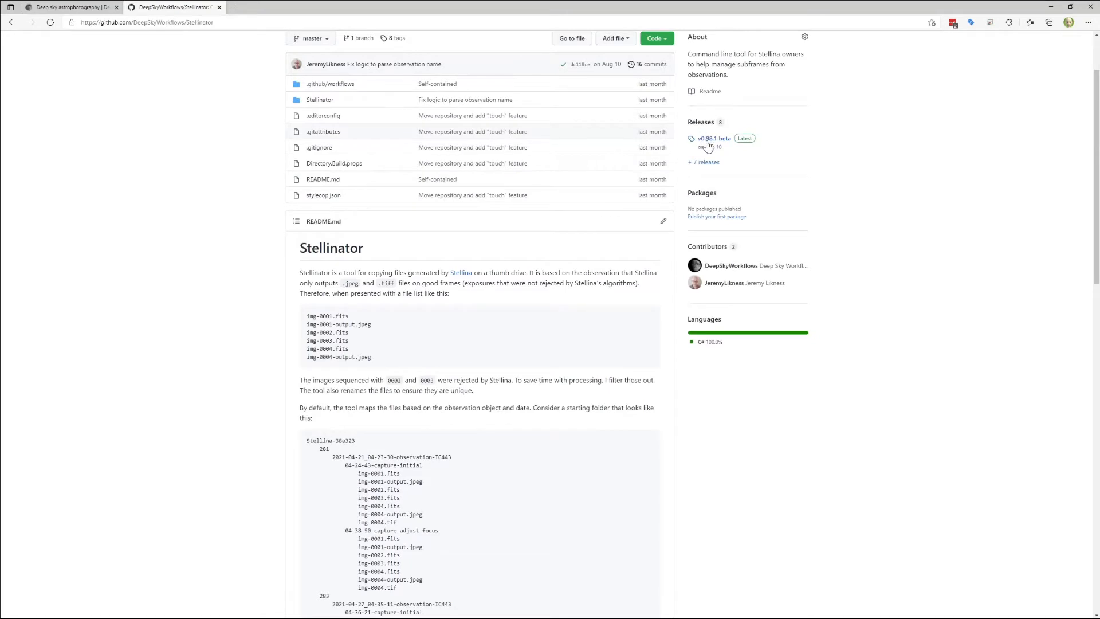
{"action": "left_click", "coordinate": [705, 141]}
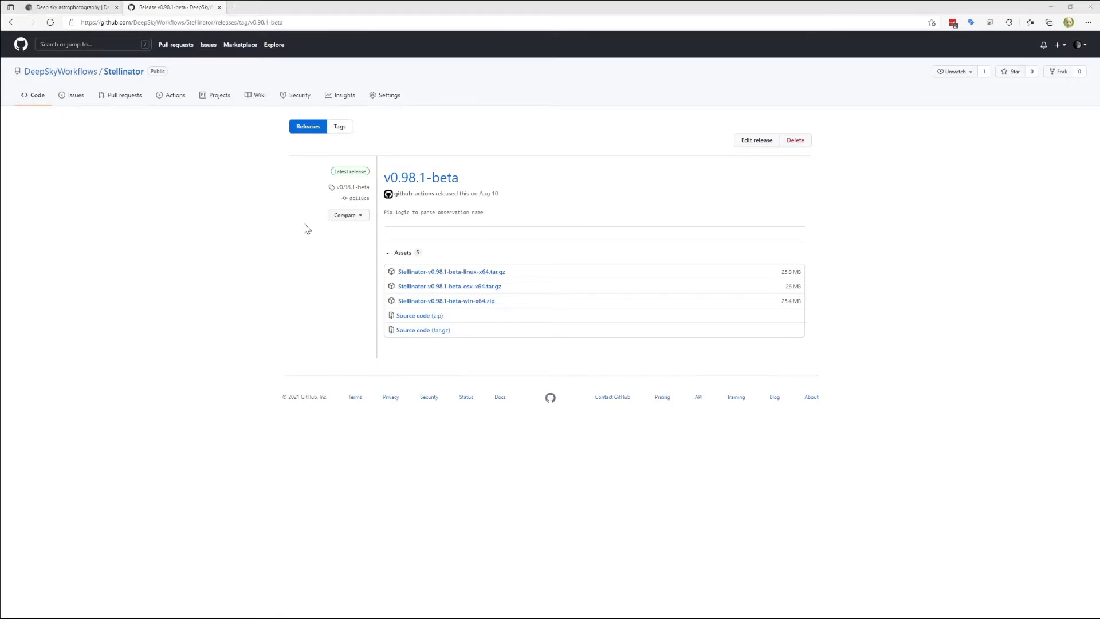
- Switch back to File Explorer and go up from the capture folder to the stellina-3398a2 folder
{"action": "key", "text": "alt+Tab"}
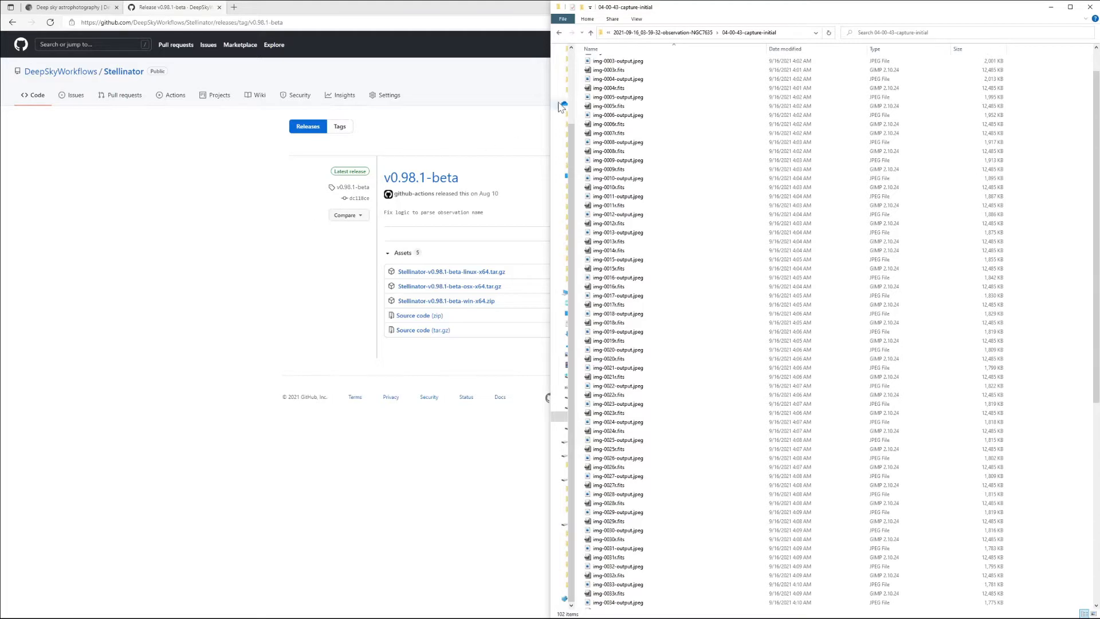
{"action": "left_click", "coordinate": [679, 33]}
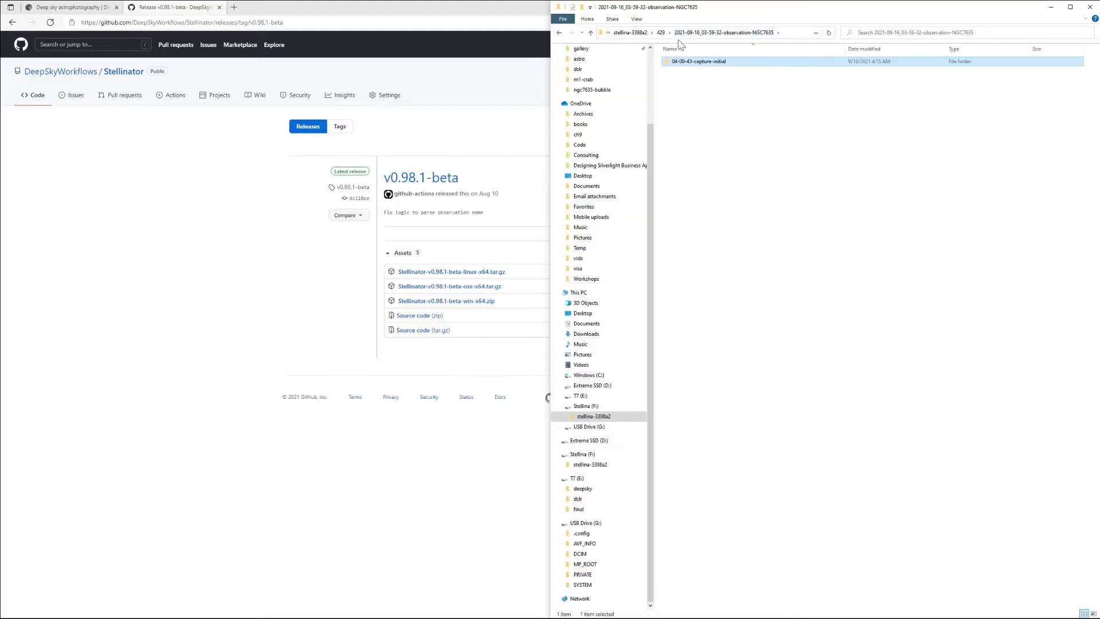
{"action": "left_click", "coordinate": [660, 33]}
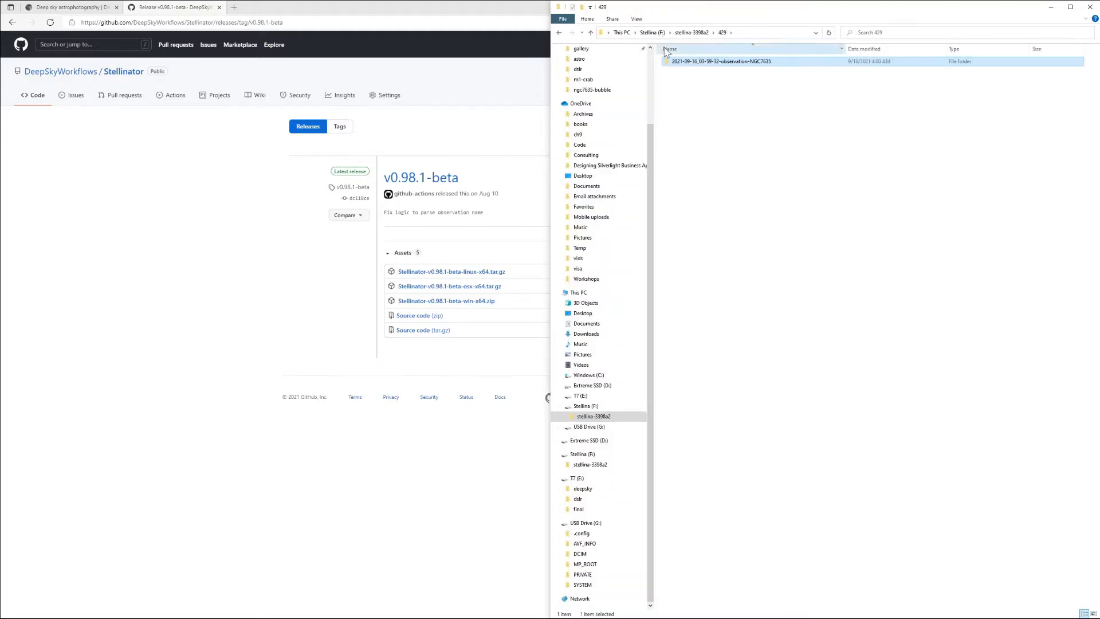
{"action": "left_click", "coordinate": [692, 33]}
- Check the observation folders inside 431 and 433, and return to the stellina-3398a2 folder
{"action": "double_click", "coordinate": [683, 71]}
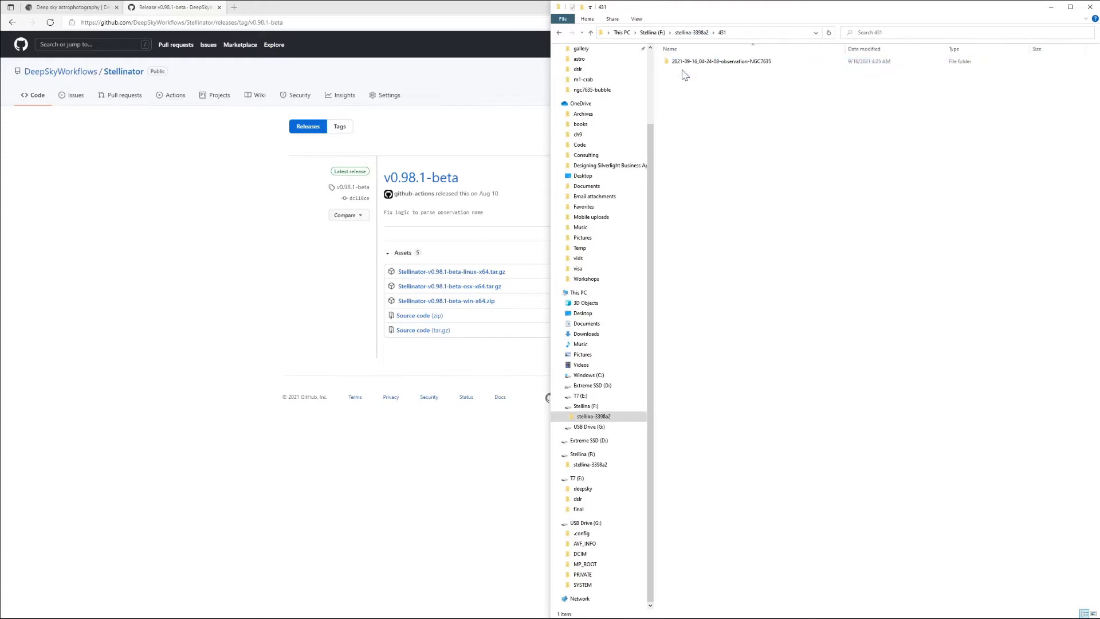
{"action": "double_click", "coordinate": [685, 63]}
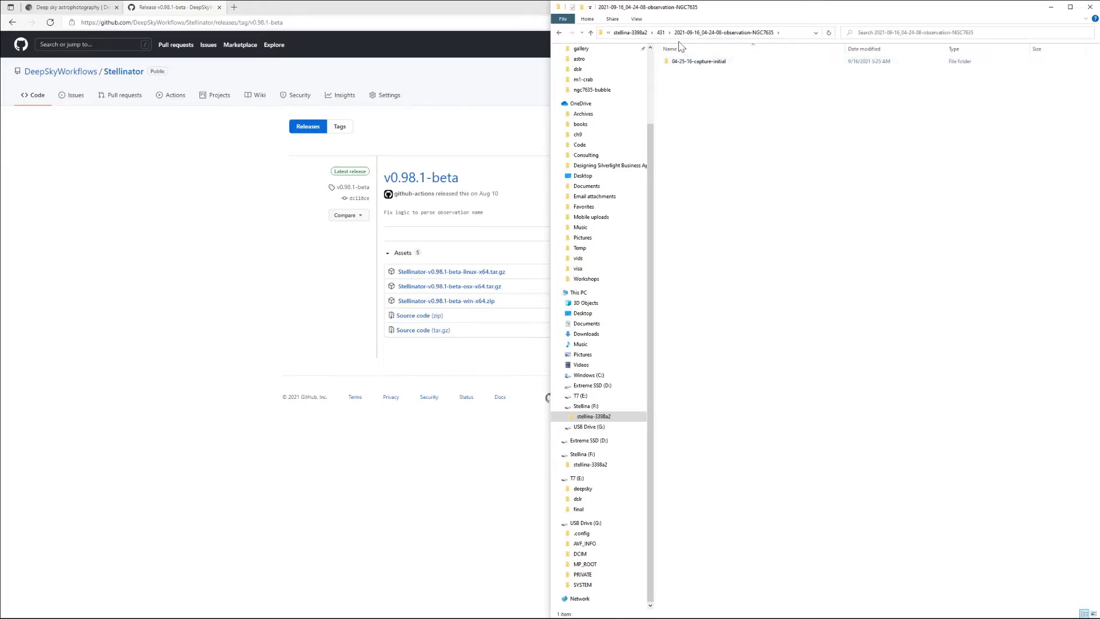
{"action": "left_click", "coordinate": [661, 33]}
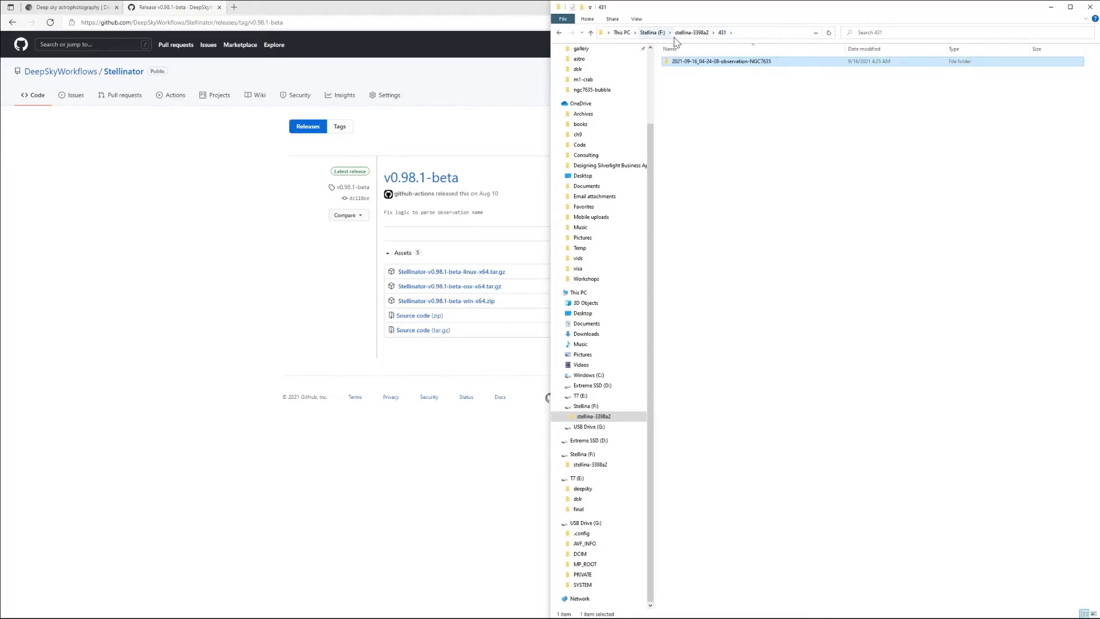
{"action": "left_click", "coordinate": [691, 33]}
{"action": "left_click", "coordinate": [689, 80]}
{"action": "double_click", "coordinate": [689, 80]}
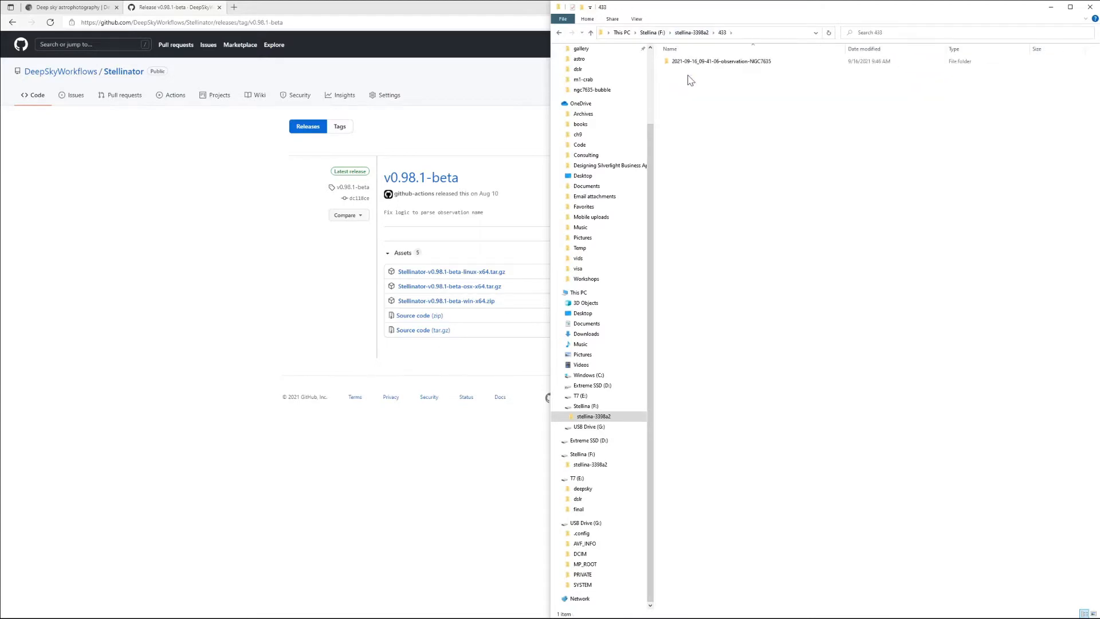
{"action": "left_click", "coordinate": [682, 33]}
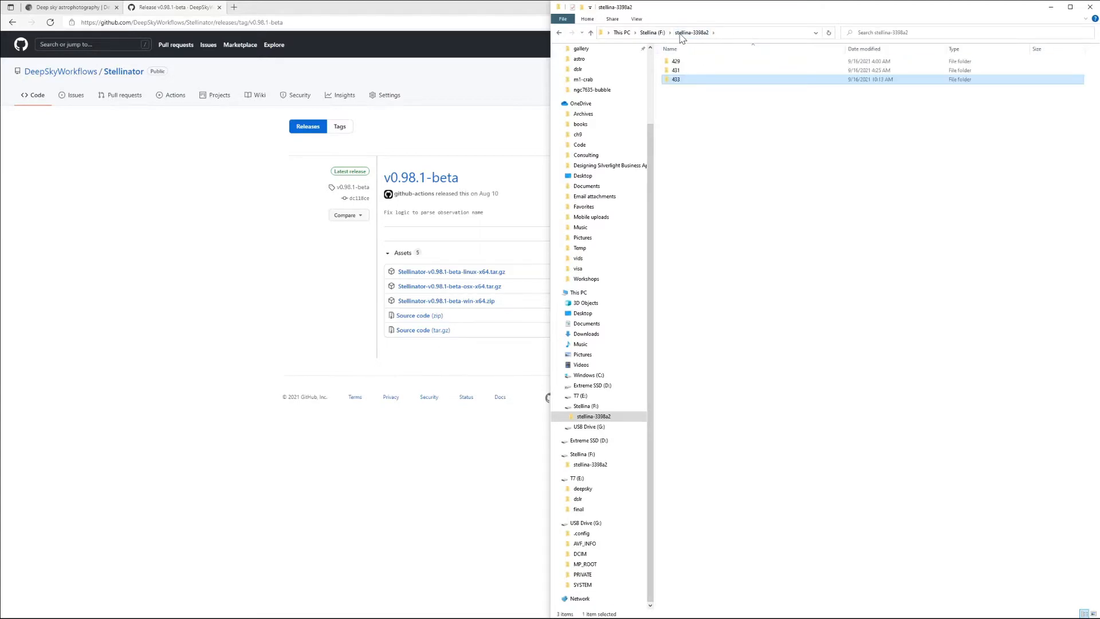
- Copy the path of the stellina-3398a2 folder and show the deepsky folder in the other File Explorer window
{"action": "left_click", "coordinate": [724, 33]}
{"action": "key", "text": "ctrl+c"}
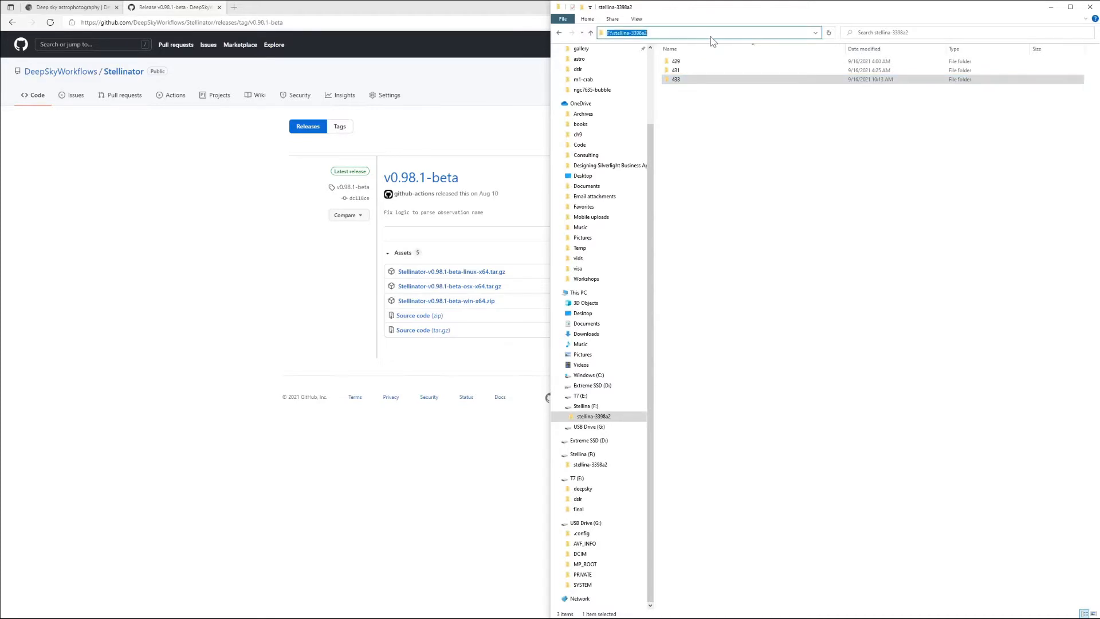
{"action": "key", "text": "super"}
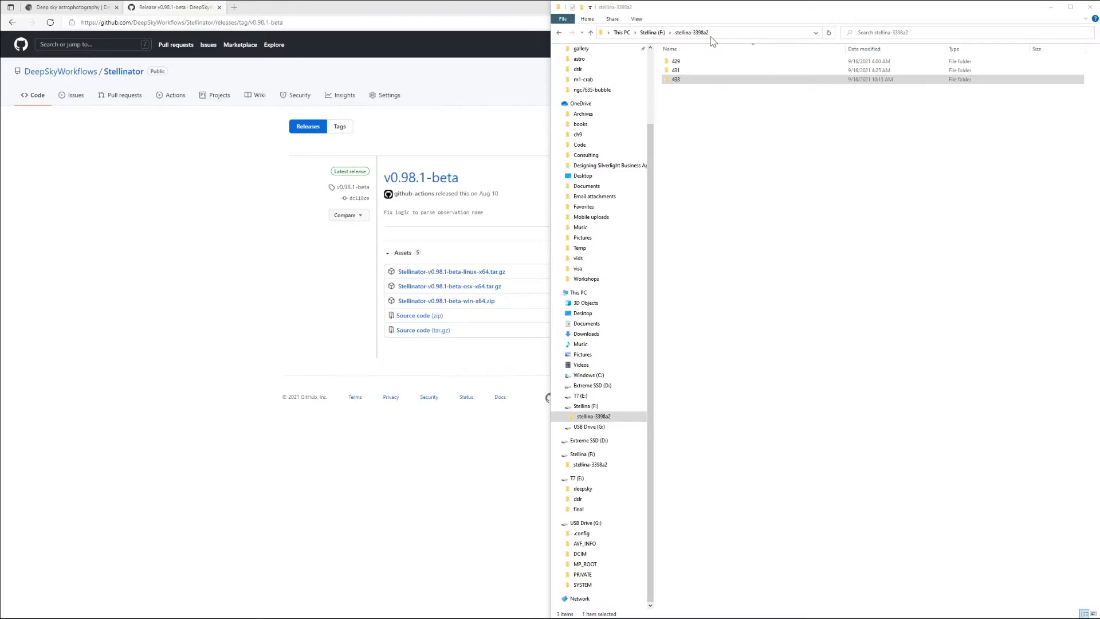
{"action": "key", "text": "alt+Tab"}
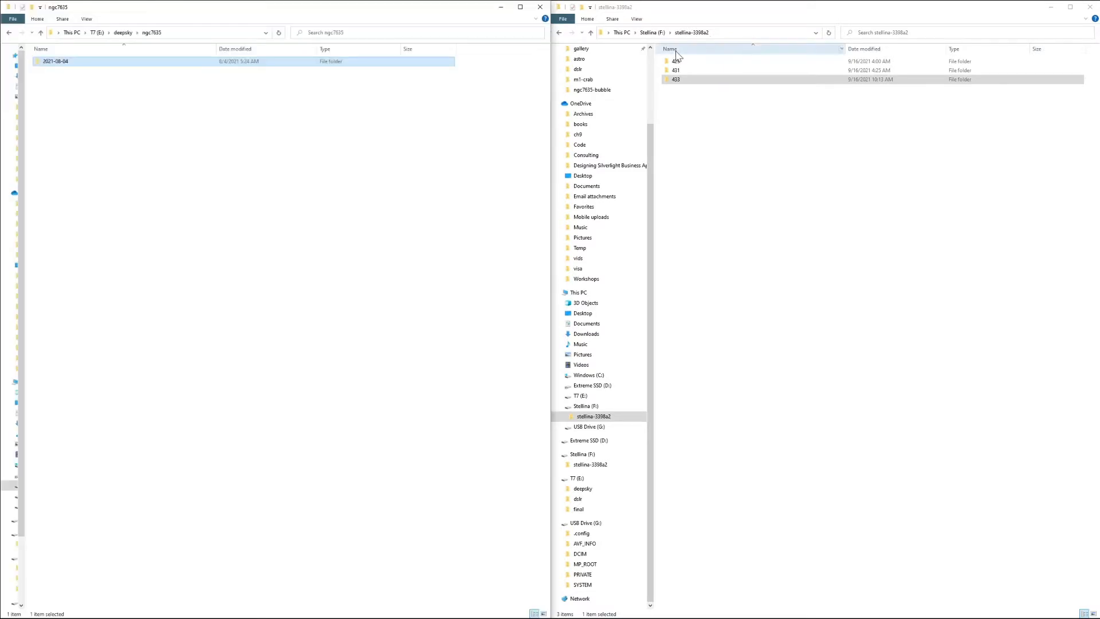
{"action": "left_click", "coordinate": [121, 33]}
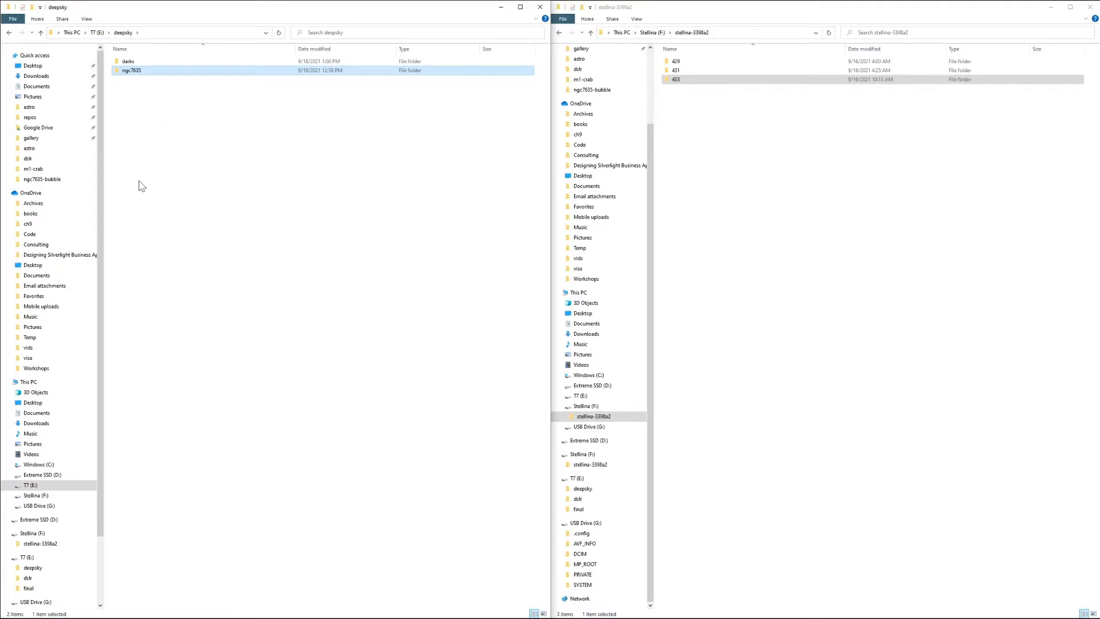
- Switch to the MINGW64 terminal, clear its old output and move the window fully into view
{"action": "key", "text": "alt+Tab"}
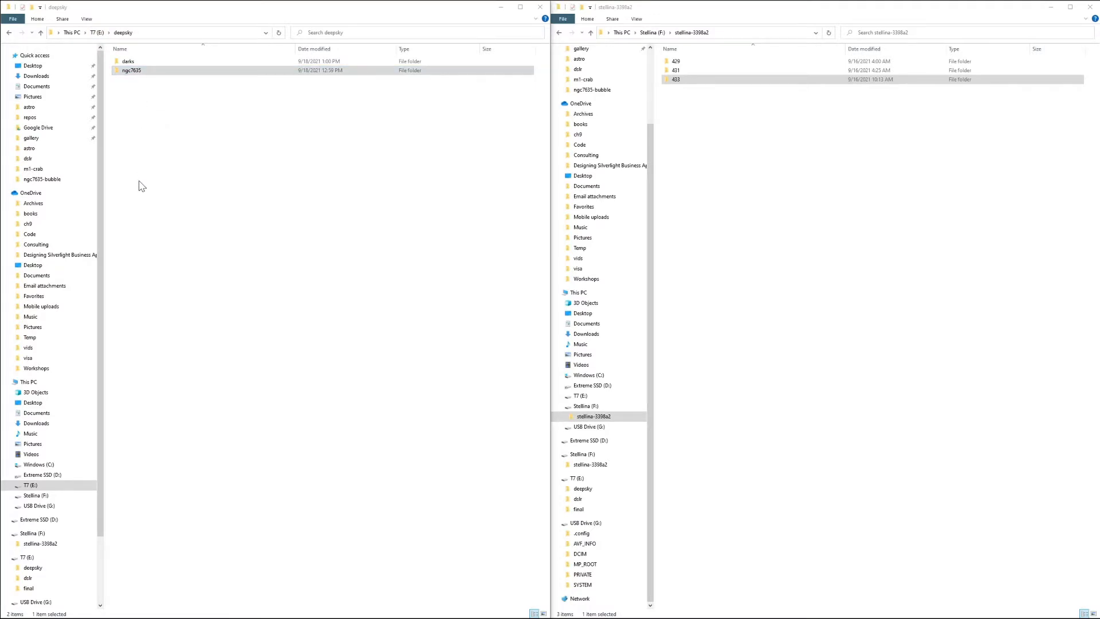
{"action": "type", "text": "cls"}
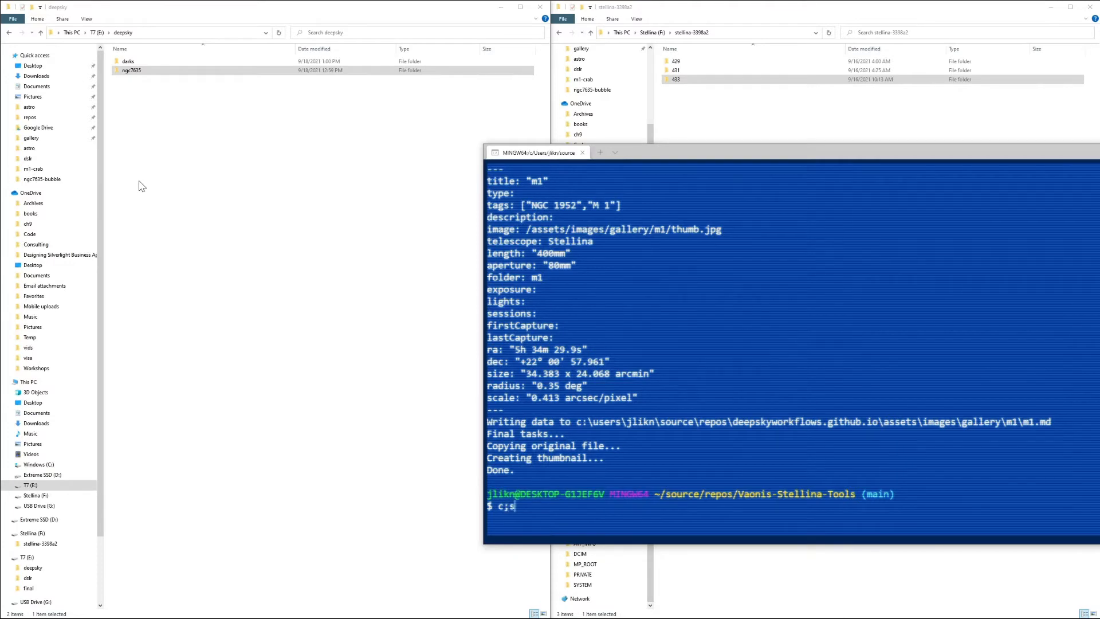
{"action": "key", "text": "Return"}
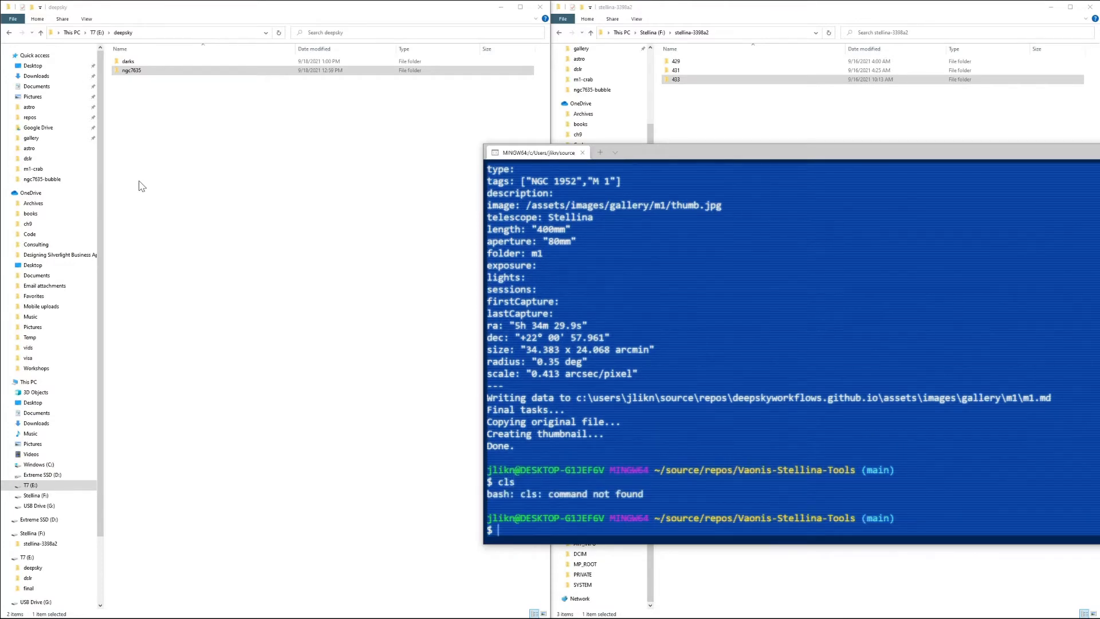
{"action": "type", "text": "c;e"}
{"action": "key", "text": "BackSpace"}
{"action": "key", "text": "BackSpace"}
{"action": "type", "text": "lear"}
{"action": "key", "text": "Return"}
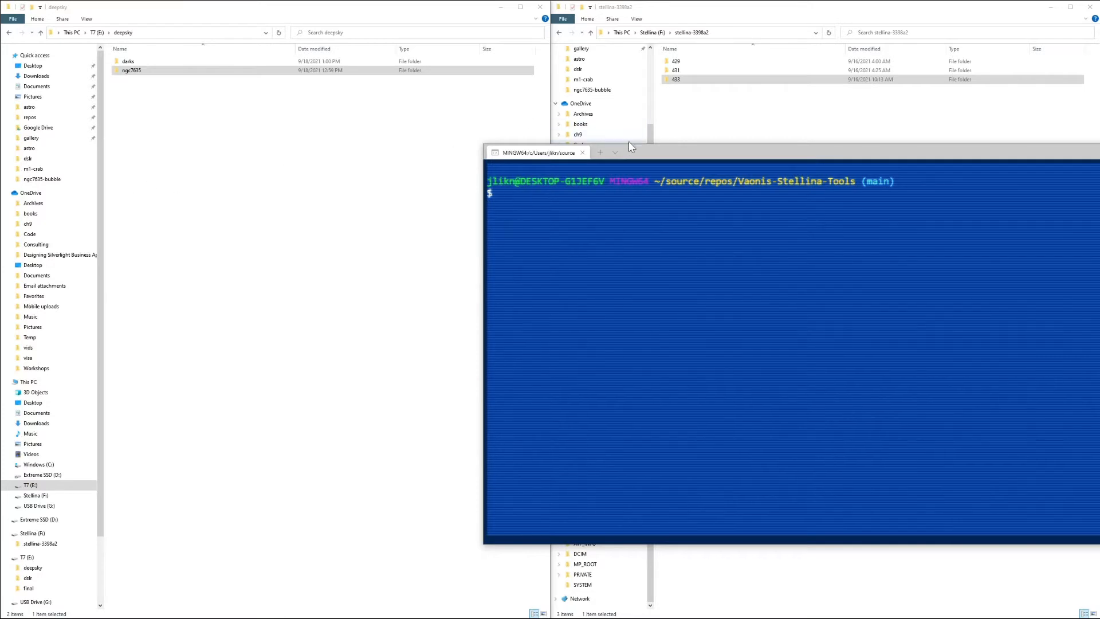
{"action": "left_click_drag", "start_coordinate": [657, 154], "coordinate": [407, 163]}
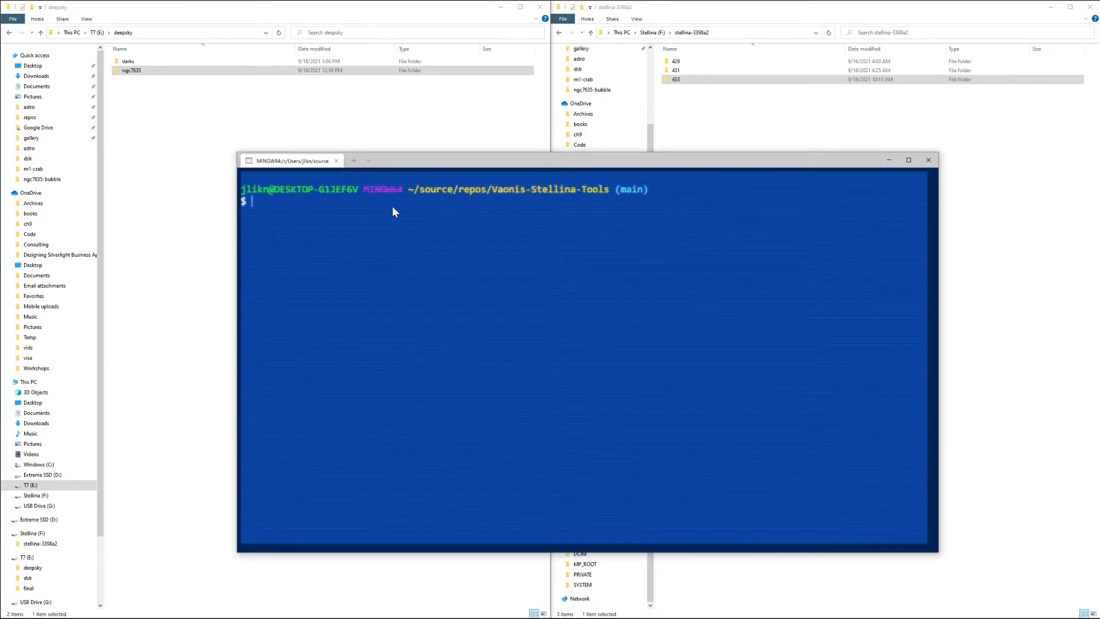
- Run stellinator -i AllButLast with "F:\stellina-3398a2" as the source and "e:\deepsky" as the target
{"action": "type", "text": "stell"}
{"action": "key", "text": "BackSpace"}
{"action": "type", "text": "linator -i"}
{"action": "type", "text": "Al"}
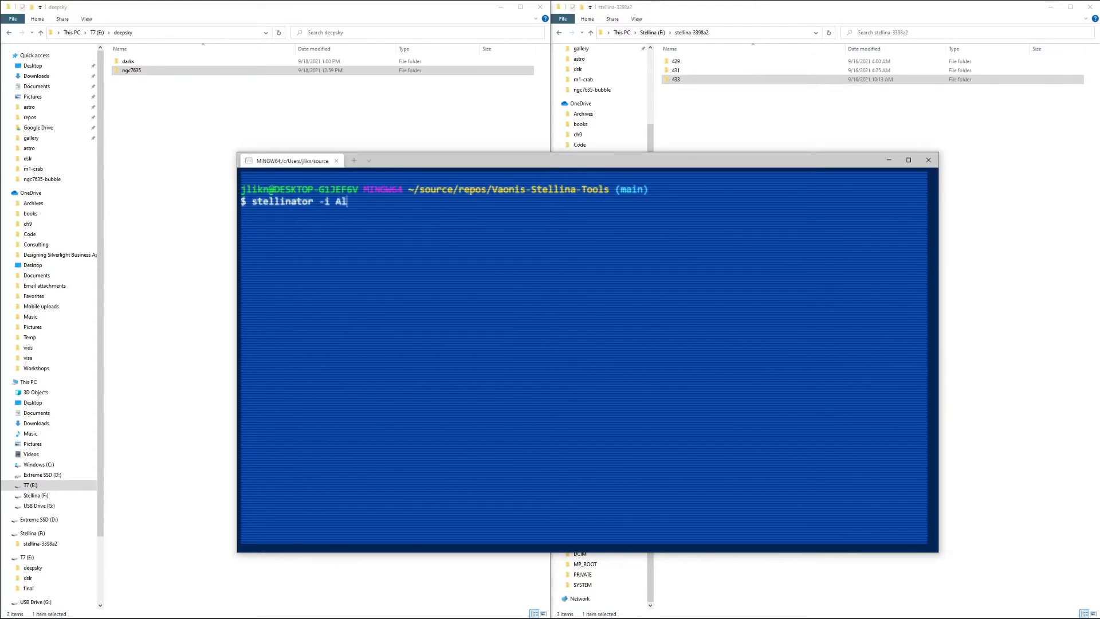
{"action": "type", "text": "lButLast \""}
{"action": "key", "text": "ctrl+v"}
{"action": "type", "text": "\" "}
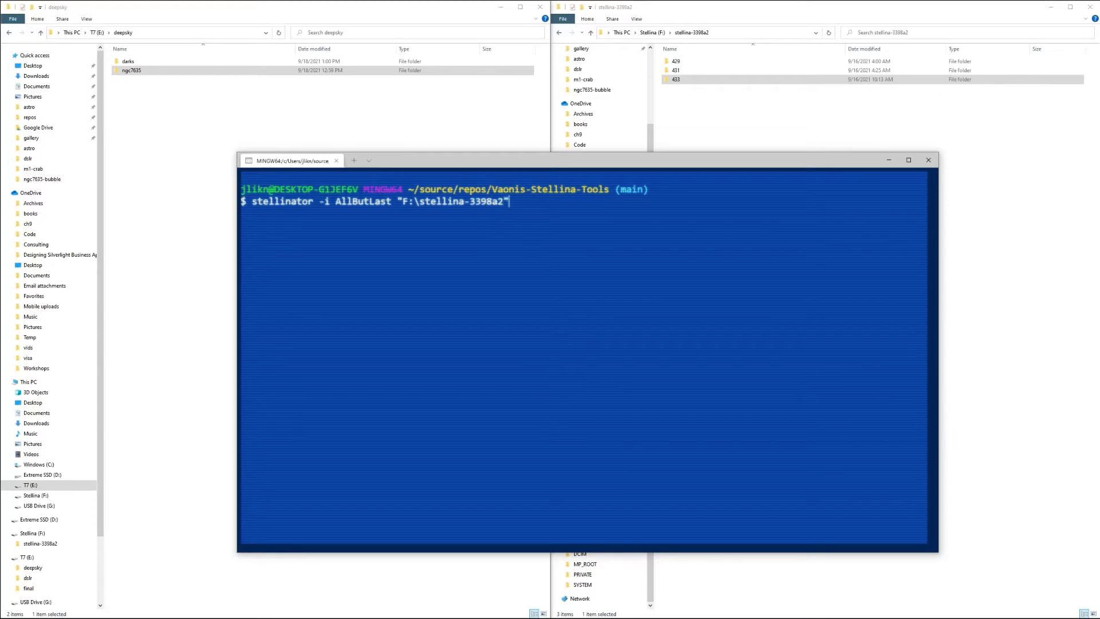
{"action": "type", "text": "\"e:\\deepsky\""}
{"action": "key", "text": "Return"}
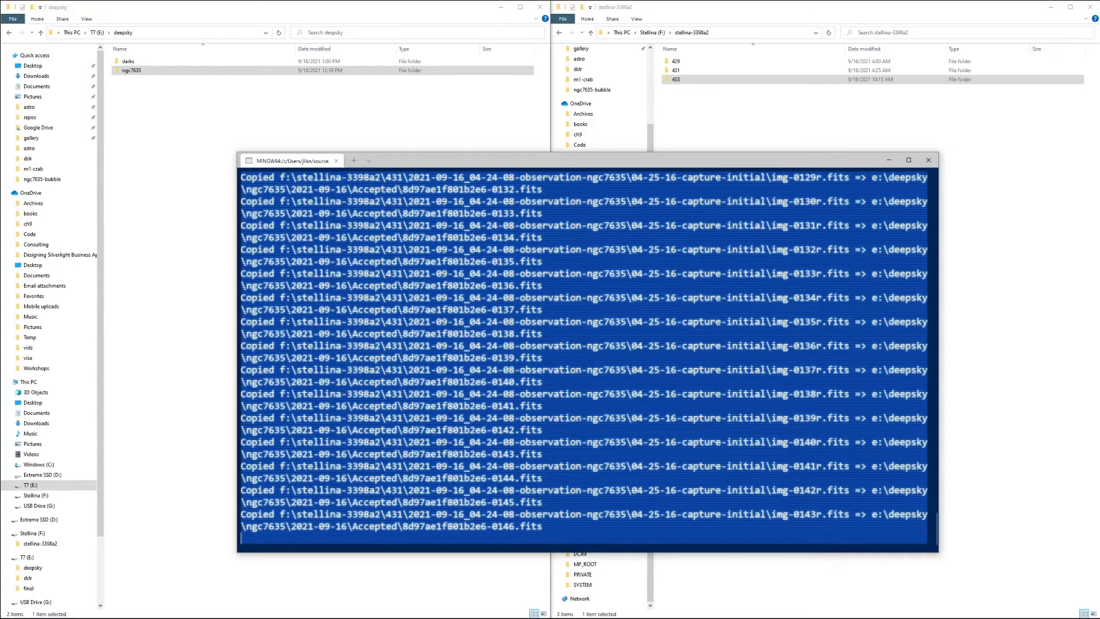
{"action": "key", "text": "Return"}
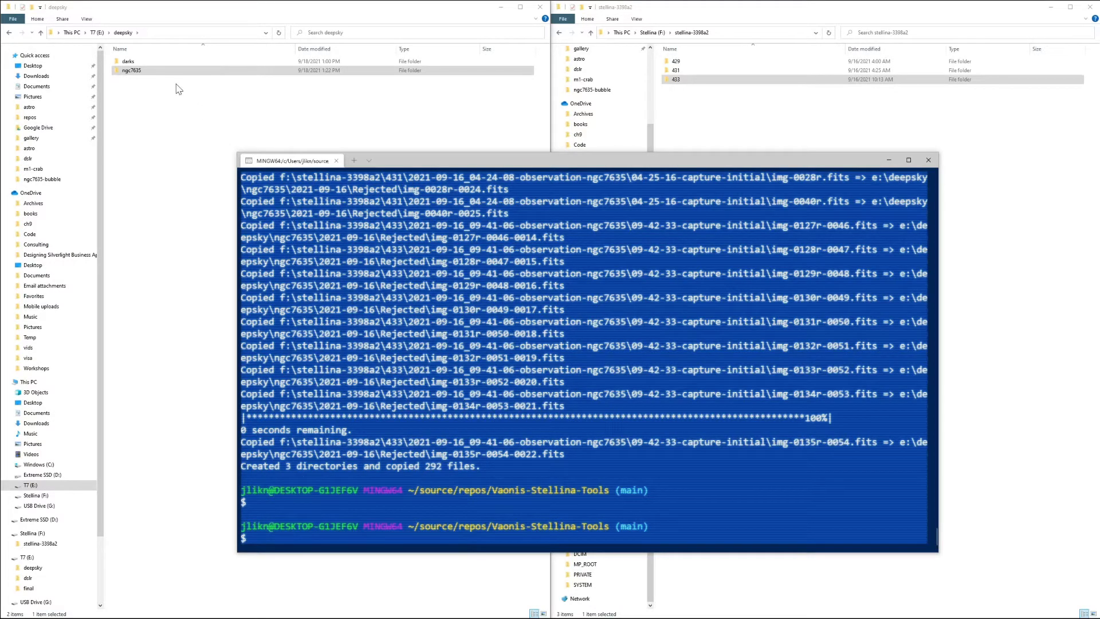
- Return to the deepsky folder in File Explorer and look through the files in ngc7635\2021-09-16\Accepted
{"action": "left_click", "coordinate": [162, 71]}
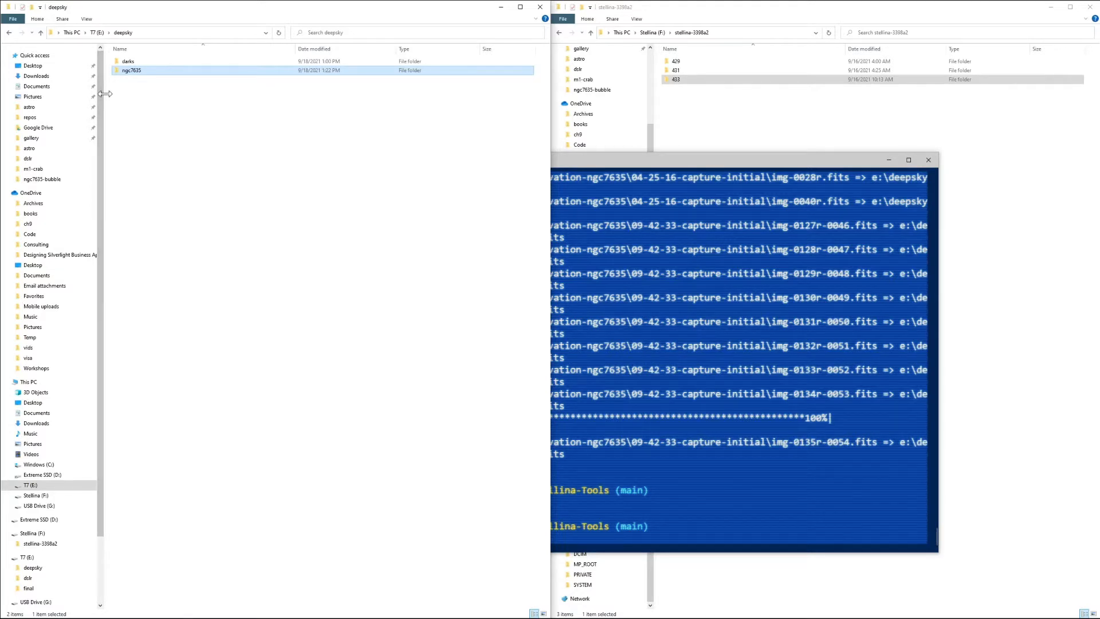
{"action": "left_click_drag", "start_coordinate": [103, 98], "coordinate": [24, 97]}
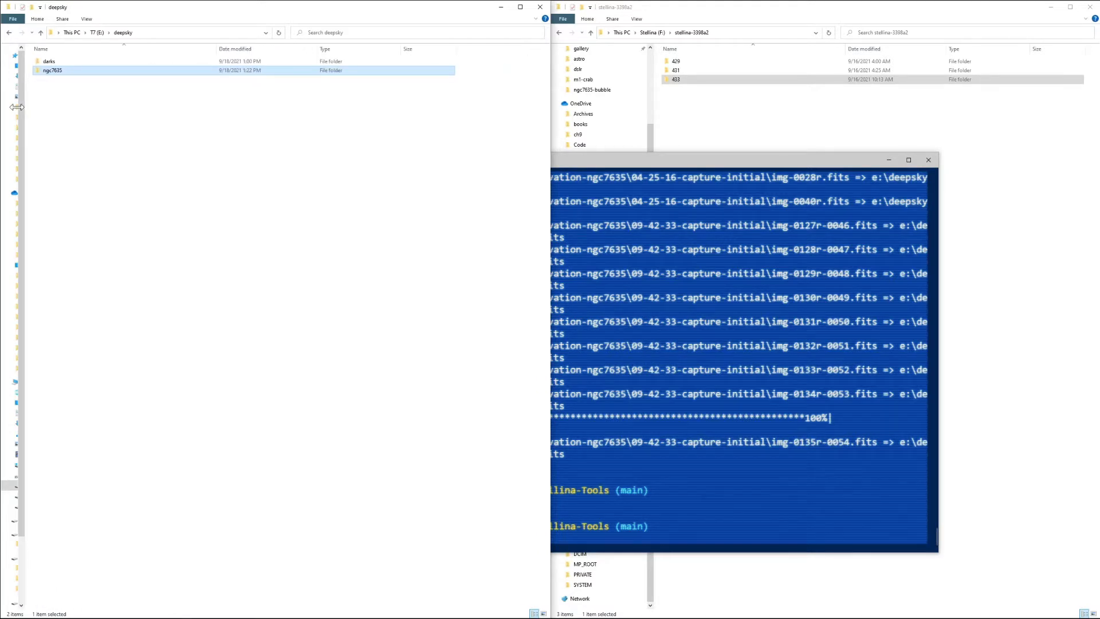
{"action": "double_click", "coordinate": [53, 71]}
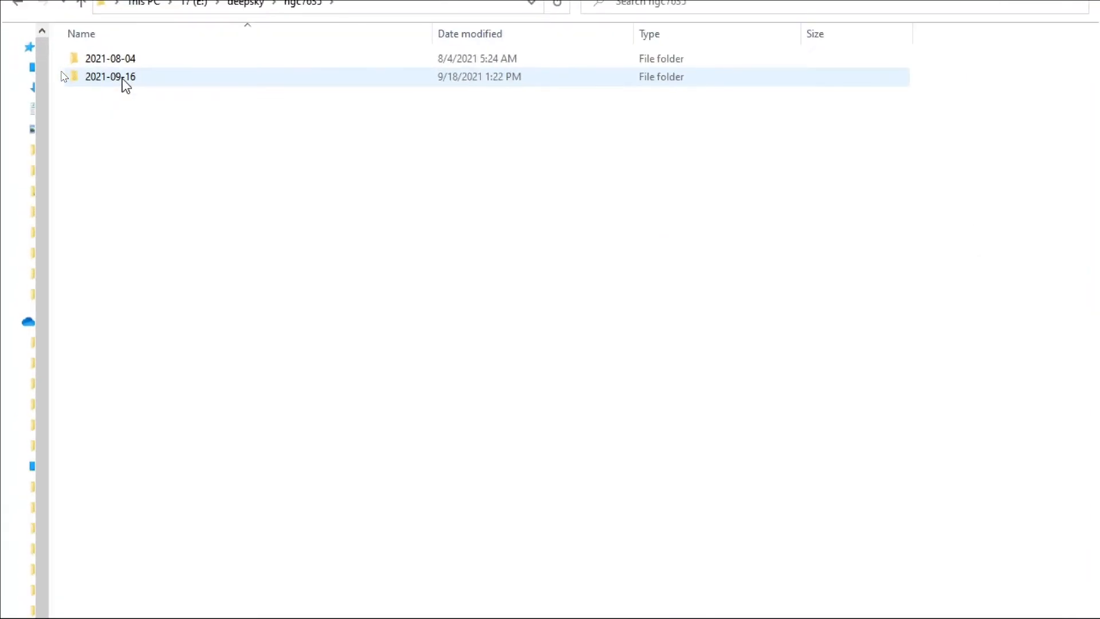
{"action": "double_click", "coordinate": [61, 70]}
{"action": "double_click", "coordinate": [114, 62]}
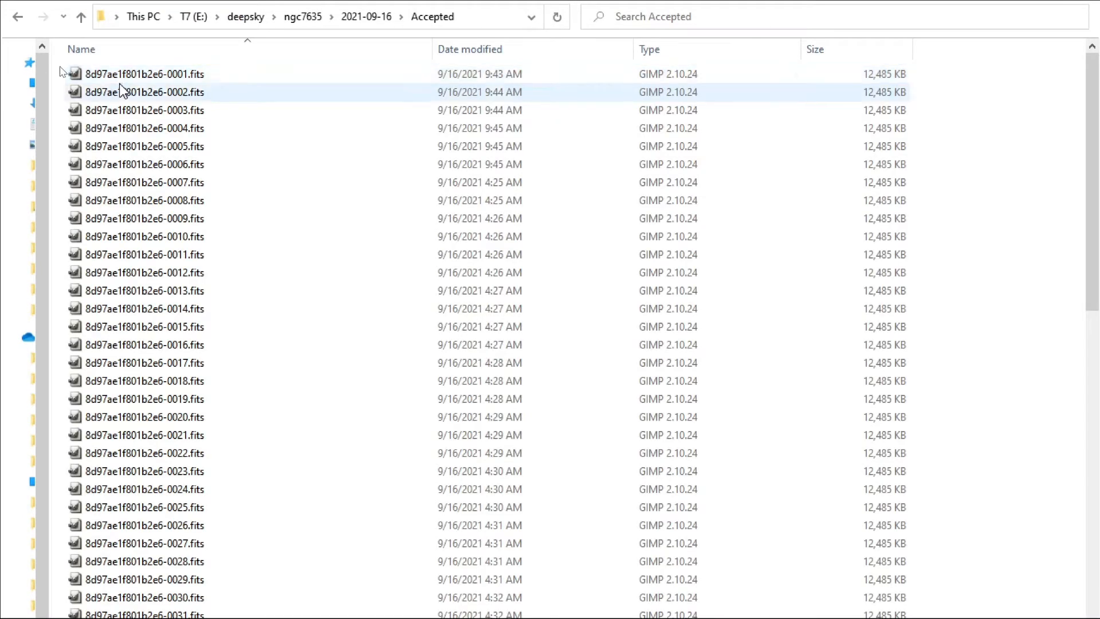
{"action": "scroll", "coordinate": [120, 87], "scroll_direction": "down", "scroll_amount": 11}
{"action": "scroll", "coordinate": [121, 86], "scroll_direction": "down", "scroll_amount": 10}
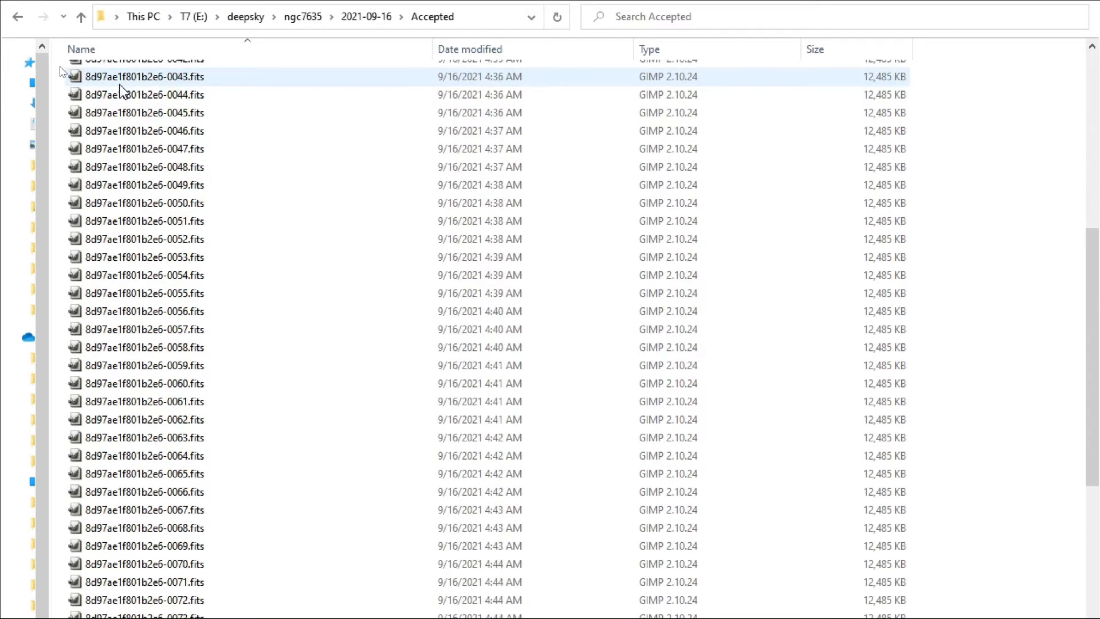
{"action": "scroll", "coordinate": [126, 97], "scroll_direction": "down", "scroll_amount": 6}
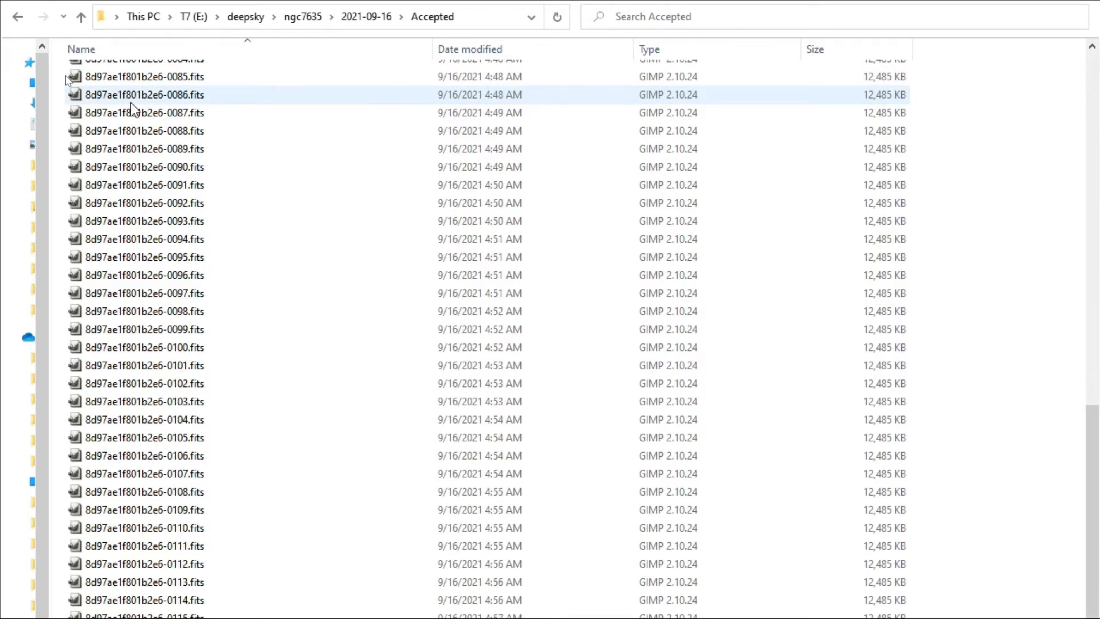
{"action": "scroll", "coordinate": [131, 103], "scroll_direction": "up", "scroll_amount": 1}
{"action": "scroll", "coordinate": [132, 108], "scroll_direction": "up", "scroll_amount": 1}
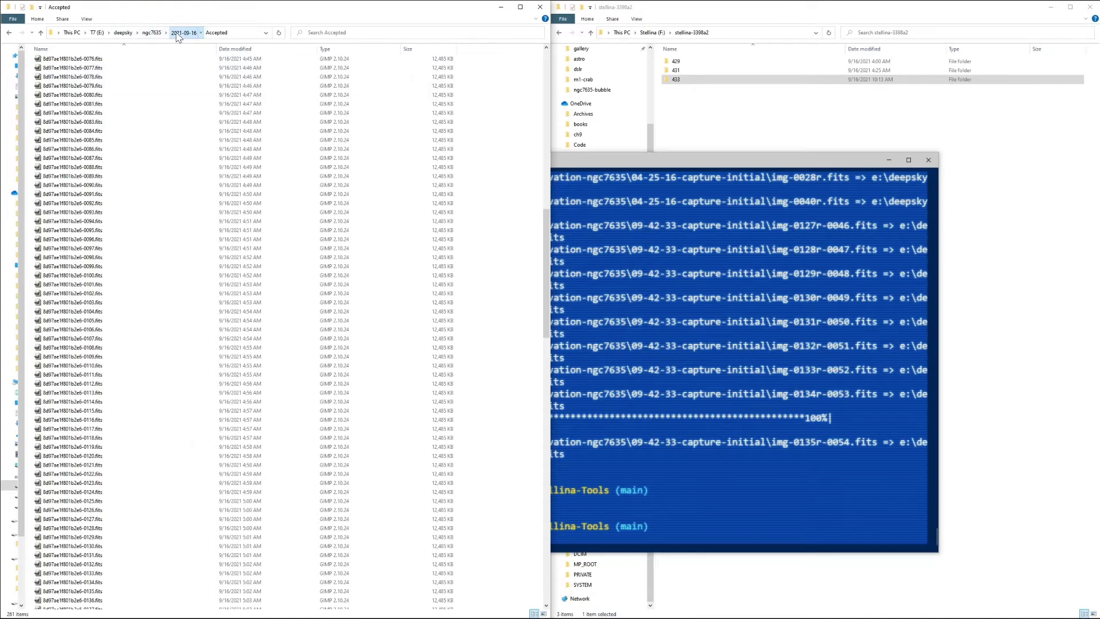
- Check the files in the Rejected folder and return to the 2021-09-16 folder
{"action": "left_click", "coordinate": [179, 33]}
{"action": "double_click", "coordinate": [109, 82]}
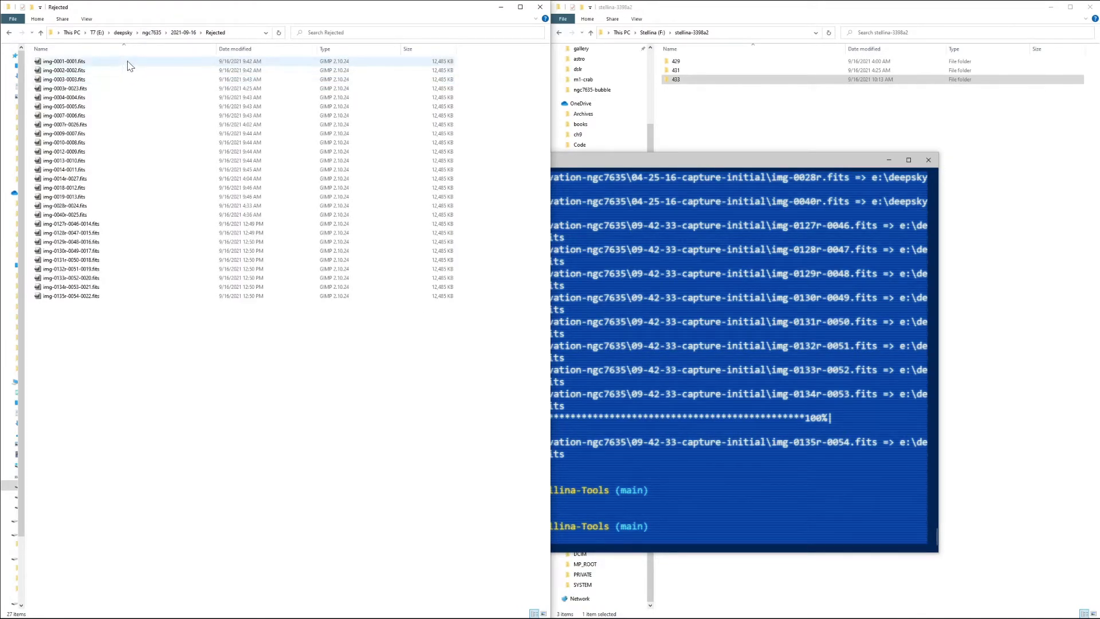
{"action": "left_click", "coordinate": [179, 34]}
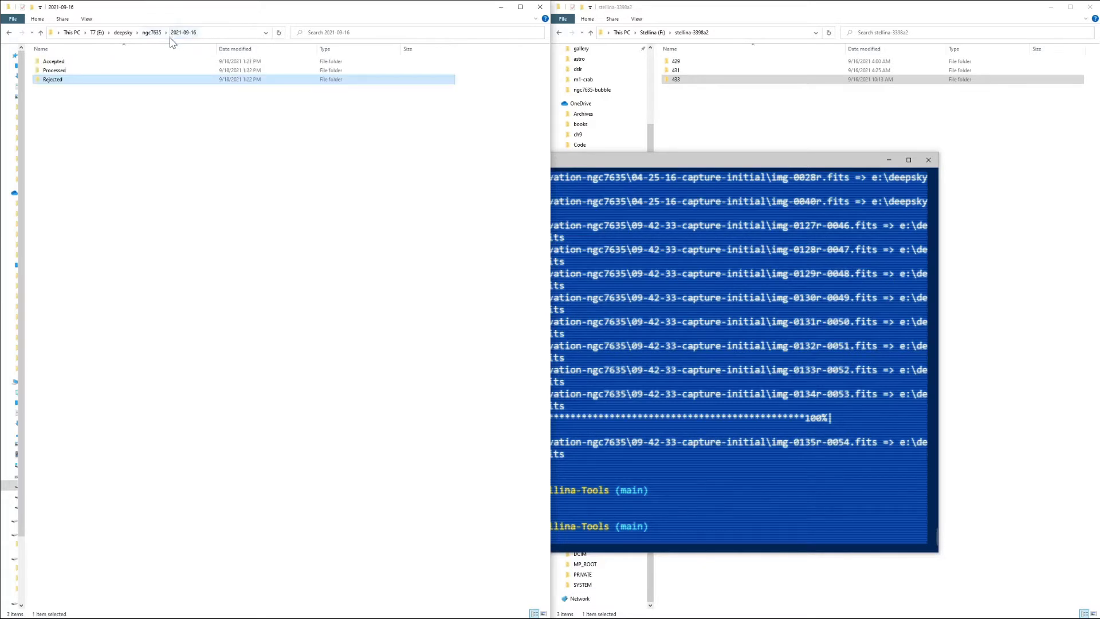
- Open the Processed folder, view img-0208-output.jpeg in Photos and move the viewer window over the folder
{"action": "left_click", "coordinate": [144, 69]}
{"action": "double_click", "coordinate": [133, 74]}
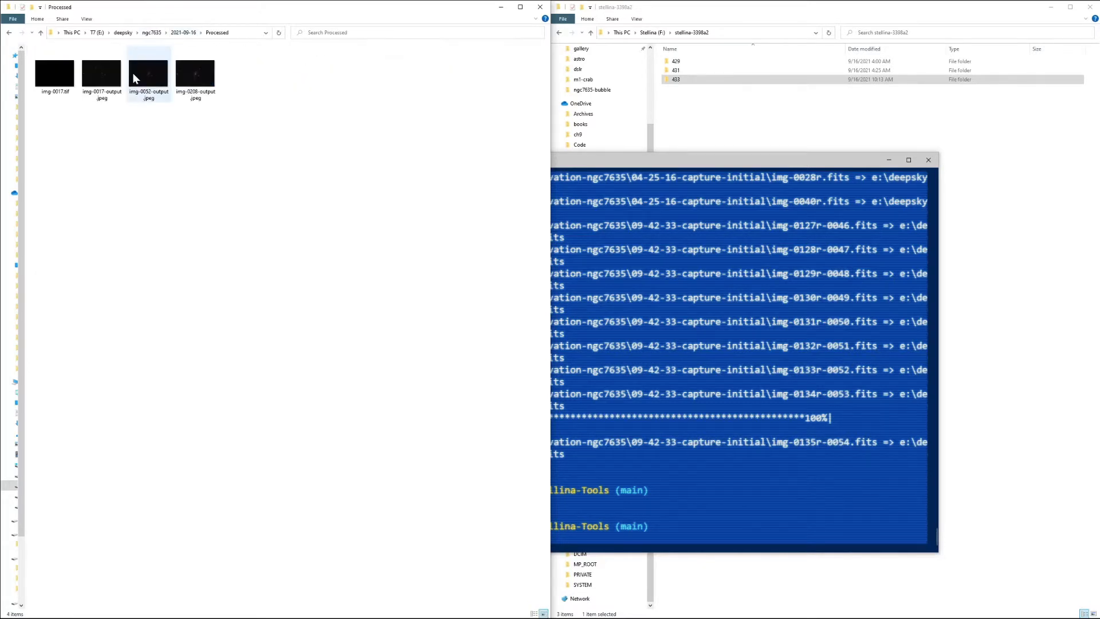
{"action": "left_click", "coordinate": [193, 74]}
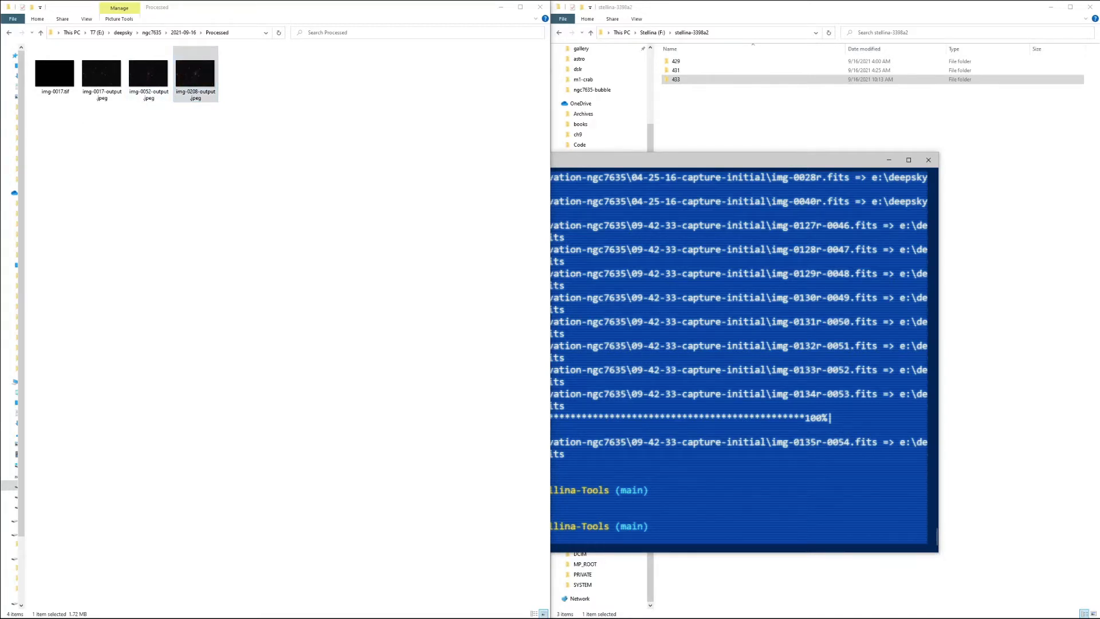
{"action": "key", "text": "Return"}
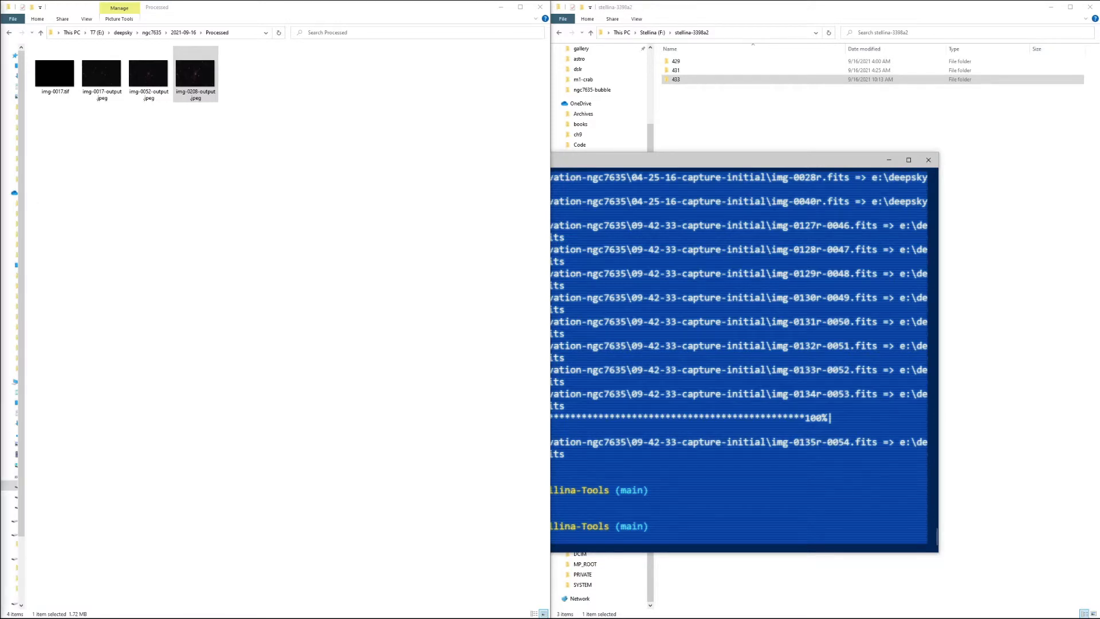
{"action": "key", "text": "alt+Tab"}
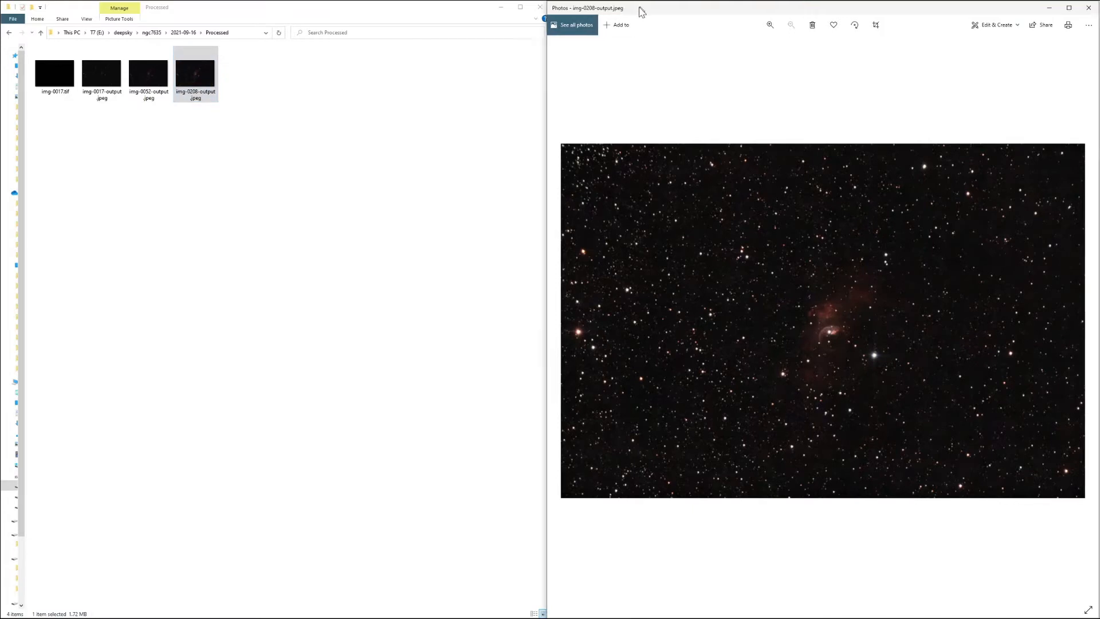
{"action": "left_click_drag", "start_coordinate": [641, 10], "coordinate": [245, 96]}
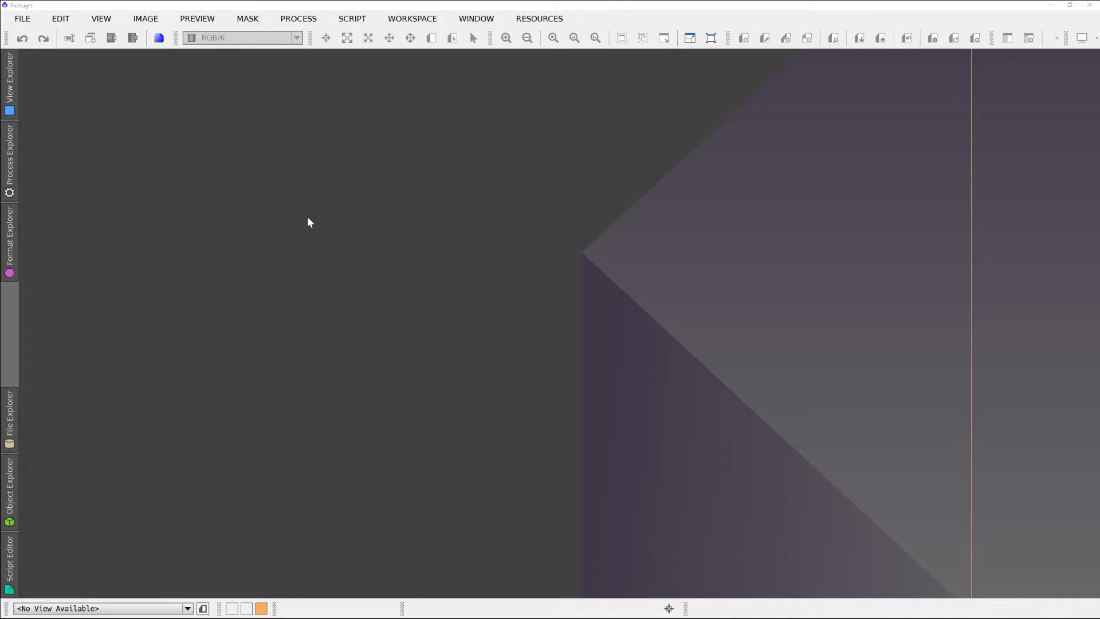
- In PixInsight, open the Blink process from the full list of processes
{"action": "left_click", "coordinate": [298, 18]}
{"action": "mouse_move", "coordinate": [360, 27]}
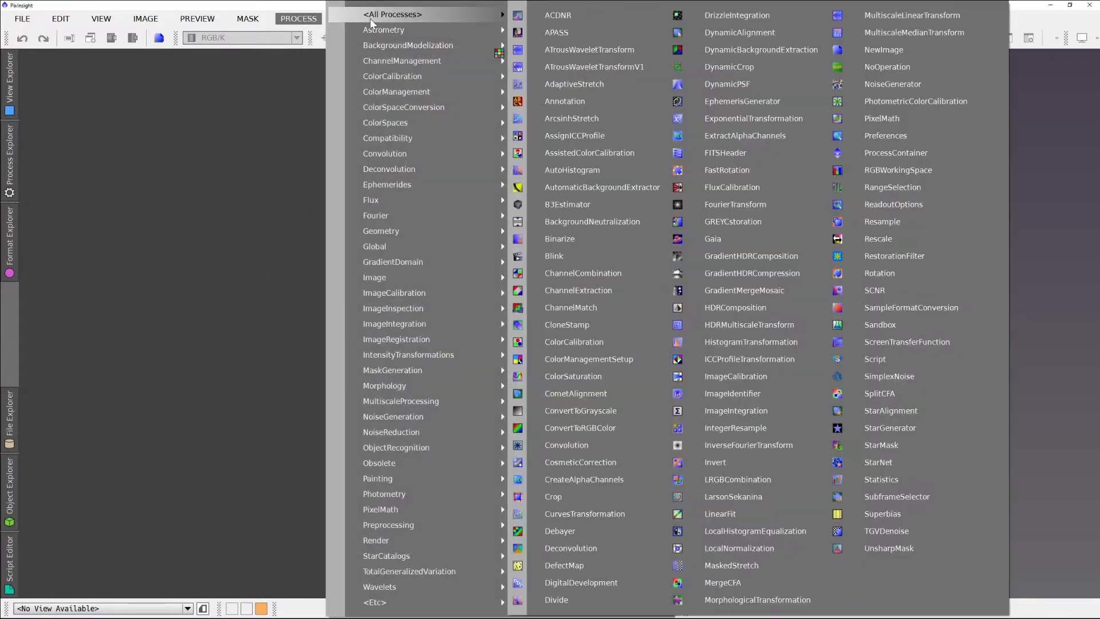
{"action": "left_click", "coordinate": [584, 254]}
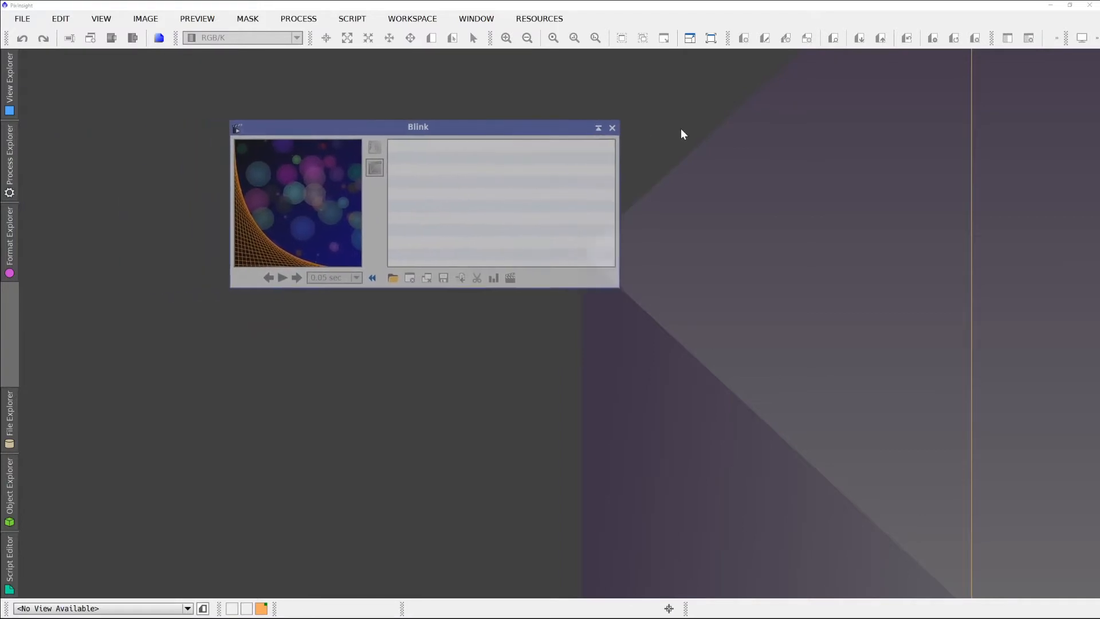
{"action": "left_click", "coordinate": [169, 200]}
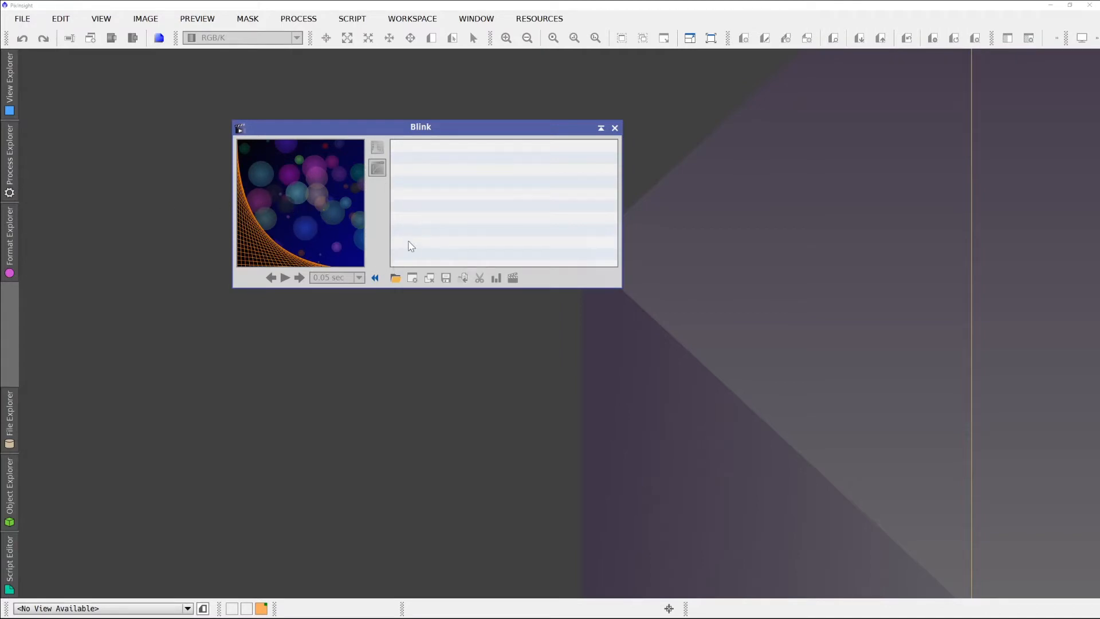
- Load the FITS frames from E:\deepsky\ngc7635\2021-09-16\Rejected into Blink and move the Blink window clear of the image
{"action": "left_click", "coordinate": [396, 277]}
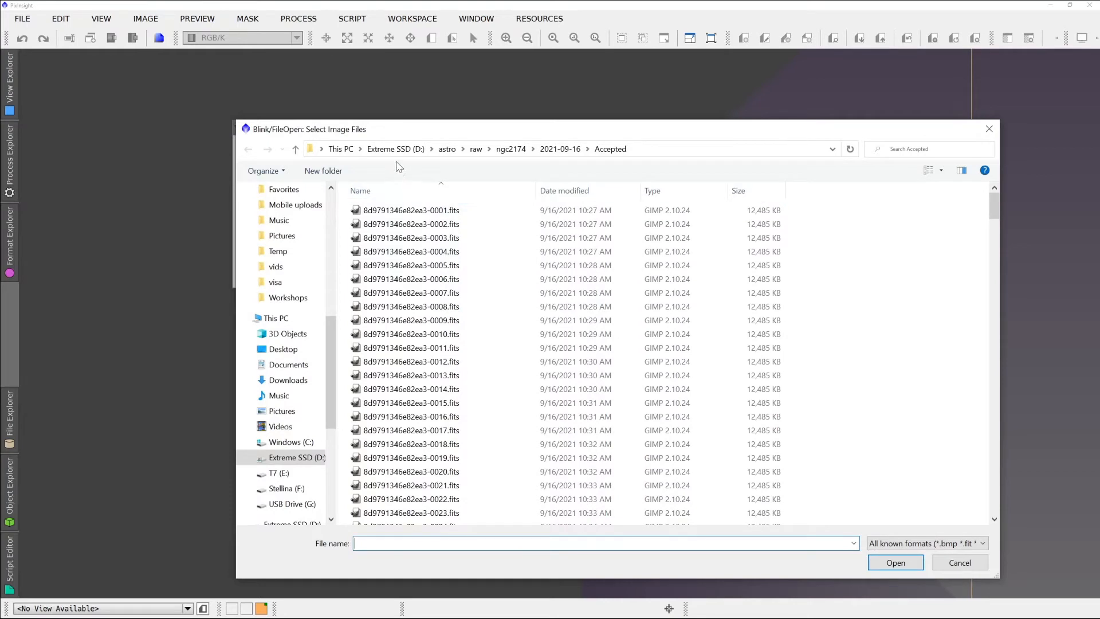
{"action": "left_click", "coordinate": [285, 474]}
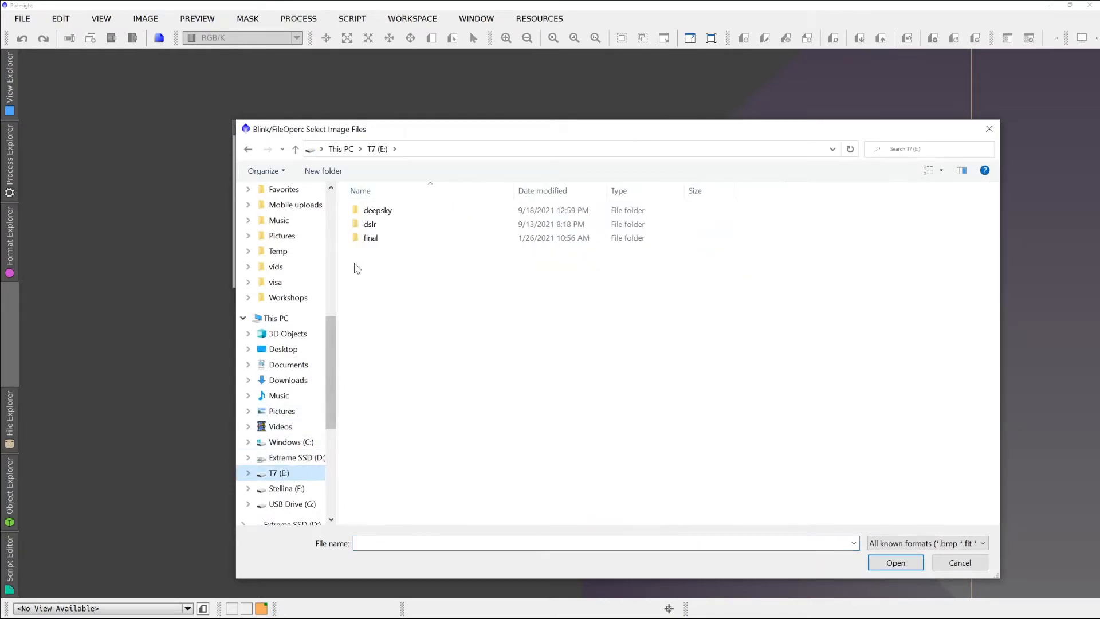
{"action": "double_click", "coordinate": [369, 211]}
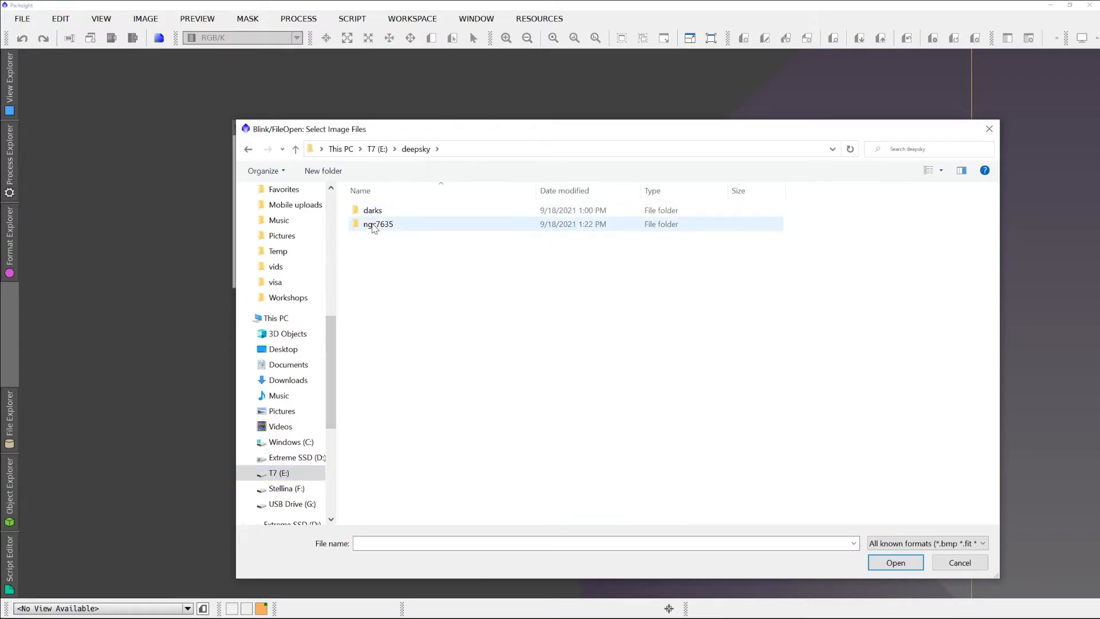
{"action": "double_click", "coordinate": [372, 225]}
{"action": "double_click", "coordinate": [373, 226]}
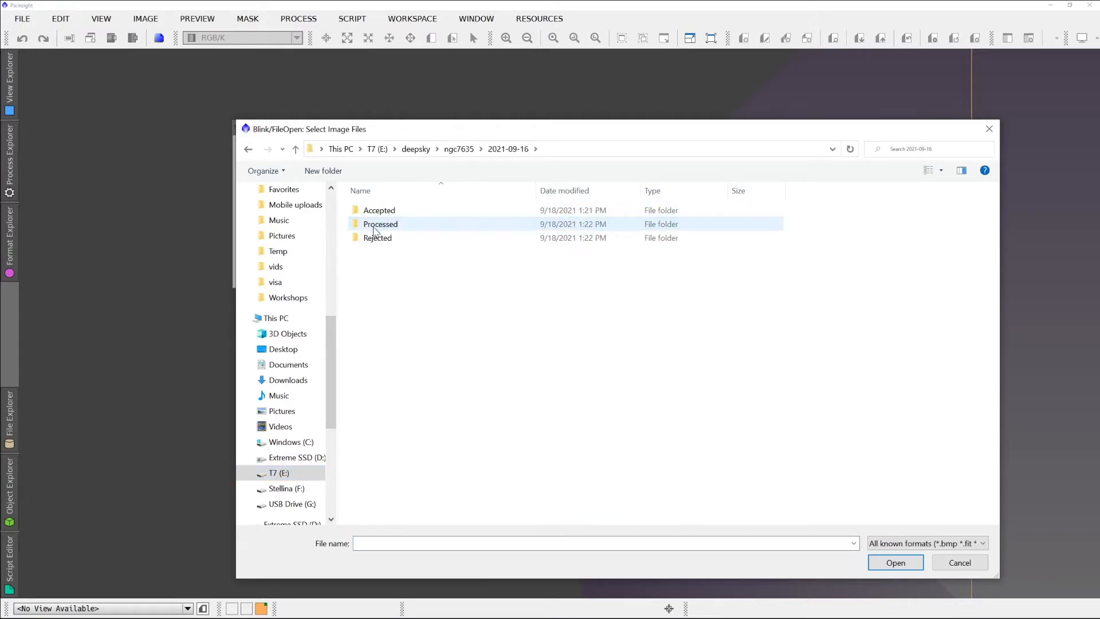
{"action": "double_click", "coordinate": [381, 238]}
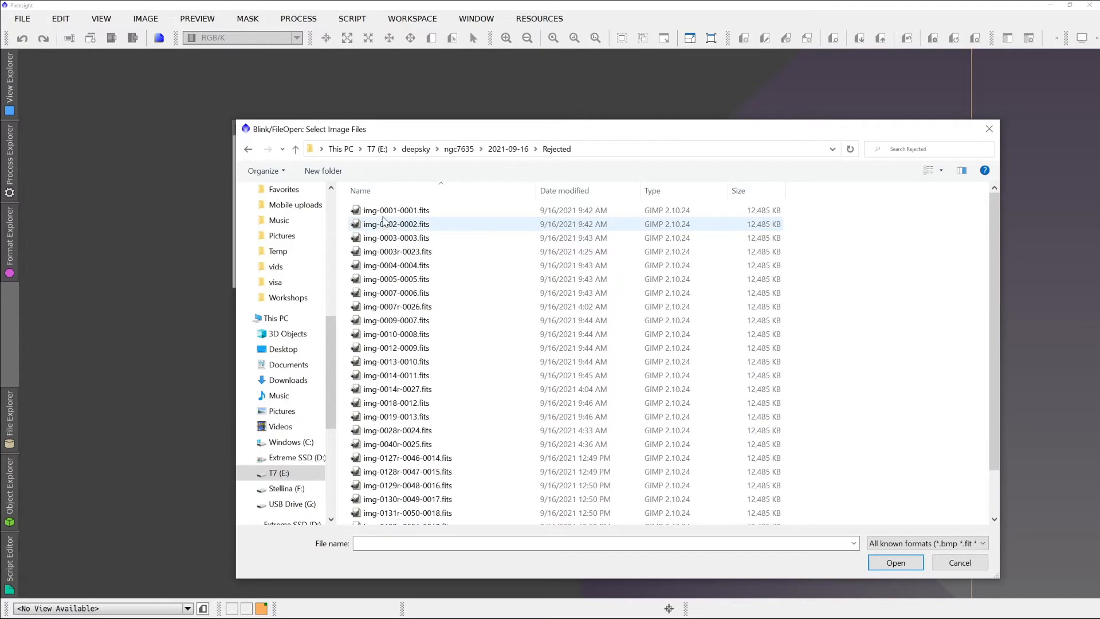
{"action": "left_click", "coordinate": [383, 215]}
{"action": "double_click", "coordinate": [382, 214]}
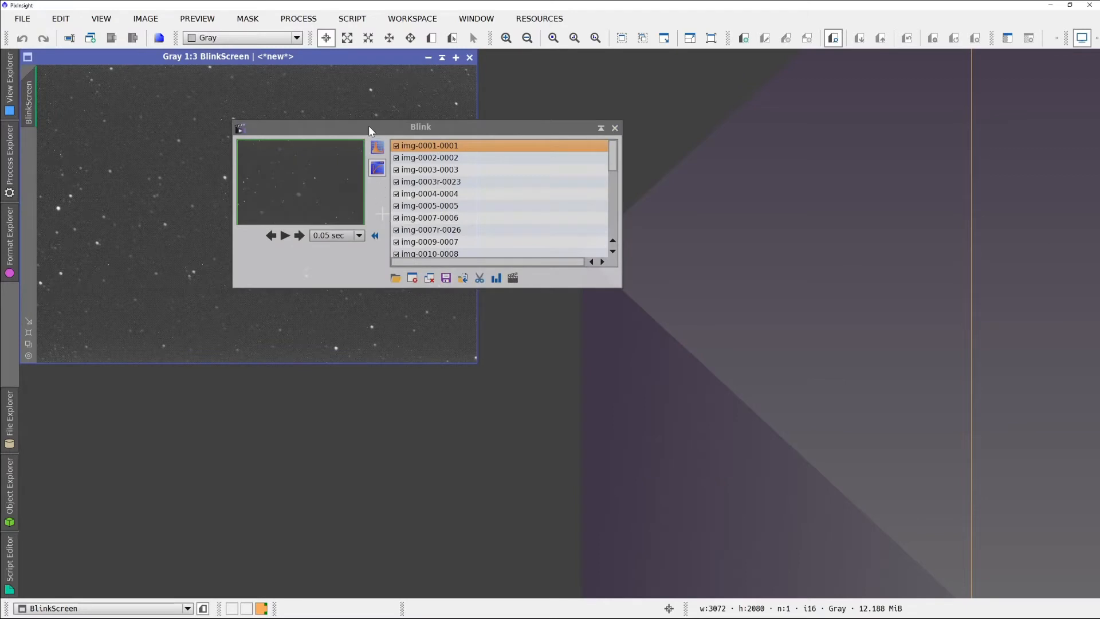
{"action": "left_click_drag", "start_coordinate": [368, 128], "coordinate": [631, 124]}
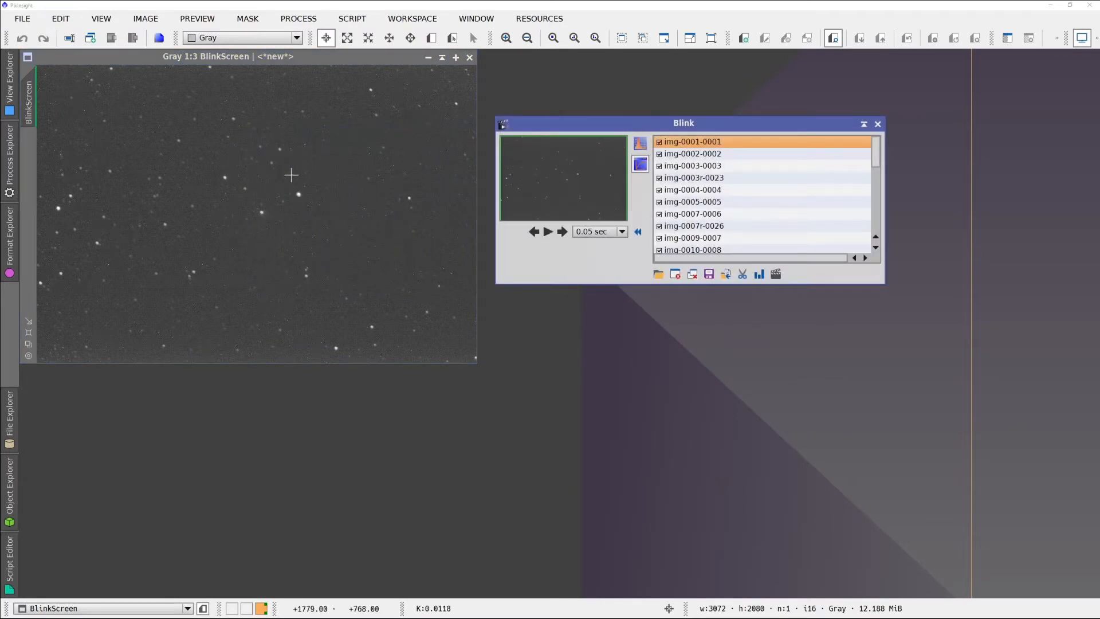
- Step through the rejected frames from img-0002-0002 to img-0127r-0046-0014 and examine the star shapes in each
{"action": "left_click", "coordinate": [669, 158]}
{"action": "key", "text": "Down"}
{"action": "key", "text": "Down"}
{"action": "key", "text": "Down"}
{"action": "key", "text": "Down"}
{"action": "key", "text": "Down"}
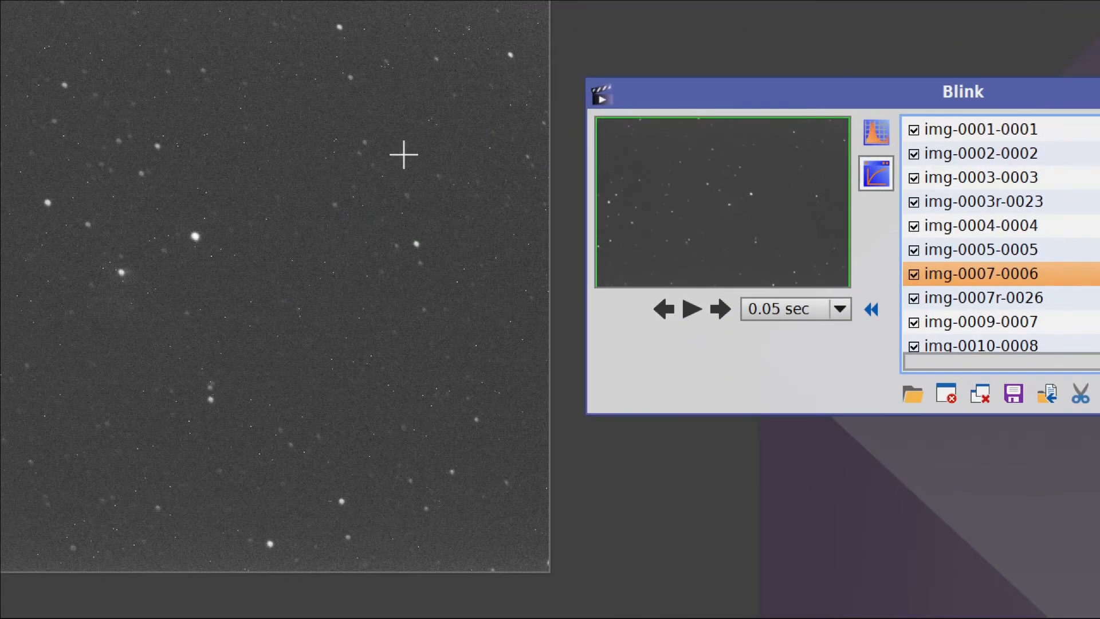
{"action": "key", "text": "Down"}
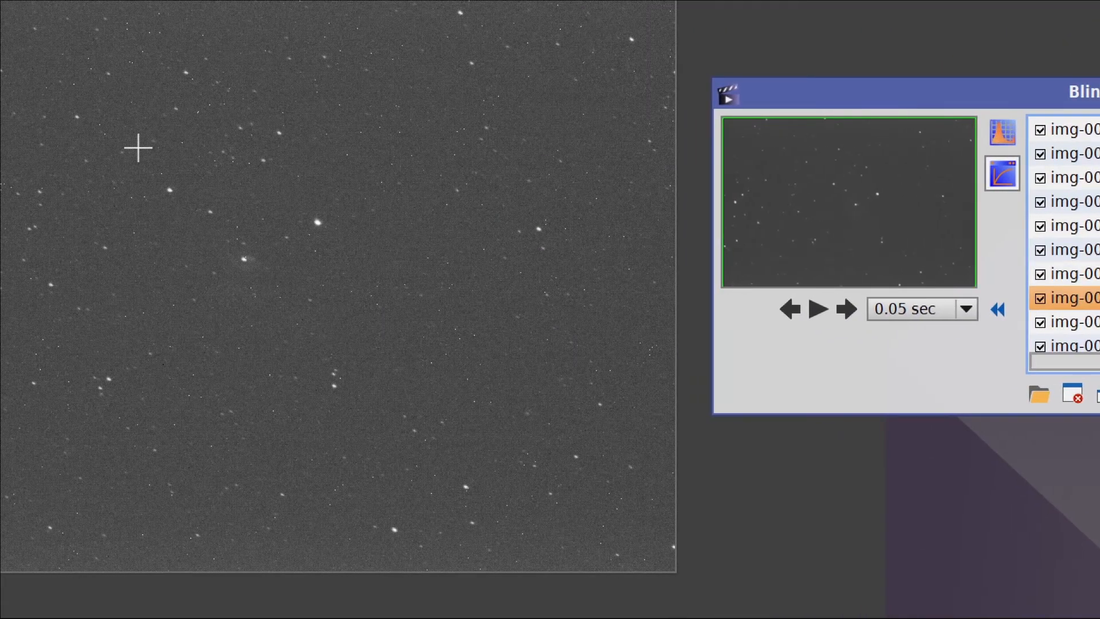
{"action": "key", "text": "Down"}
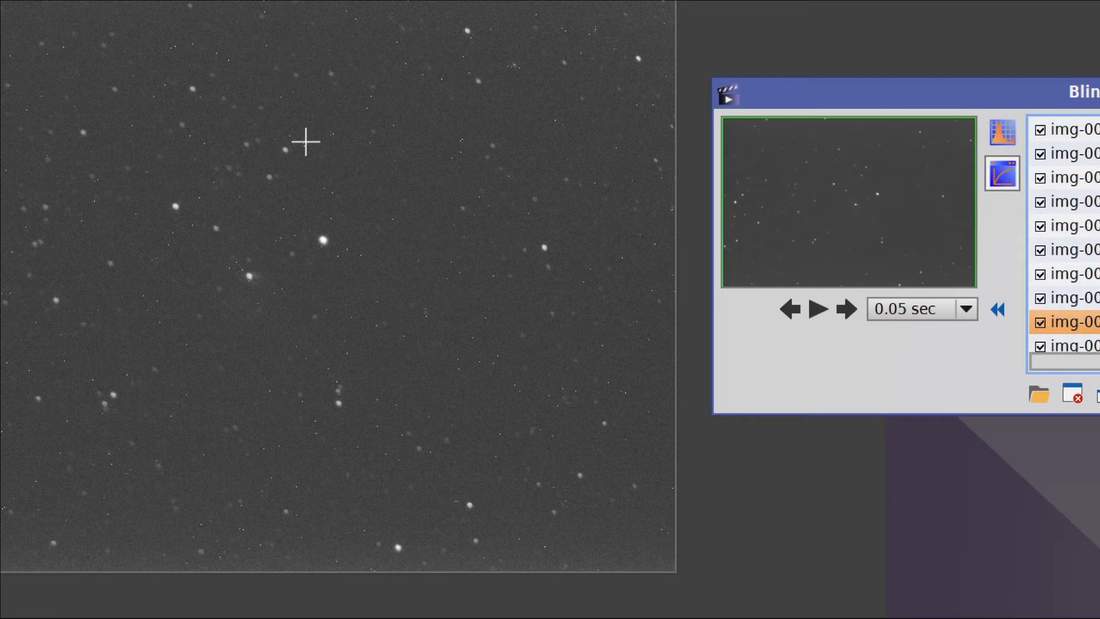
{"action": "key", "text": "Down"}
{"action": "key", "text": "Down"}
{"action": "key", "text": "Down"}
{"action": "key", "text": "Down"}
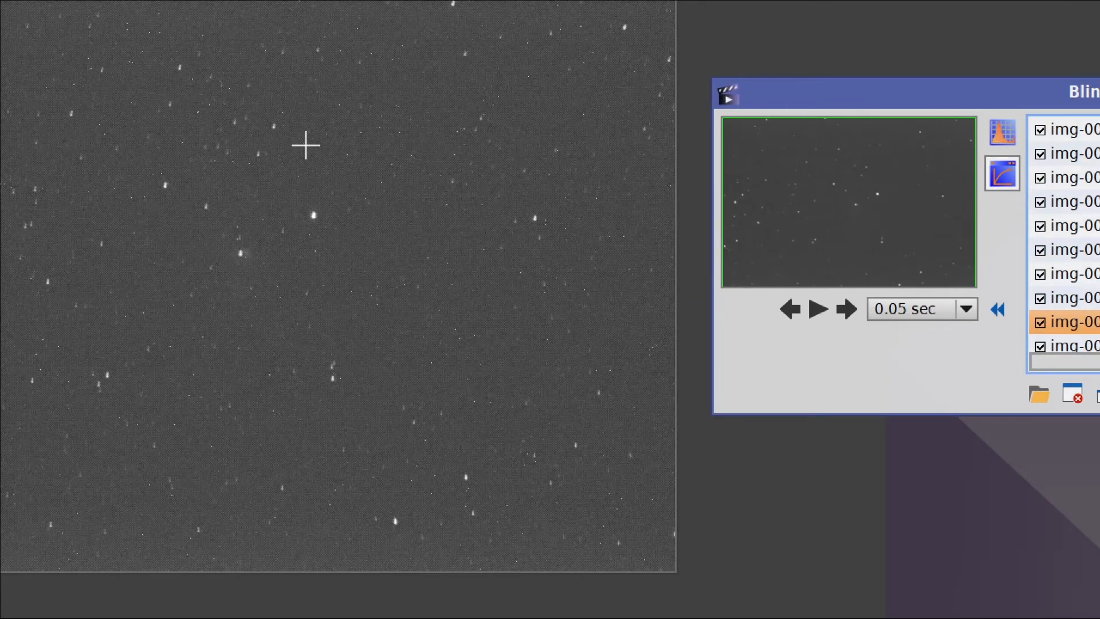
{"action": "key", "text": "Down"}
{"action": "key", "text": "Down"}
{"action": "key", "text": "Up"}
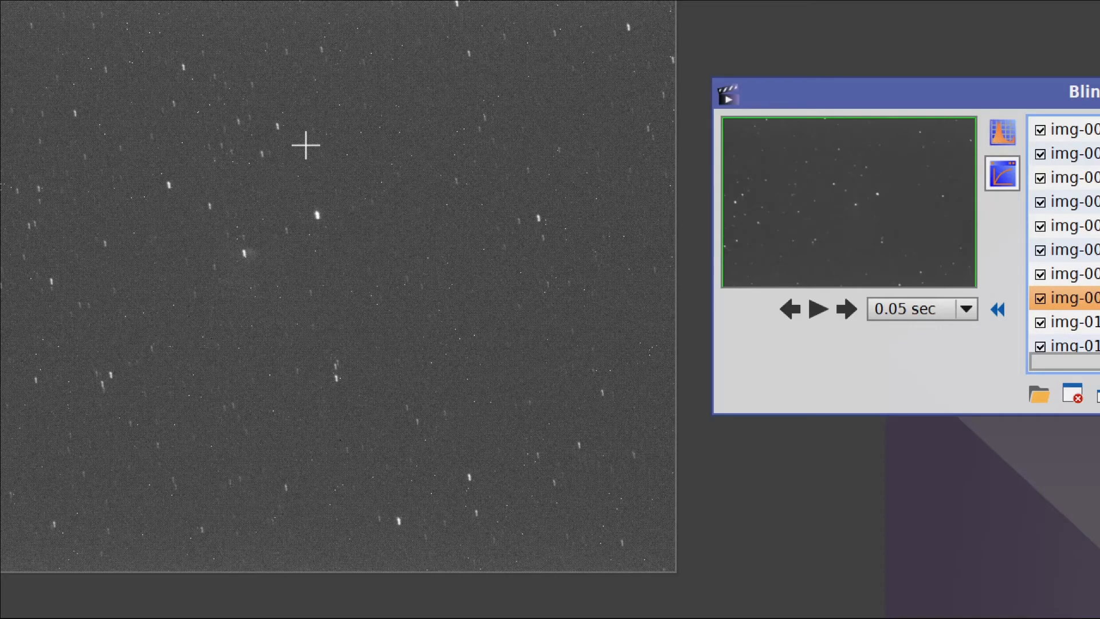
{"action": "key", "text": "Down"}
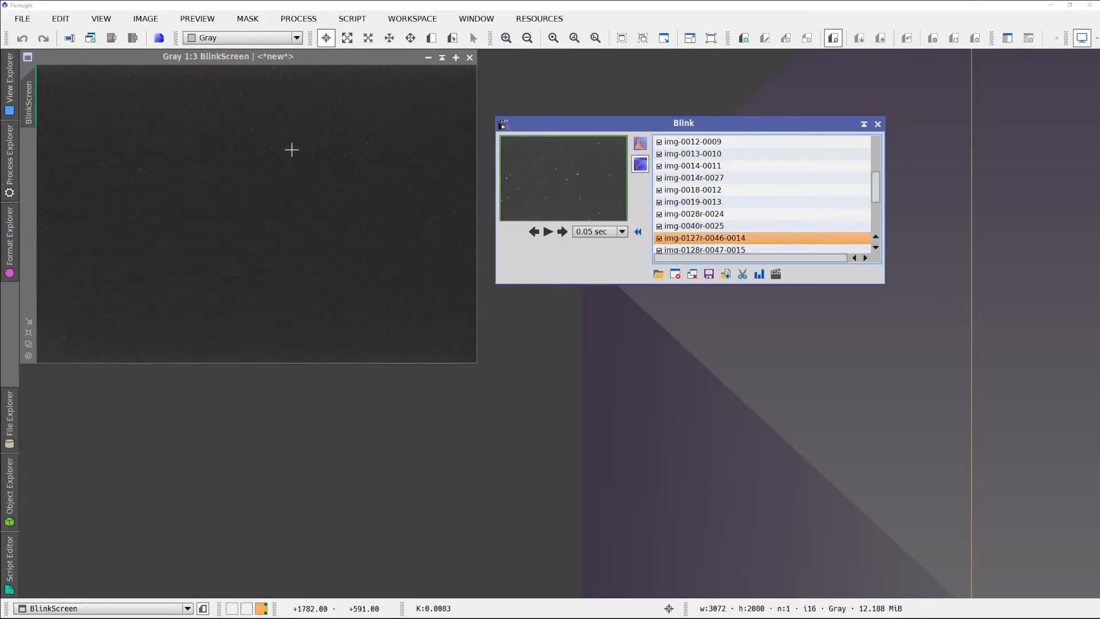
- Go through frames img-0127r-0046-0014 to img-0135r-0054-0022 and back to check whether they are dark frames
{"action": "key", "text": "Down"}
{"action": "key", "text": "Down"}
{"action": "key", "text": "Down"}
{"action": "key", "text": "Down"}
{"action": "key", "text": "Down"}
{"action": "key", "text": "Down"}
{"action": "key", "text": "Down"}
{"action": "key", "text": "Down"}
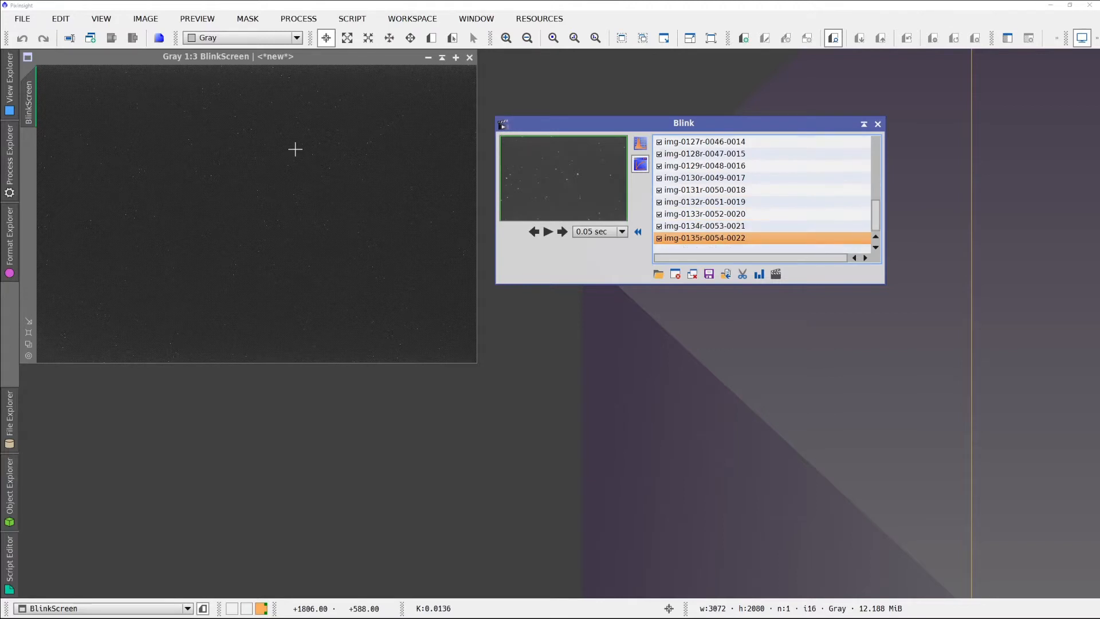
{"action": "key", "text": "Up"}
{"action": "key", "text": "Up"}
{"action": "key", "text": "Up"}
{"action": "key", "text": "Up"}
{"action": "key", "text": "Up"}
{"action": "key", "text": "Up"}
{"action": "key", "text": "Up"}
{"action": "key", "text": "Up"}
{"action": "key", "text": "Up"}
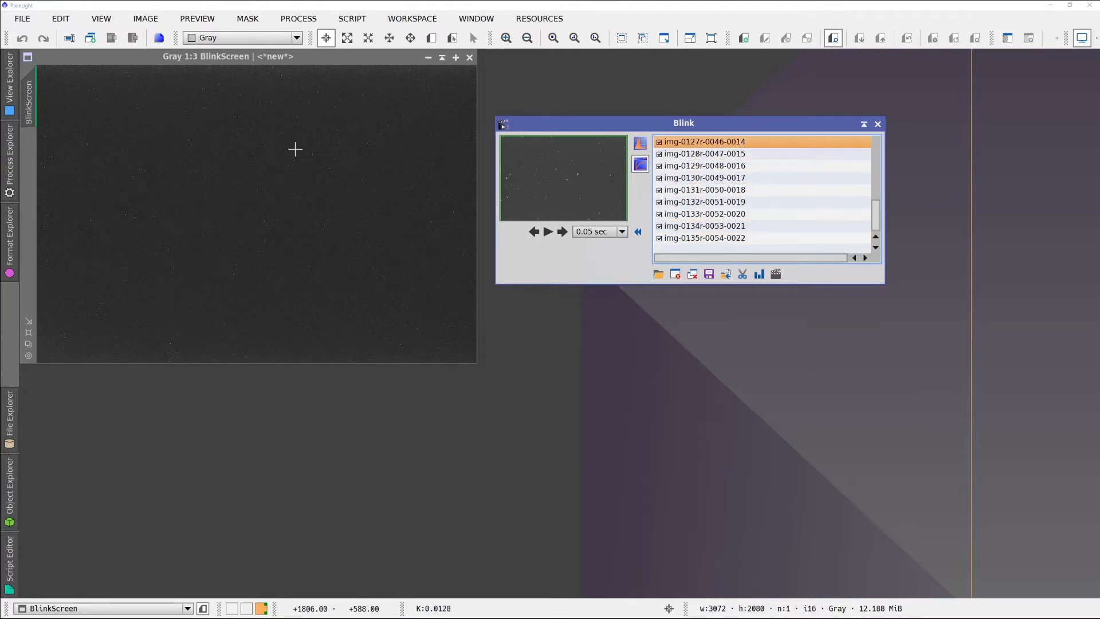
{"action": "key", "text": "Down"}
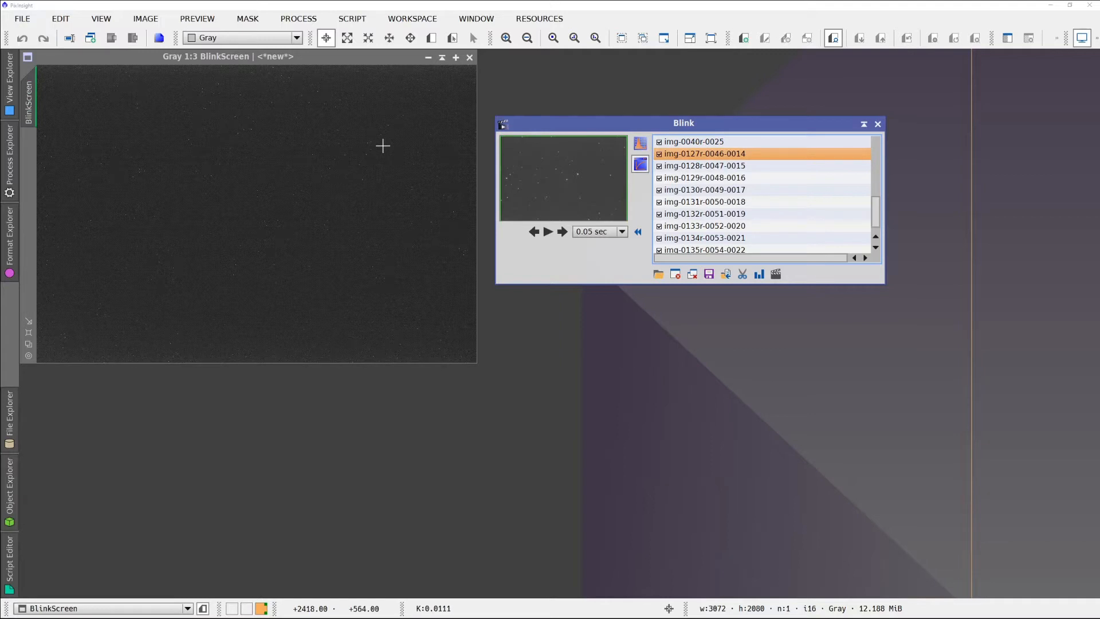
{"action": "key", "text": "shift+Down"}
{"action": "key", "text": "shift+Down"}
{"action": "key", "text": "shift+Down"}
{"action": "key", "text": "shift+Down"}
{"action": "key", "text": "shift+Down"}
{"action": "key", "text": "shift+Down"}
{"action": "key", "text": "shift+Down"}
{"action": "key", "text": "shift+Down"}
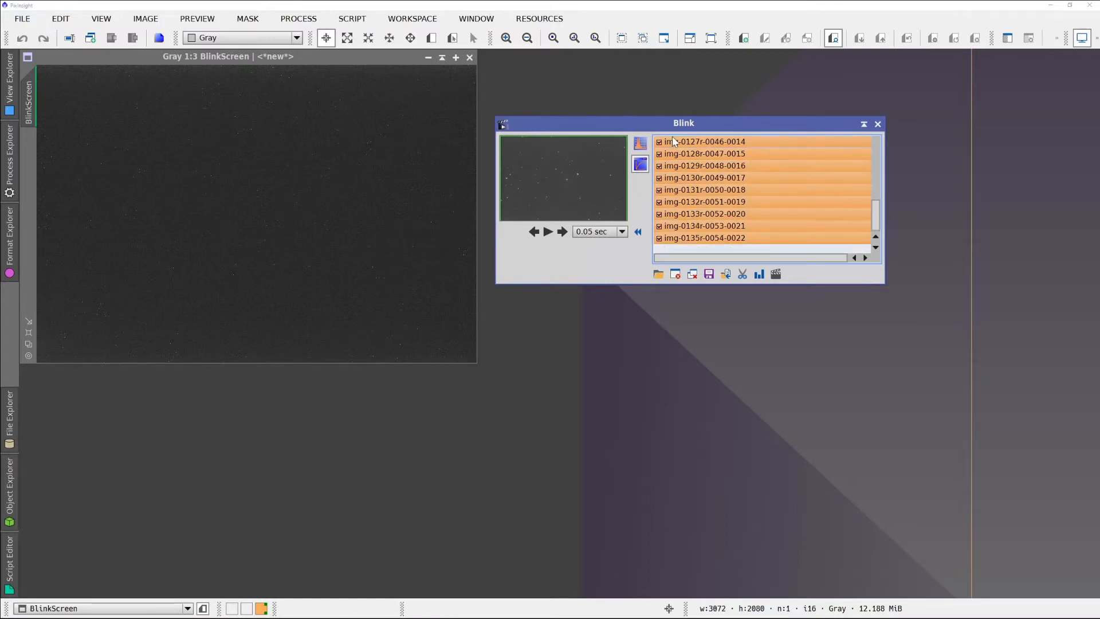
{"action": "key", "text": "Up"}
{"action": "left_click", "coordinate": [688, 156]}
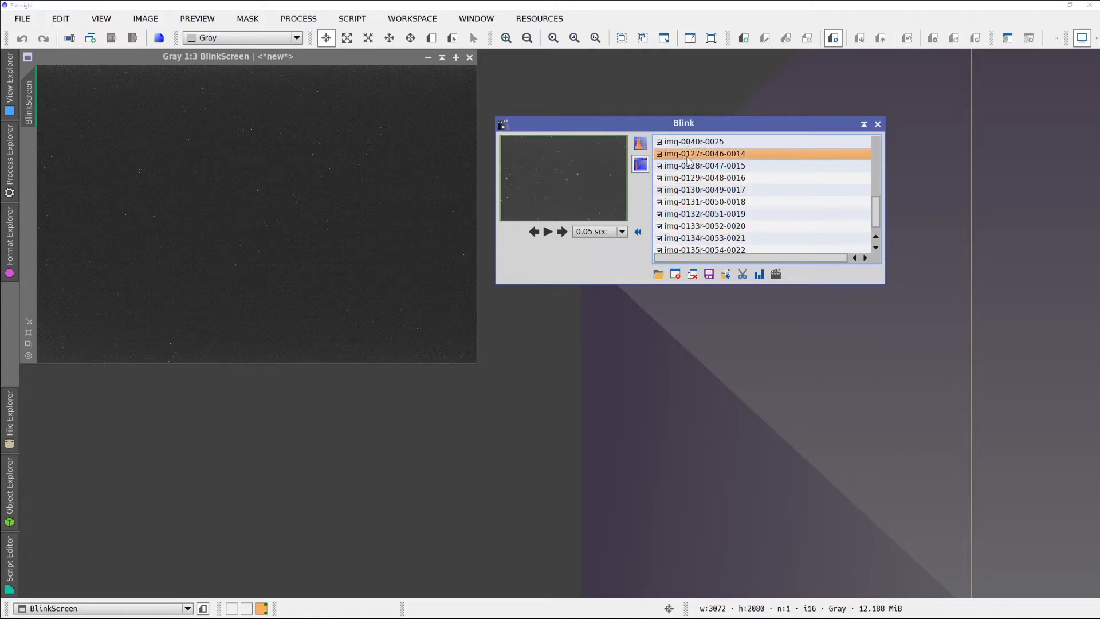
{"action": "key", "text": "shift+Down"}
{"action": "key", "text": "shift+Down"}
{"action": "key", "text": "shift+Down"}
{"action": "key", "text": "shift+Down"}
{"action": "key", "text": "shift+Down"}
{"action": "key", "text": "shift+Down"}
{"action": "key", "text": "shift+Down"}
{"action": "key", "text": "shift+Down"}
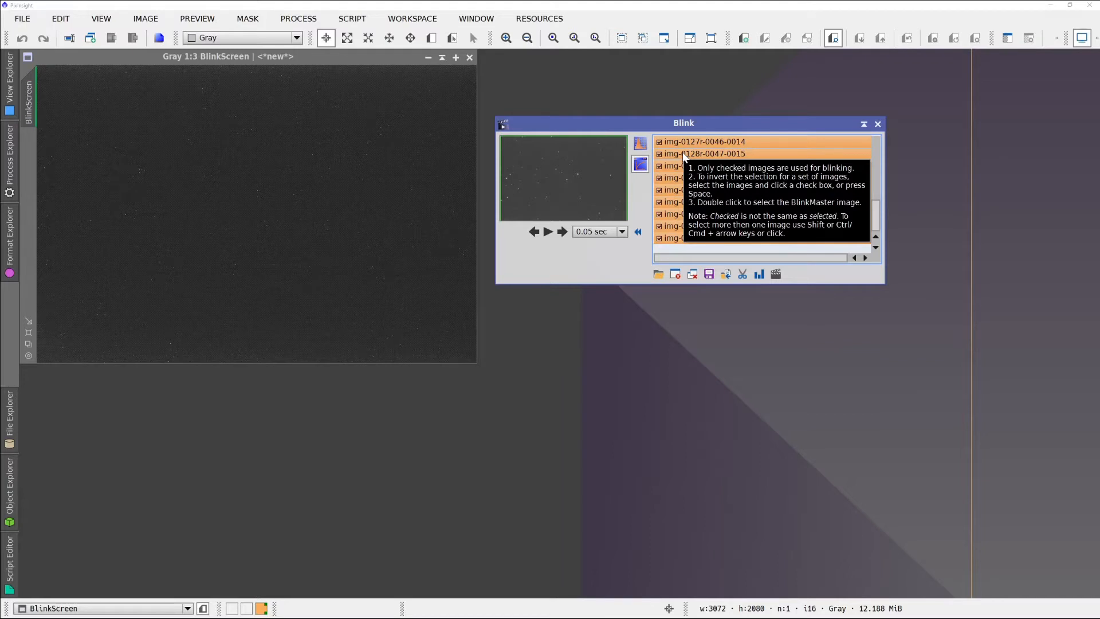
{"action": "key", "text": "Up"}
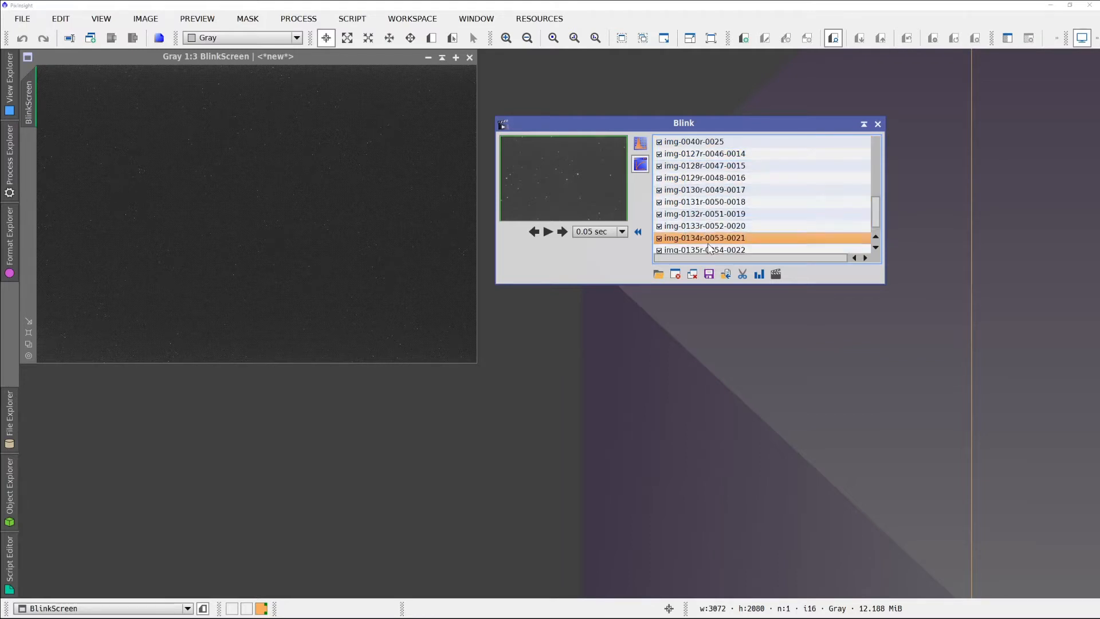
{"action": "left_click", "coordinate": [700, 167]}
{"action": "left_click", "coordinate": [698, 156]}
{"action": "left_click", "coordinate": [707, 177]}
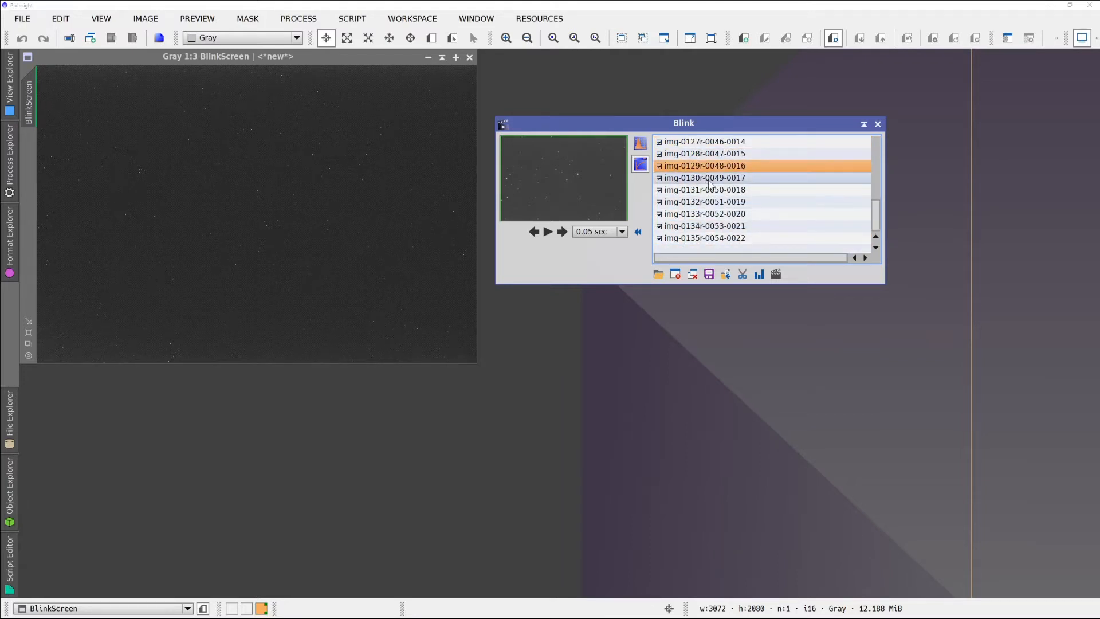
- Select the consecutive frames from img-0127r-0046-0014 through img-0135r-0054-0022 in Blink's image list
{"action": "scroll", "coordinate": [719, 217], "scroll_direction": "up", "scroll_amount": 1}
{"action": "left_click", "coordinate": [707, 179]}
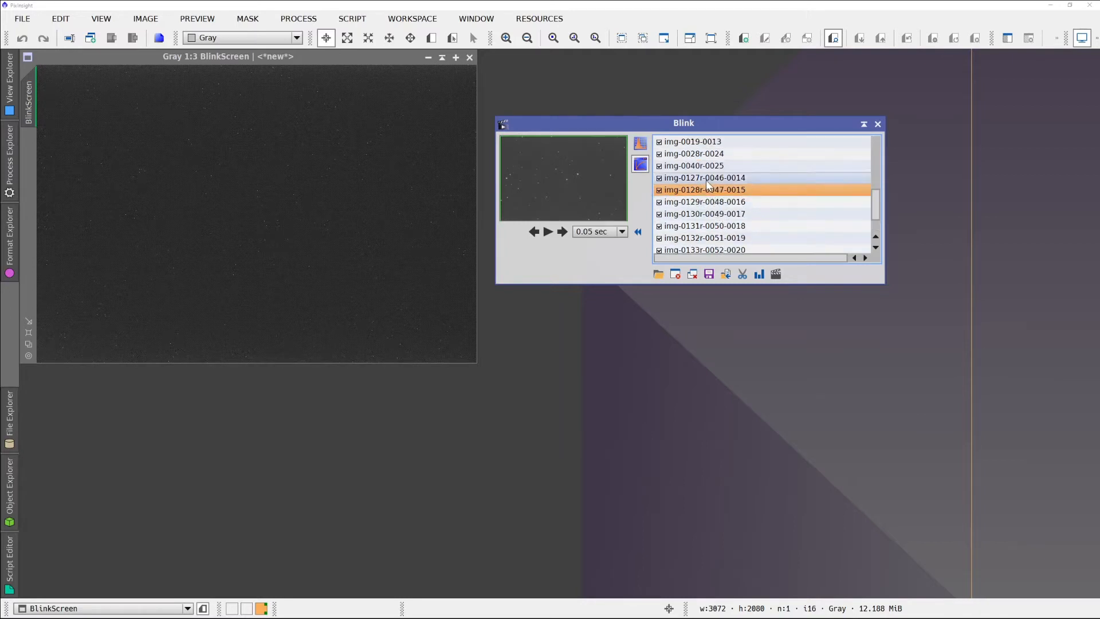
{"action": "key", "text": "shift+Down"}
{"action": "key", "text": "shift+Down"}
{"action": "key", "text": "shift+Down"}
{"action": "key", "text": "shift+Down"}
{"action": "key", "text": "shift+Down"}
{"action": "key", "text": "shift+Down"}
{"action": "key", "text": "shift+Down"}
{"action": "key", "text": "shift+Down"}
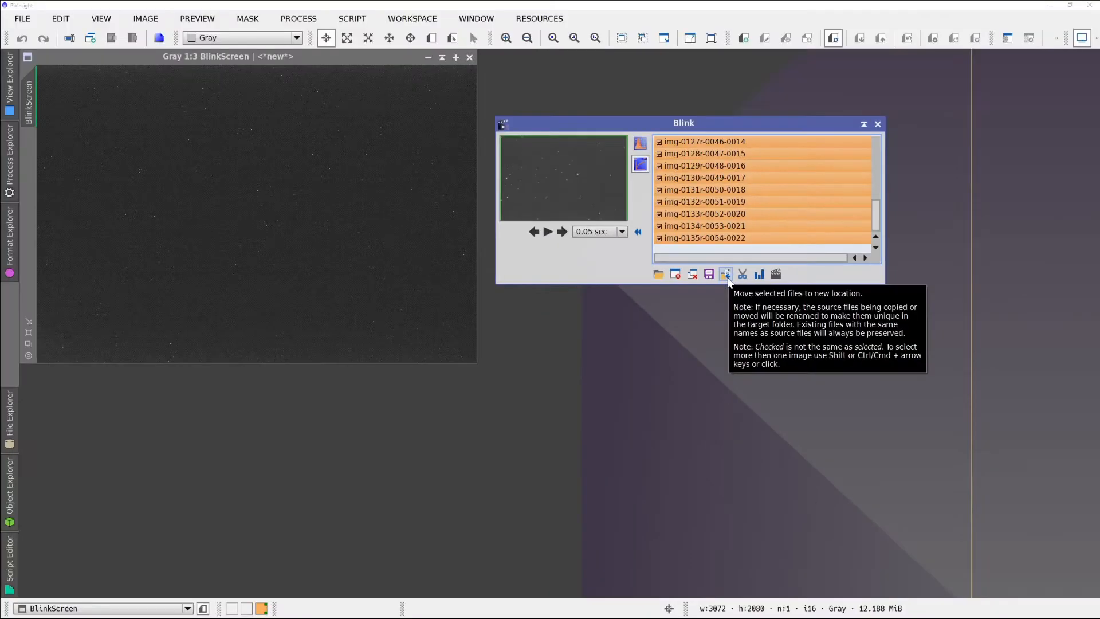
- Start moving the selected files and create and open a new folder 2021-09-16 inside E:\deepsky\darks as the destination
{"action": "left_click", "coordinate": [726, 274]}
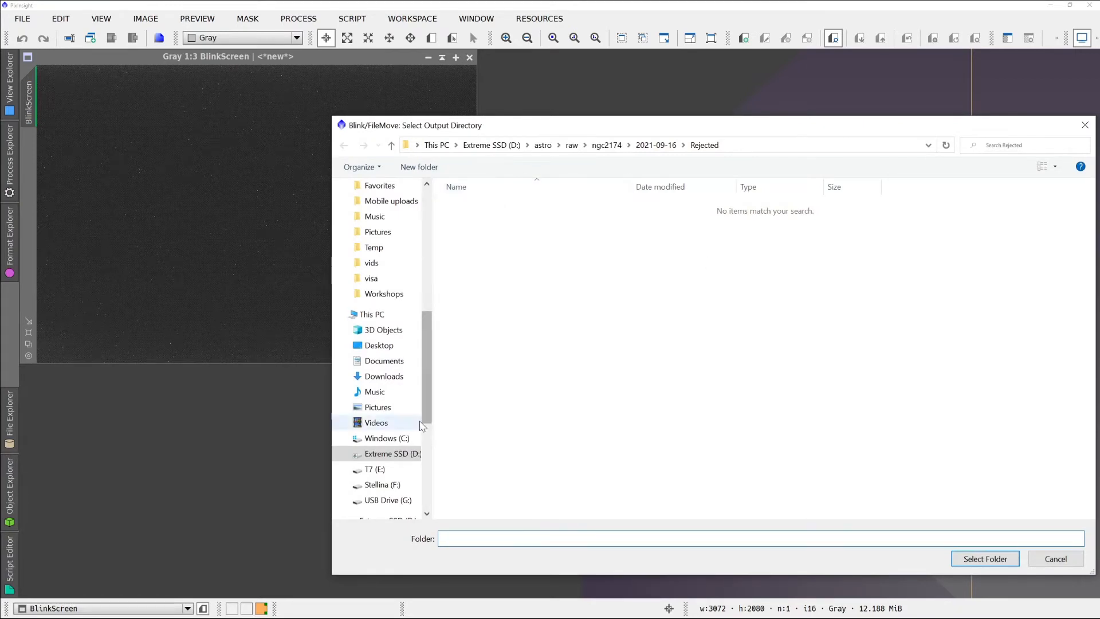
{"action": "left_click", "coordinate": [394, 470]}
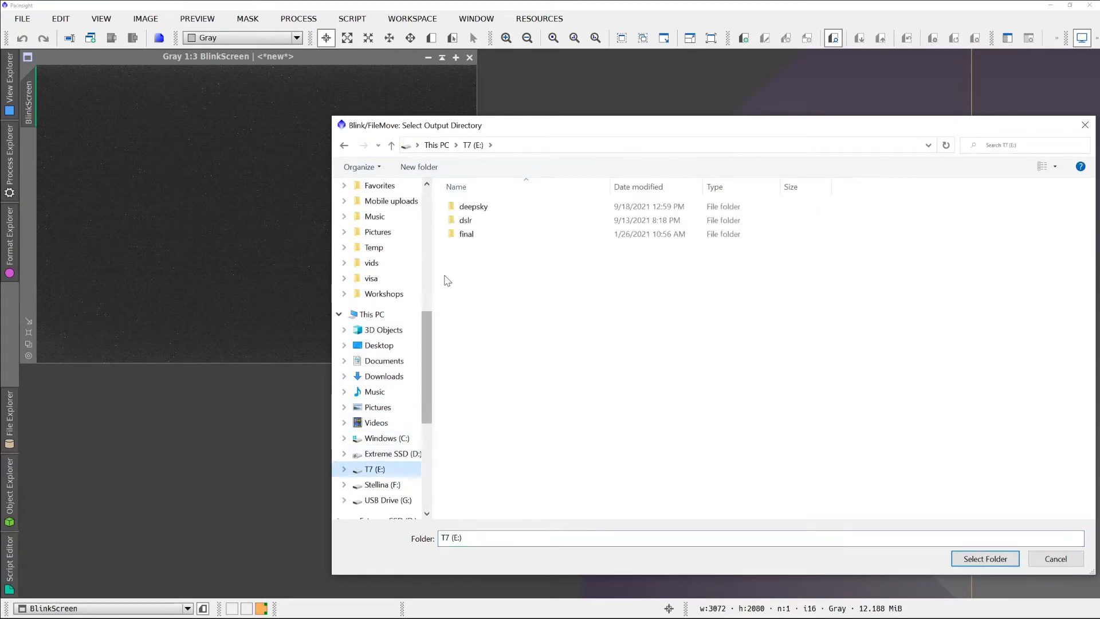
{"action": "double_click", "coordinate": [467, 208]}
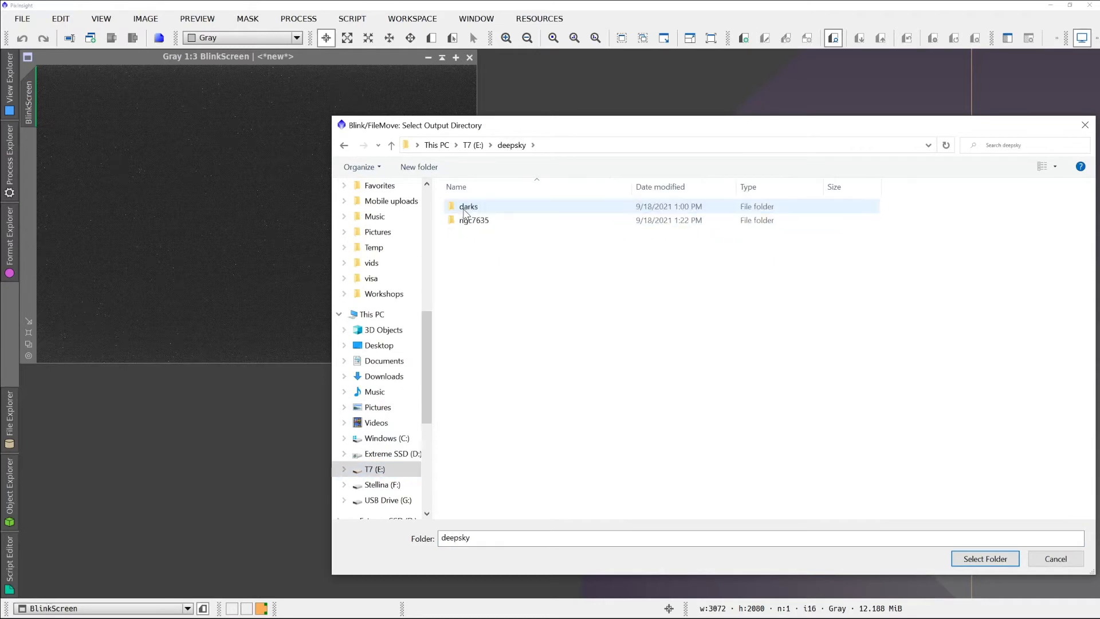
{"action": "left_click", "coordinate": [465, 210]}
{"action": "double_click", "coordinate": [464, 208]}
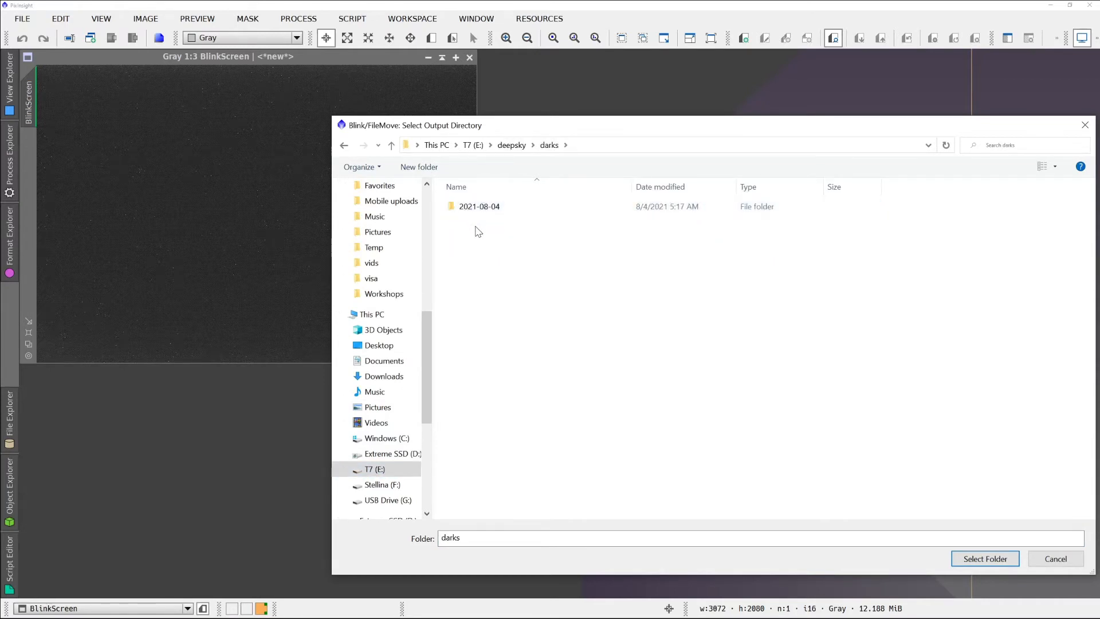
{"action": "right_click", "coordinate": [478, 230]}
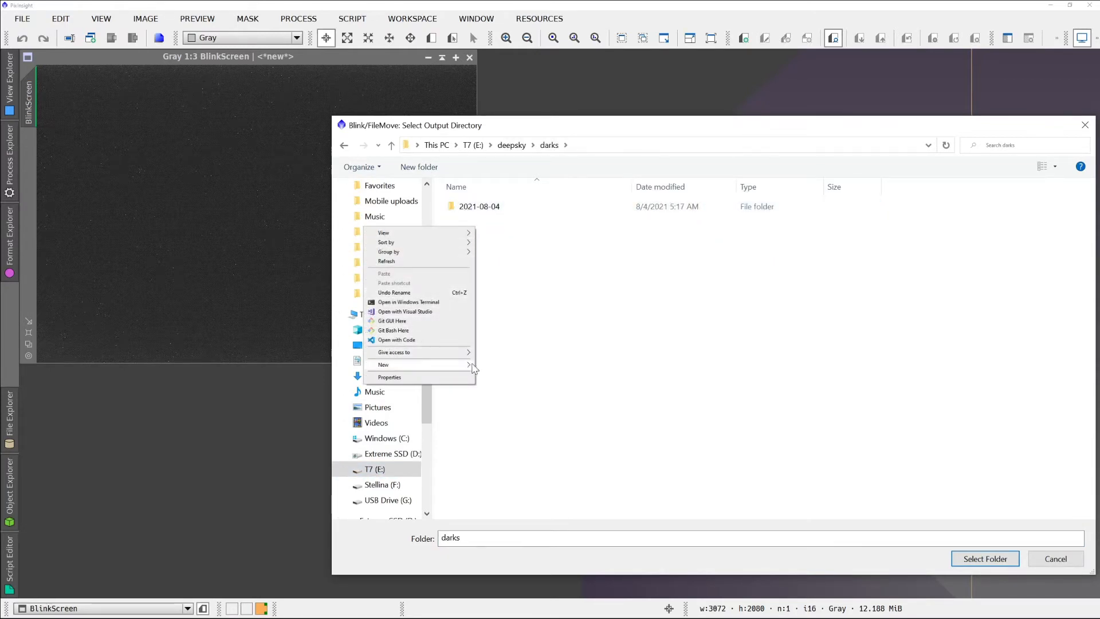
{"action": "left_click", "coordinate": [491, 365]}
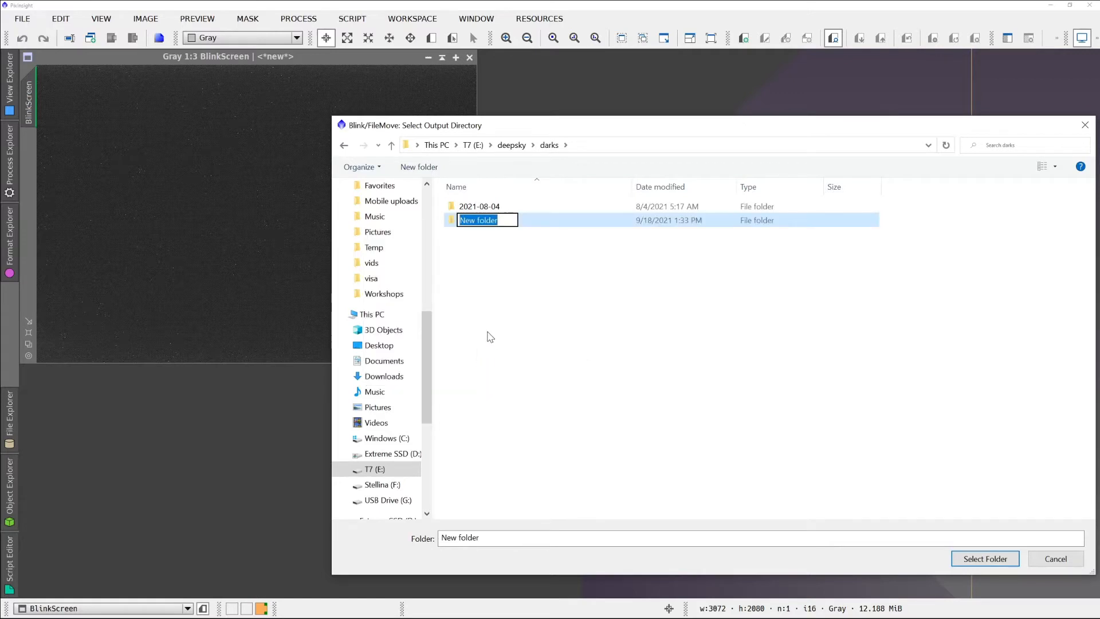
{"action": "type", "text": "2021-09-16"}
{"action": "key", "text": "Return"}
{"action": "key", "text": "Return"}
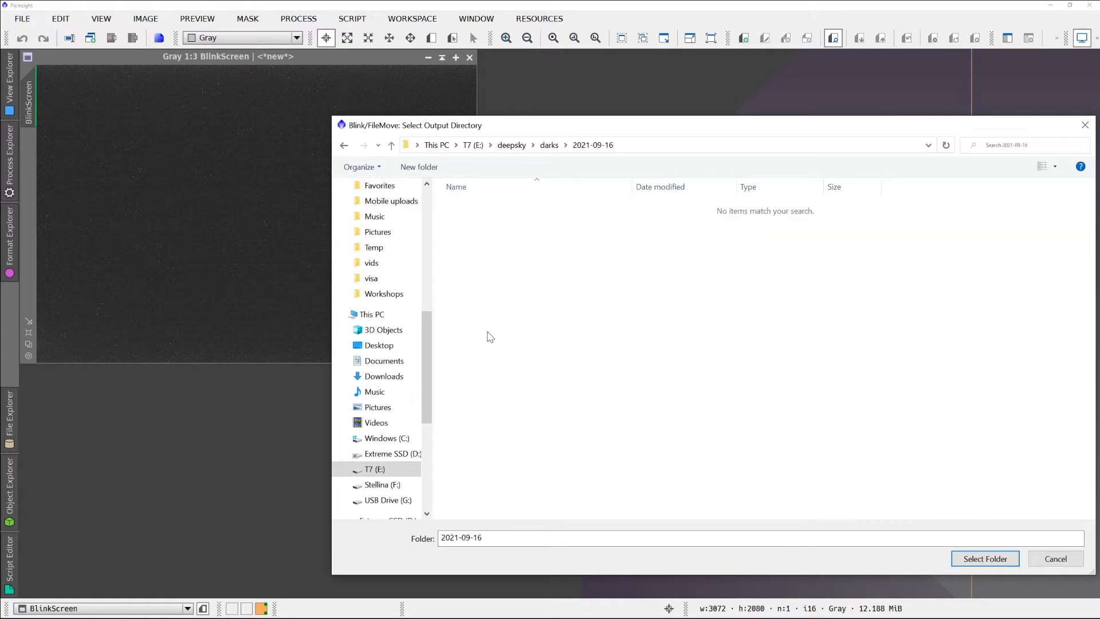
- Move the selected frames into darks\2021-09-16 and close all images in Blink
{"action": "right_click", "coordinate": [492, 267]}
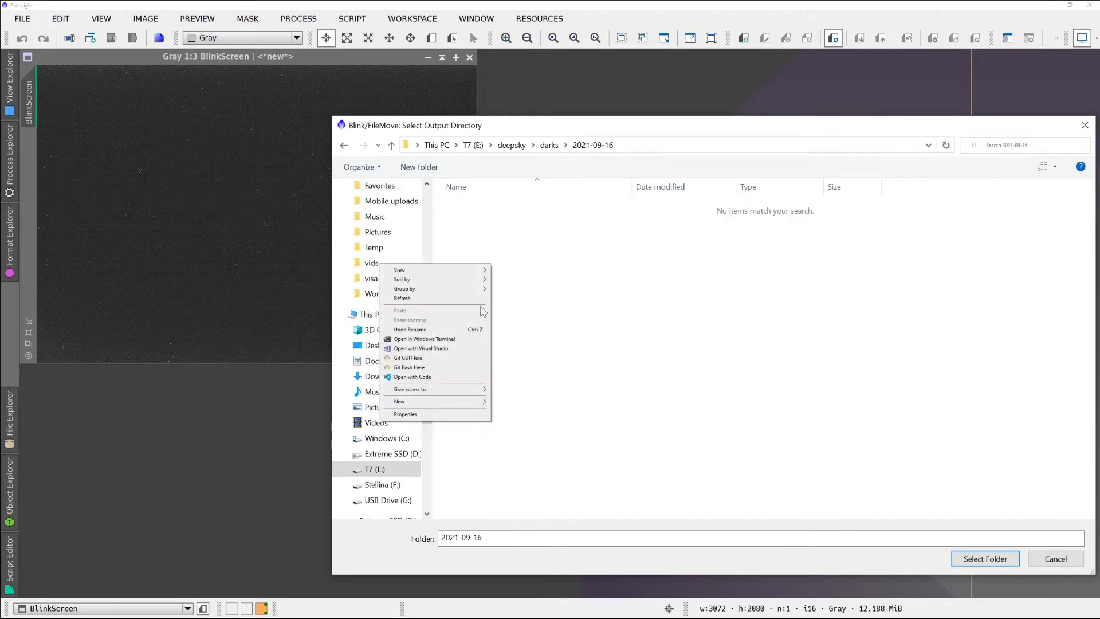
{"action": "left_click", "coordinate": [487, 244]}
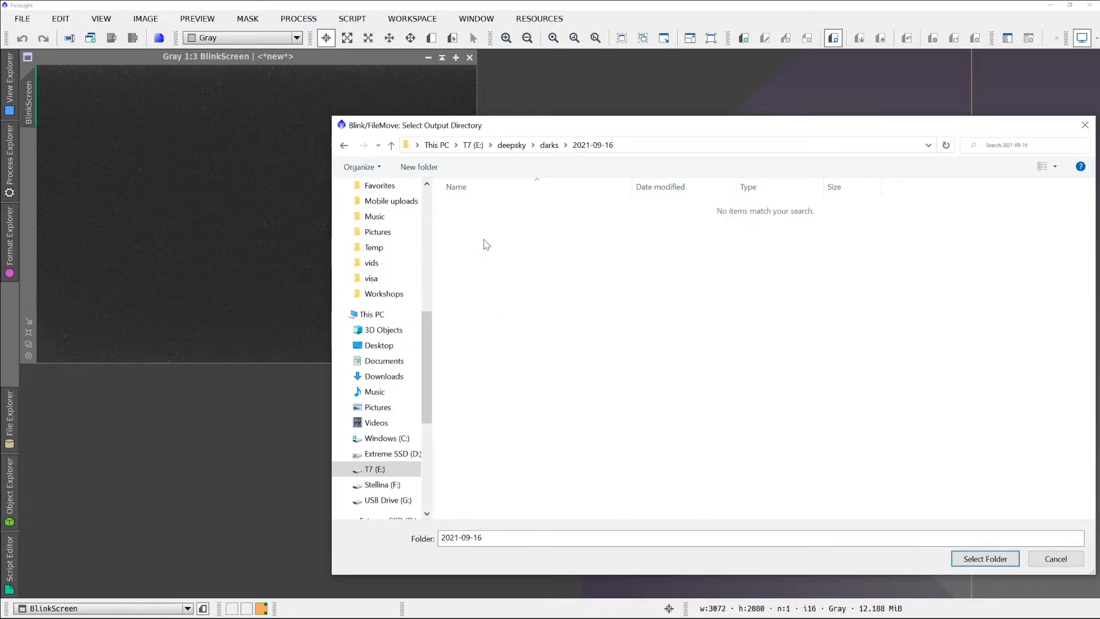
{"action": "left_click", "coordinate": [973, 558]}
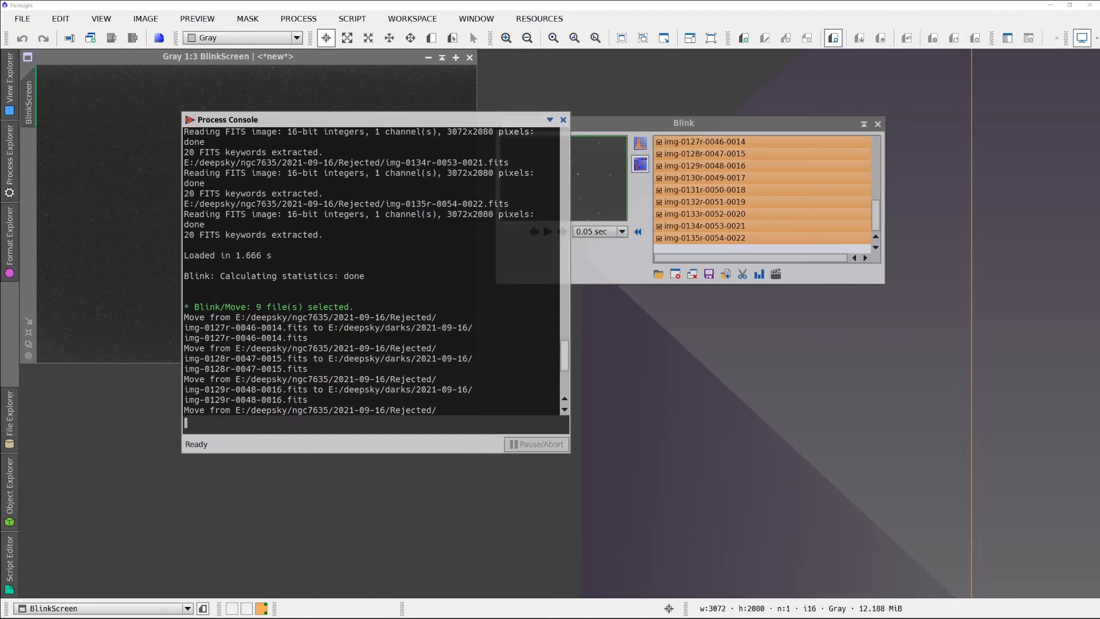
{"action": "left_click", "coordinate": [563, 120]}
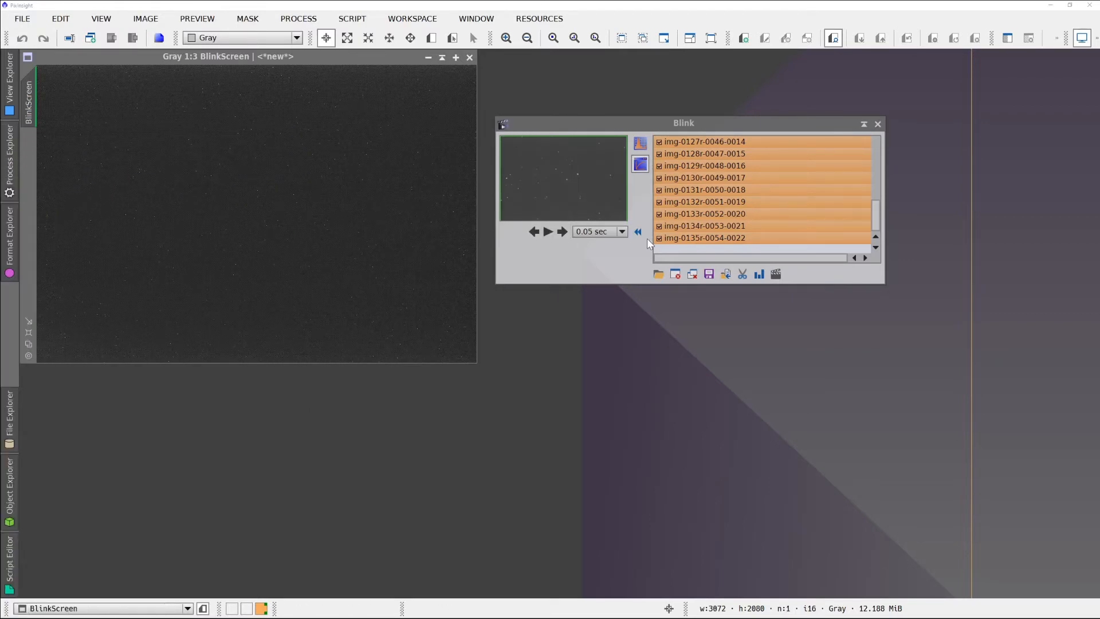
{"action": "left_click", "coordinate": [692, 274]}
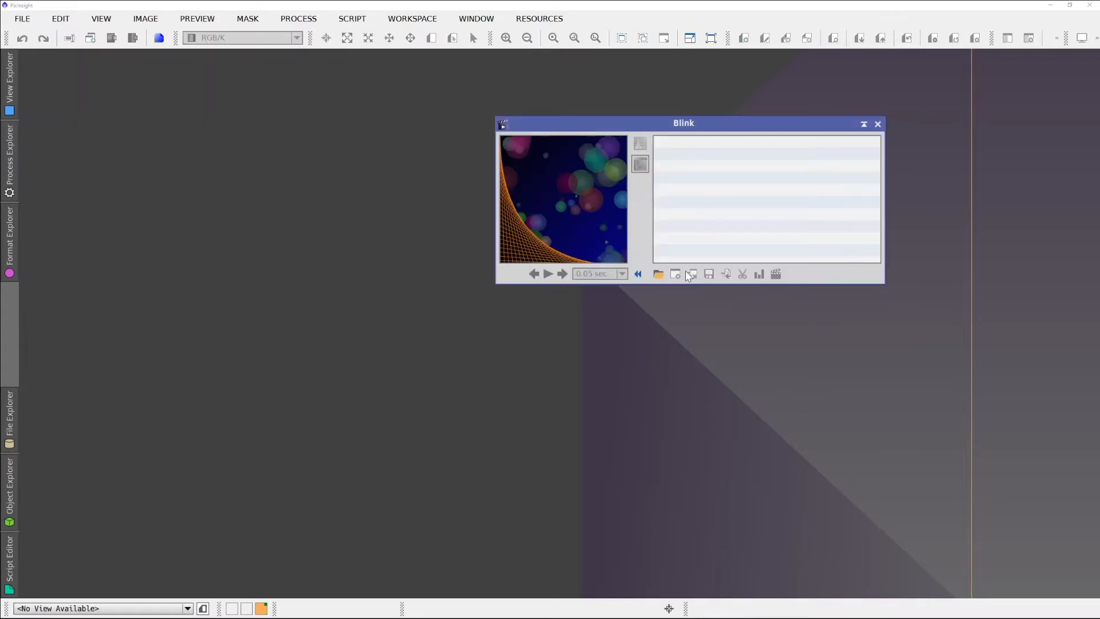
- Load all FITS frames from ngc7635\2021-09-16\Accepted into Blink and shift the BlinkScreen window slightly away from the workspace corner
{"action": "left_click", "coordinate": [658, 273]}
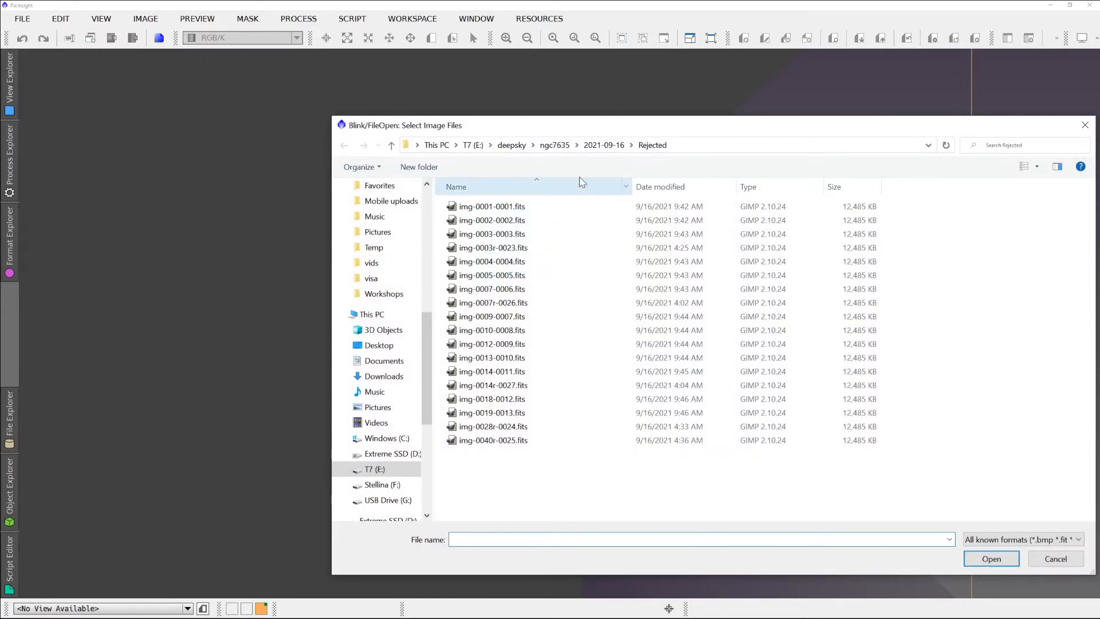
{"action": "left_click", "coordinate": [604, 145]}
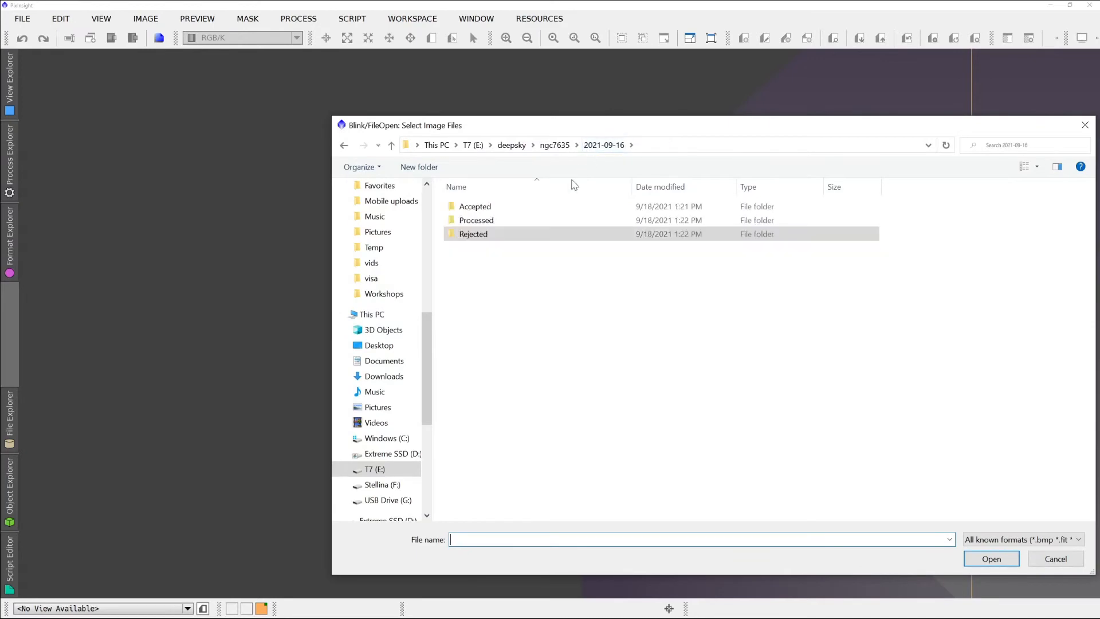
{"action": "double_click", "coordinate": [508, 207]}
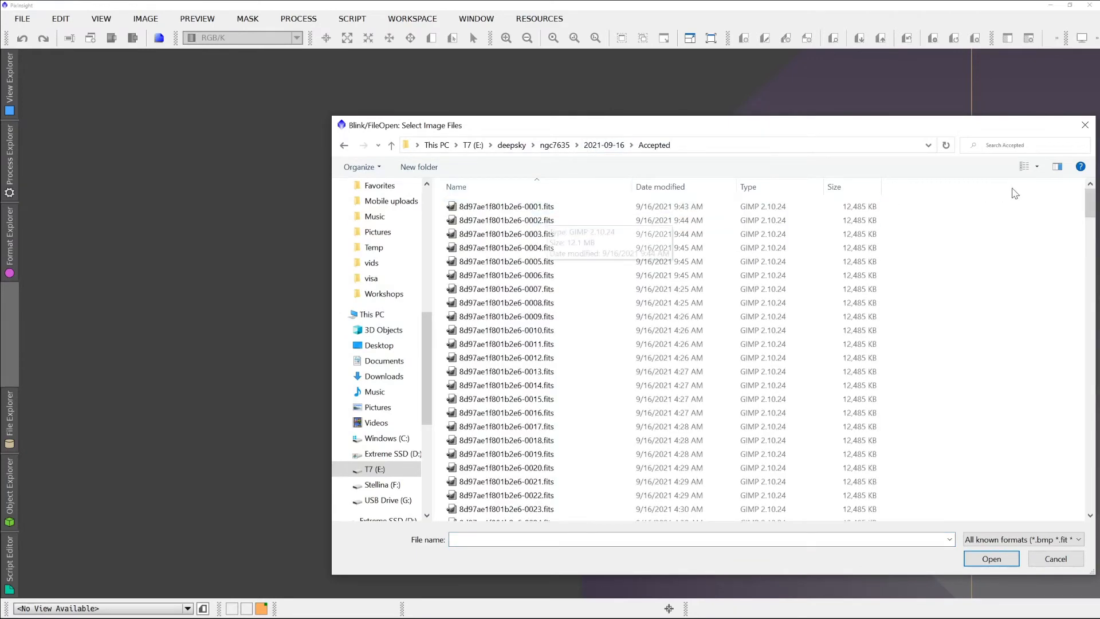
{"action": "left_click_drag", "start_coordinate": [1091, 208], "coordinate": [1059, 524]}
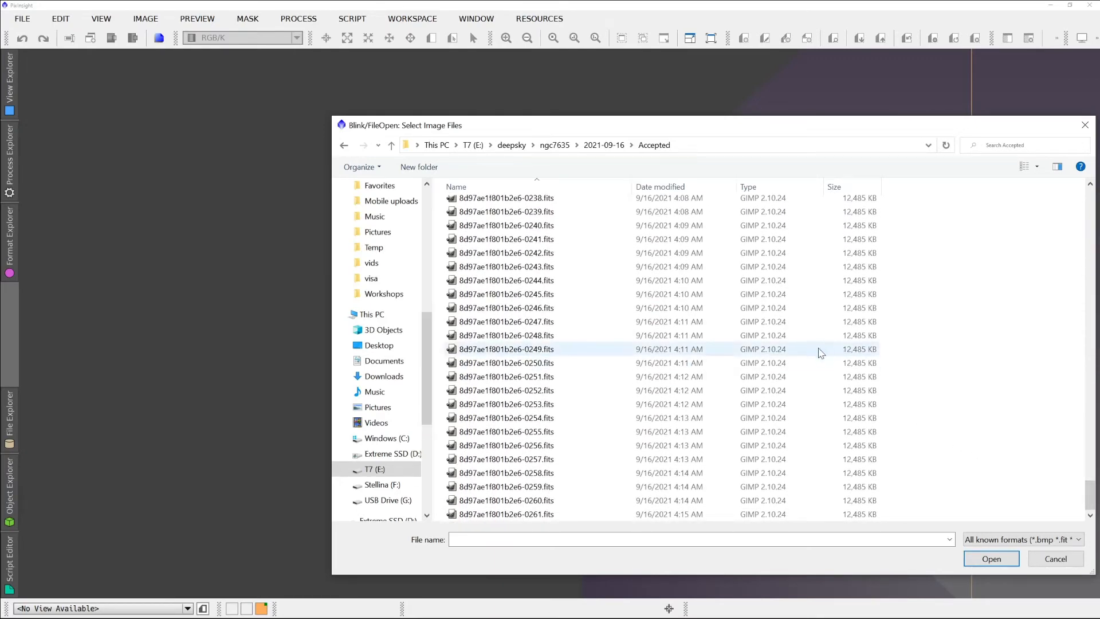
{"action": "left_click", "coordinate": [527, 200]}
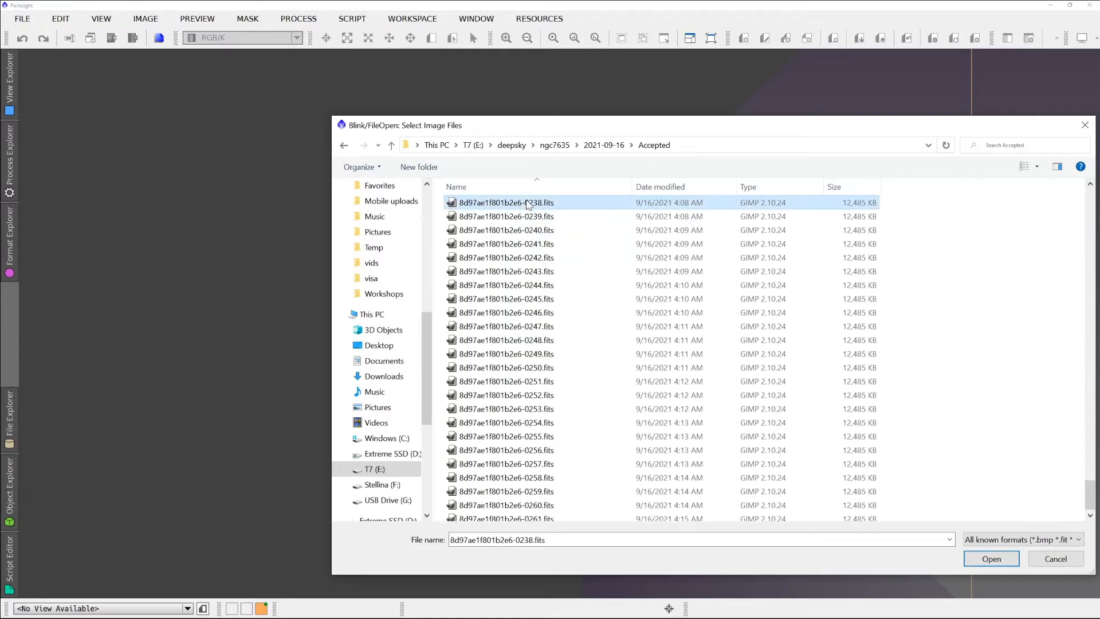
{"action": "key", "text": "ctrl+a"}
{"action": "key", "text": "Return"}
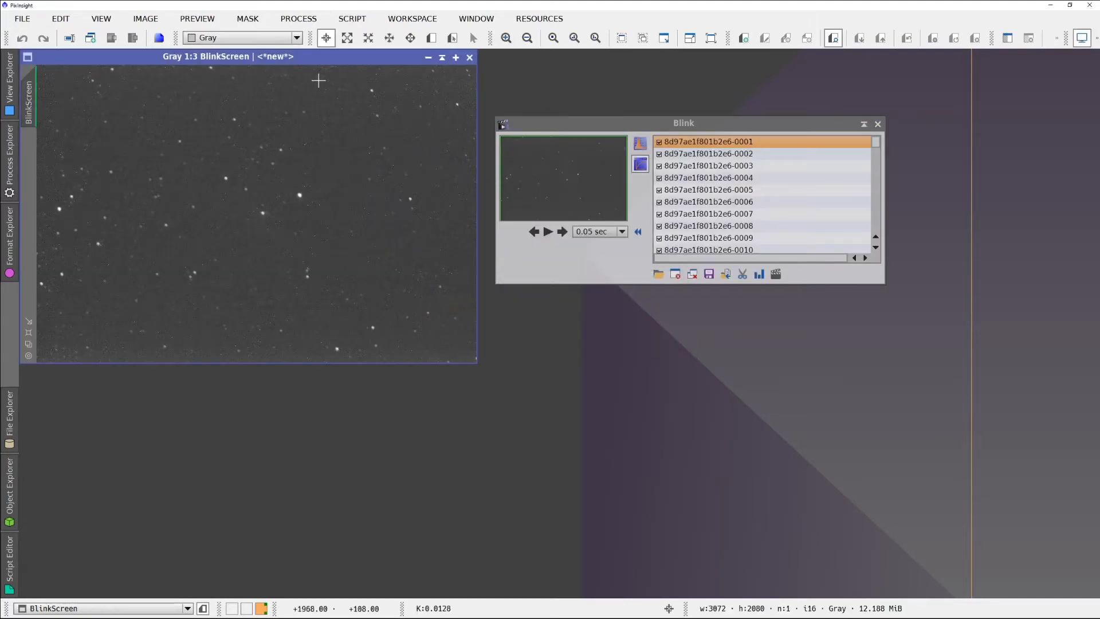
{"action": "left_click_drag", "start_coordinate": [289, 59], "coordinate": [314, 94]}
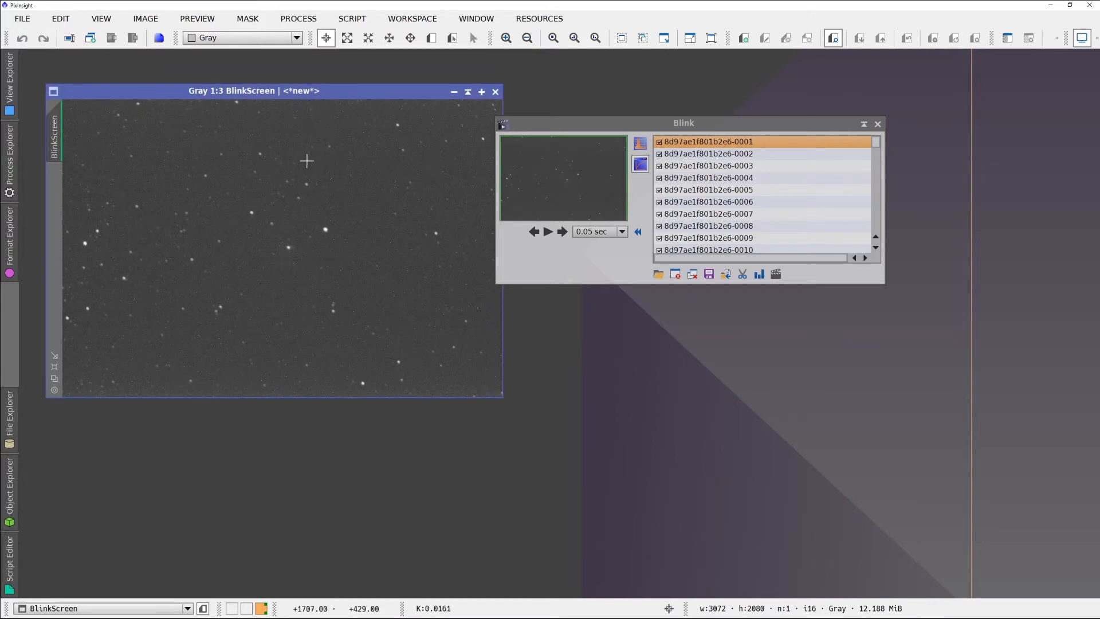
- Compare the first accepted frames and select 8d97ae1f801b2e6-0001 through 8d97ae1f801b2e6-0006 in Blink's image list
{"action": "left_click", "coordinate": [673, 145]}
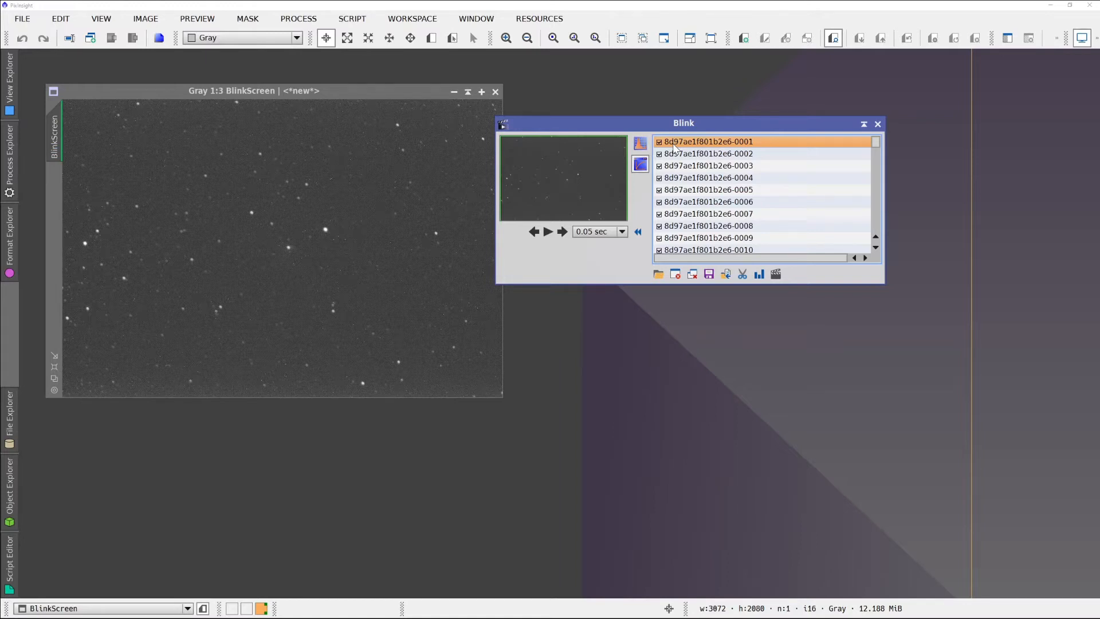
{"action": "key", "text": "shift+Down"}
{"action": "key", "text": "shift+Down"}
{"action": "key", "text": "shift+Down"}
{"action": "key", "text": "shift+Down"}
{"action": "key", "text": "shift+Down"}
{"action": "key", "text": "shift+Down"}
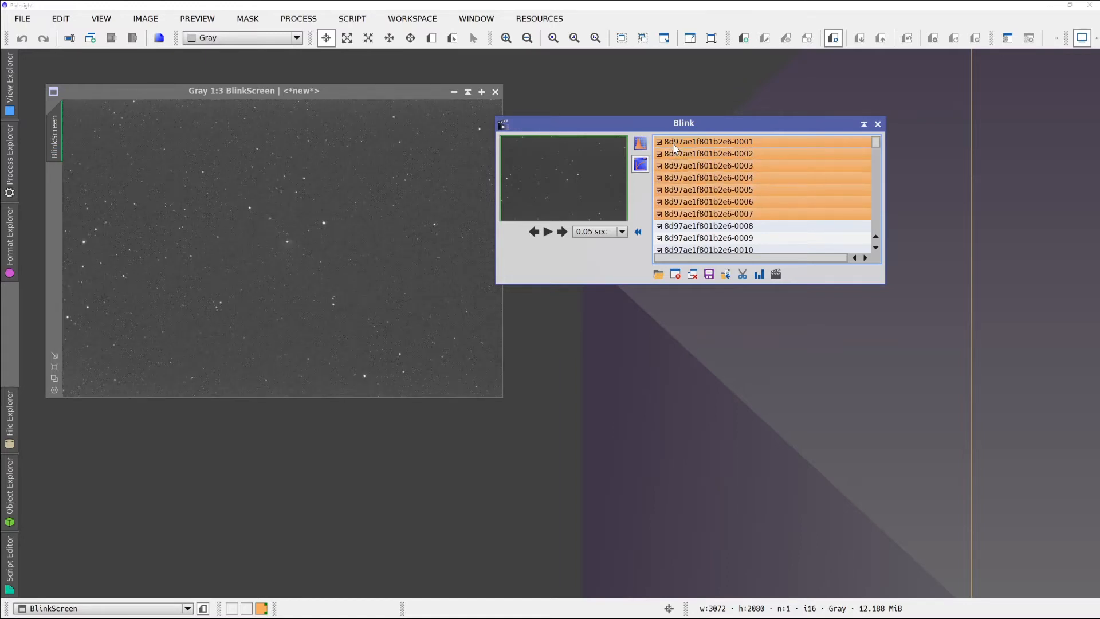
{"action": "key", "text": "shift+Down"}
{"action": "key", "text": "shift+Up"}
{"action": "key", "text": "shift+Up"}
{"action": "key", "text": "shift+Up"}
{"action": "key", "text": "shift+Down"}
{"action": "key", "text": "shift+Down"}
{"action": "key", "text": "shift+Up"}
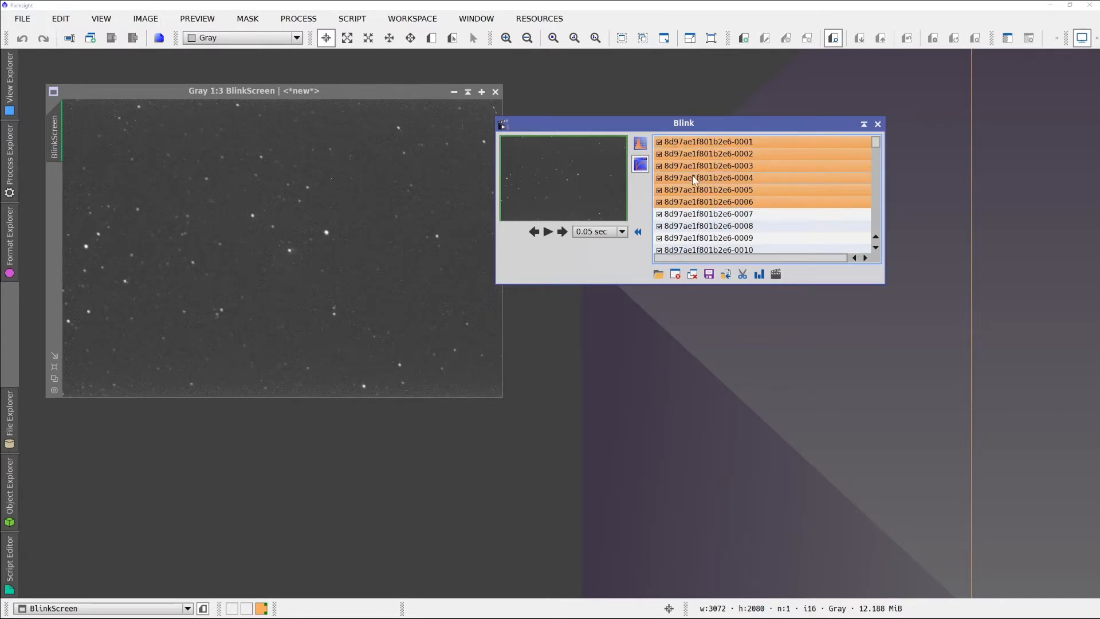
- Move the selected frames to E:\deepsky\ngc7635\2021-09-16\Rejected and close them in Blink
{"action": "left_click", "coordinate": [725, 274]}
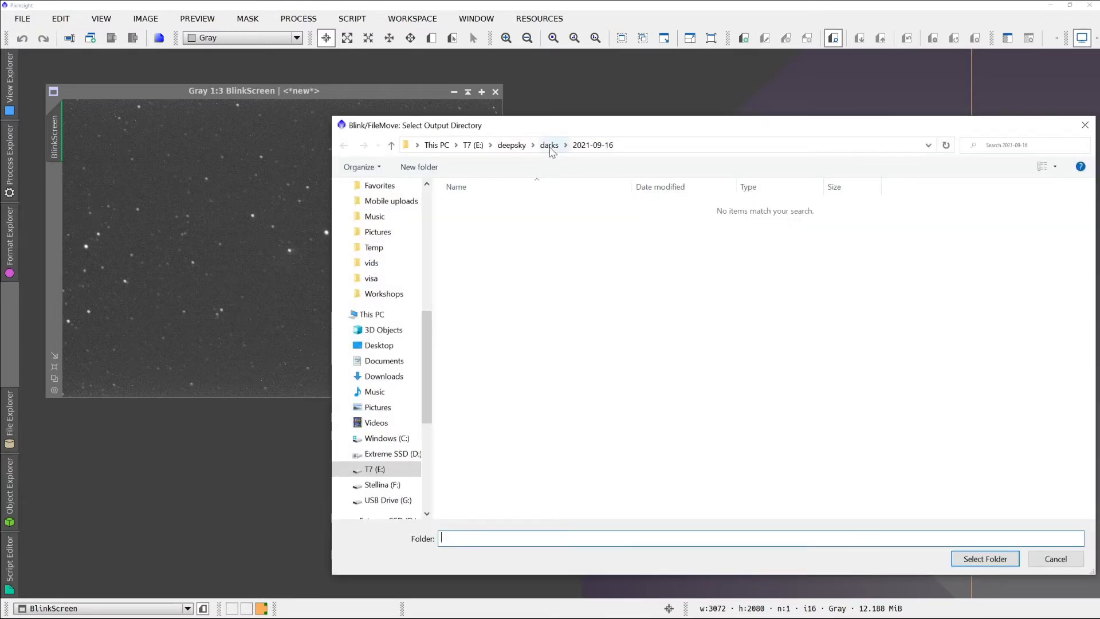
{"action": "left_click", "coordinate": [512, 145]}
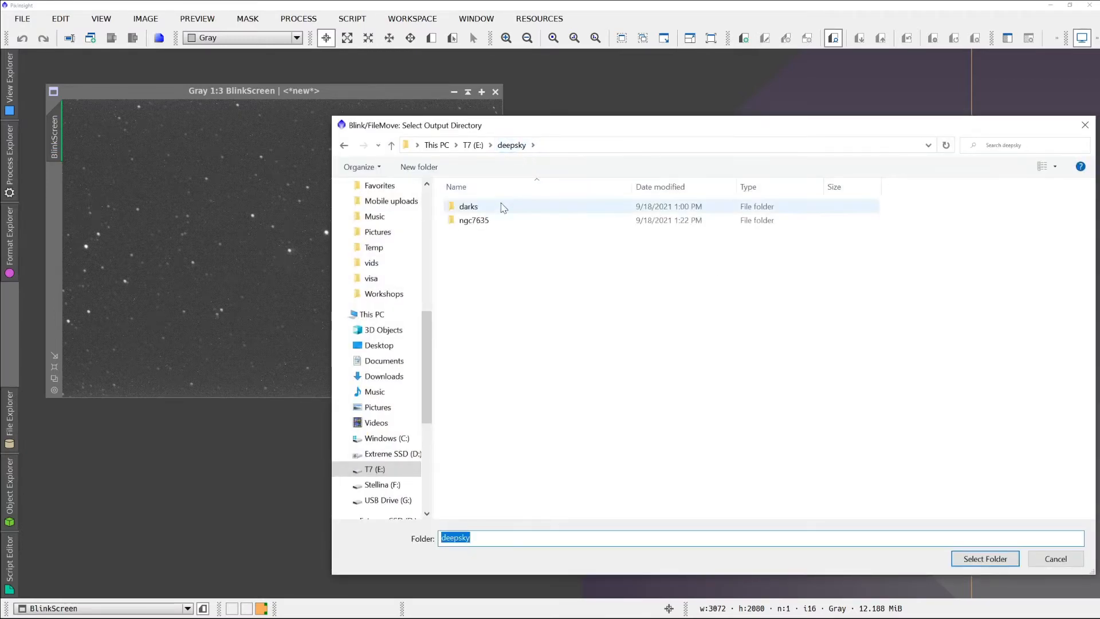
{"action": "double_click", "coordinate": [494, 221]}
{"action": "double_click", "coordinate": [495, 220]}
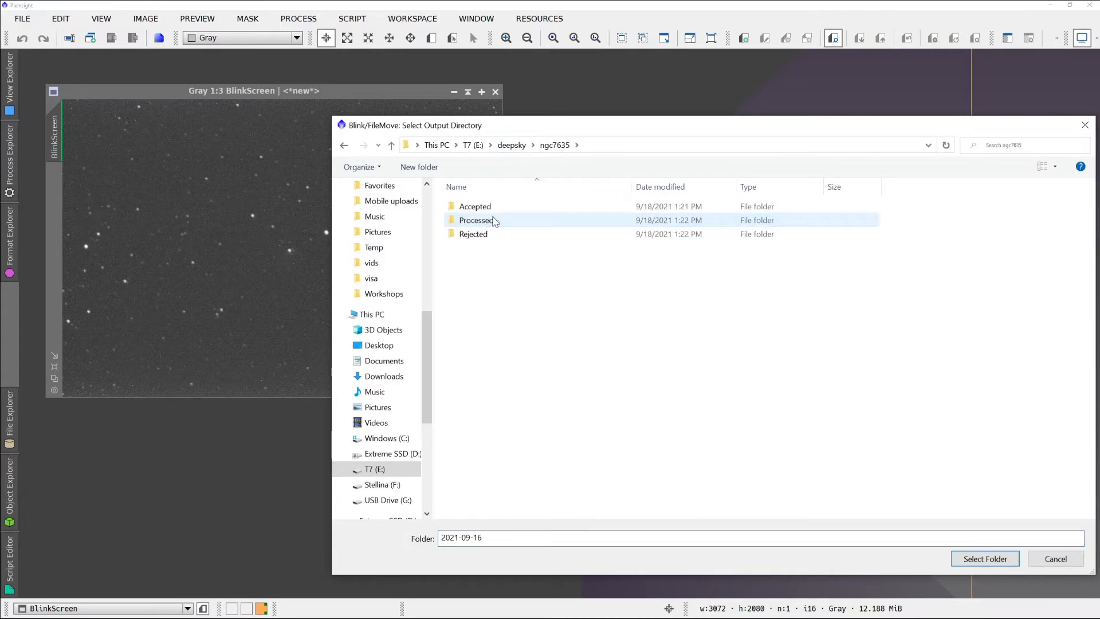
{"action": "double_click", "coordinate": [496, 234]}
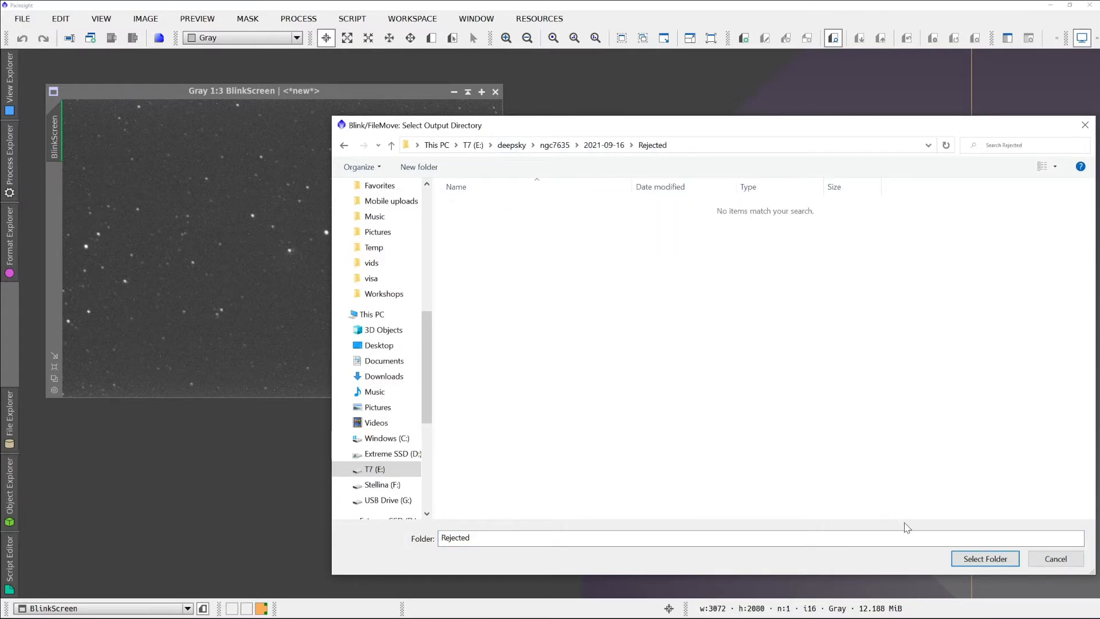
{"action": "left_click", "coordinate": [984, 559]}
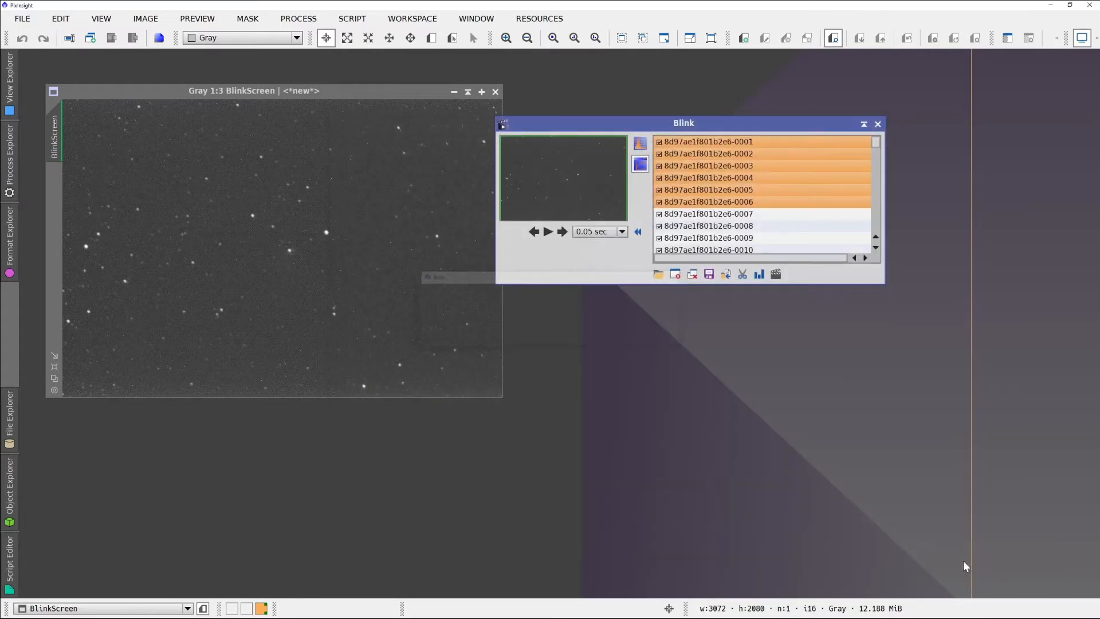
{"action": "left_click", "coordinate": [674, 275]}
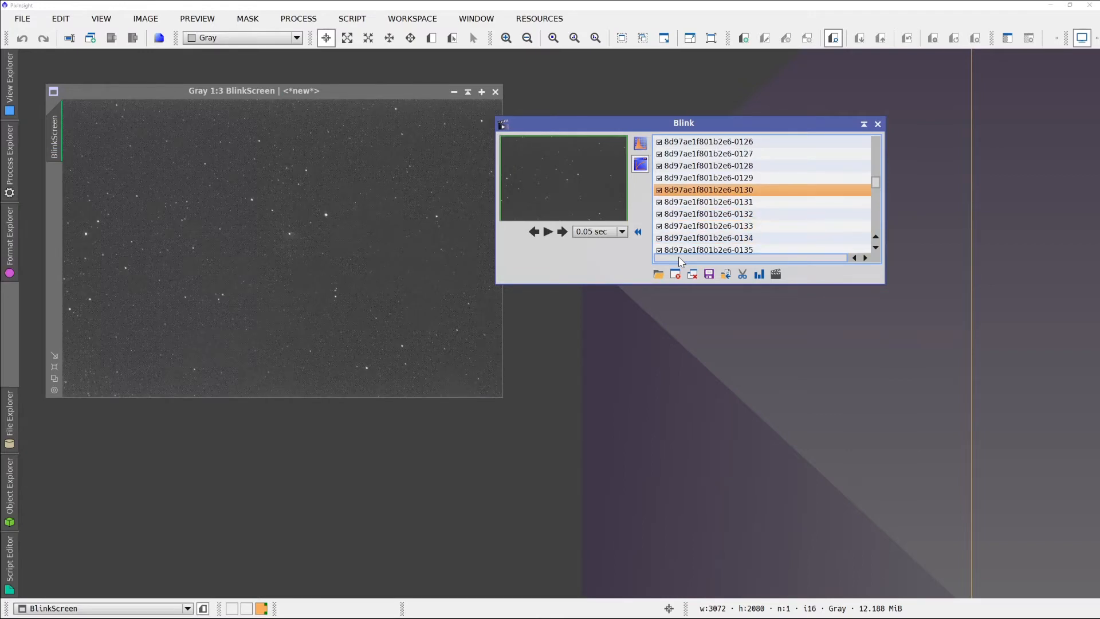
- Select frames 8d97ae1f801b2e6-0130 through 8d97ae1f801b2e6-0138, start and dismiss moving them to Rejected, and close them in Blink
{"action": "key", "text": "shift+Down"}
{"action": "key", "text": "shift+Down"}
{"action": "key", "text": "shift+Down"}
{"action": "key", "text": "shift+Down"}
{"action": "key", "text": "shift+Down"}
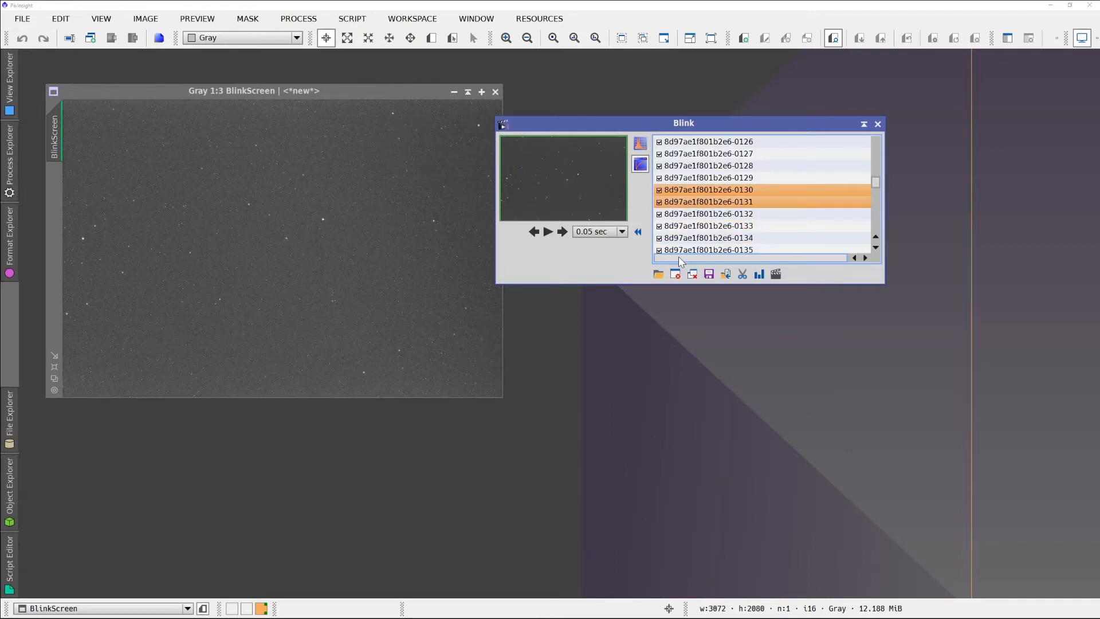
{"action": "key", "text": "shift+Down"}
{"action": "key", "text": "shift+Down"}
{"action": "key", "text": "shift+Down"}
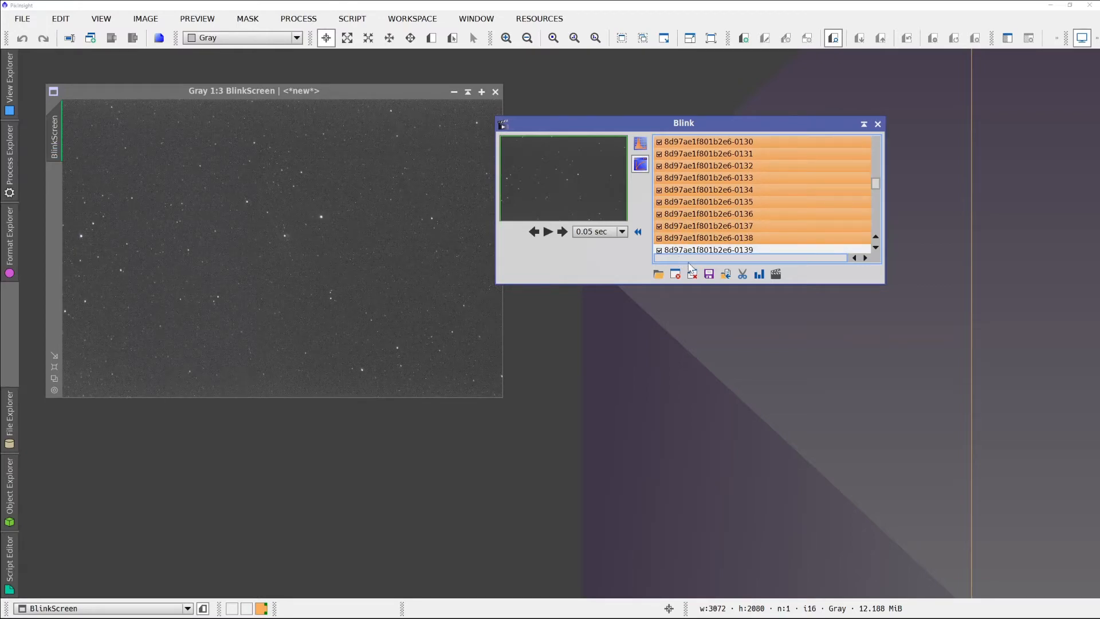
{"action": "left_click", "coordinate": [725, 274]}
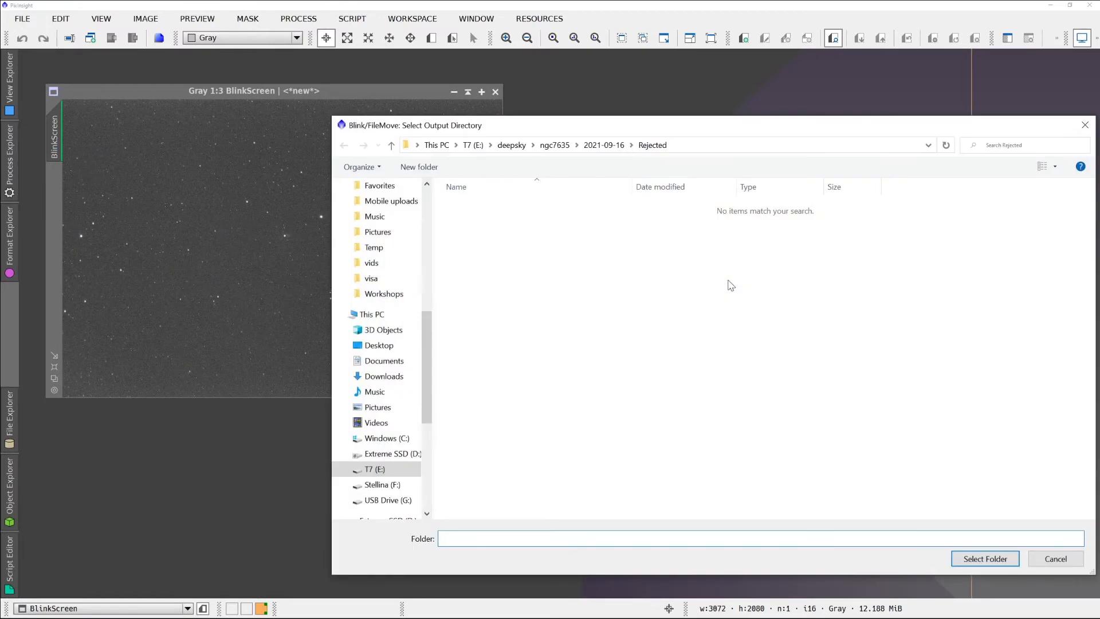
{"action": "key", "text": "Escape"}
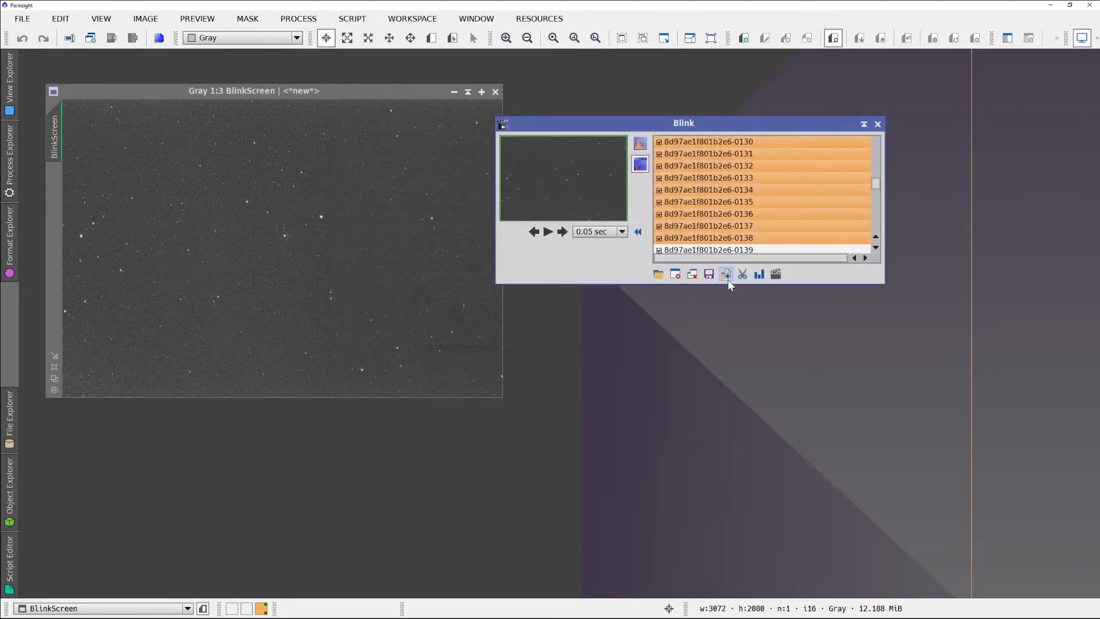
{"action": "left_click", "coordinate": [676, 276]}
- Step through the accepted frames following 8d97ae1f801b2e6-0129, going back over a few, to check them for star trailing or other defects
{"action": "key", "text": "Down"}
{"action": "key", "text": "Down"}
{"action": "key", "text": "Down"}
{"action": "key", "text": "Down"}
{"action": "key", "text": "Down"}
{"action": "key", "text": "Down"}
{"action": "key", "text": "Down"}
{"action": "key", "text": "Down"}
{"action": "key", "text": "Down"}
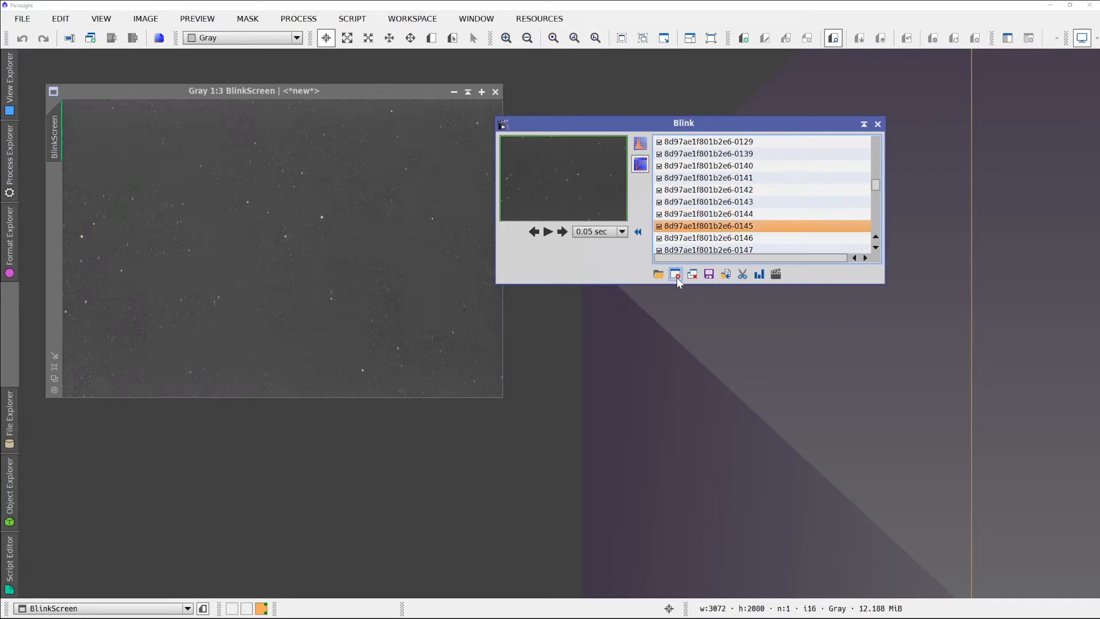
{"action": "key", "text": "Up"}
{"action": "key", "text": "Up"}
{"action": "key", "text": "Up"}
{"action": "key", "text": "Up"}
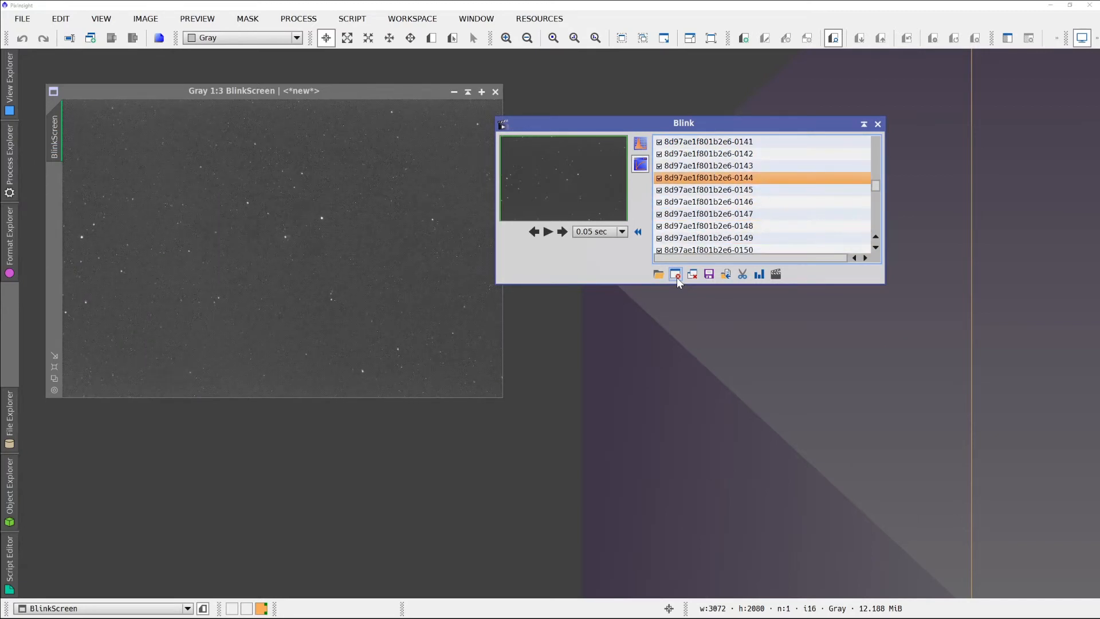
{"action": "key", "text": "Down"}
{"action": "key", "text": "Down"}
{"action": "key", "text": "Down"}
{"action": "key", "text": "Down"}
{"action": "key", "text": "Down"}
{"action": "key", "text": "Down"}
{"action": "key", "text": "Down"}
{"action": "key", "text": "Down"}
{"action": "key", "text": "Down"}
{"action": "key", "text": "Down"}
{"action": "key", "text": "Down"}
{"action": "key", "text": "Down"}
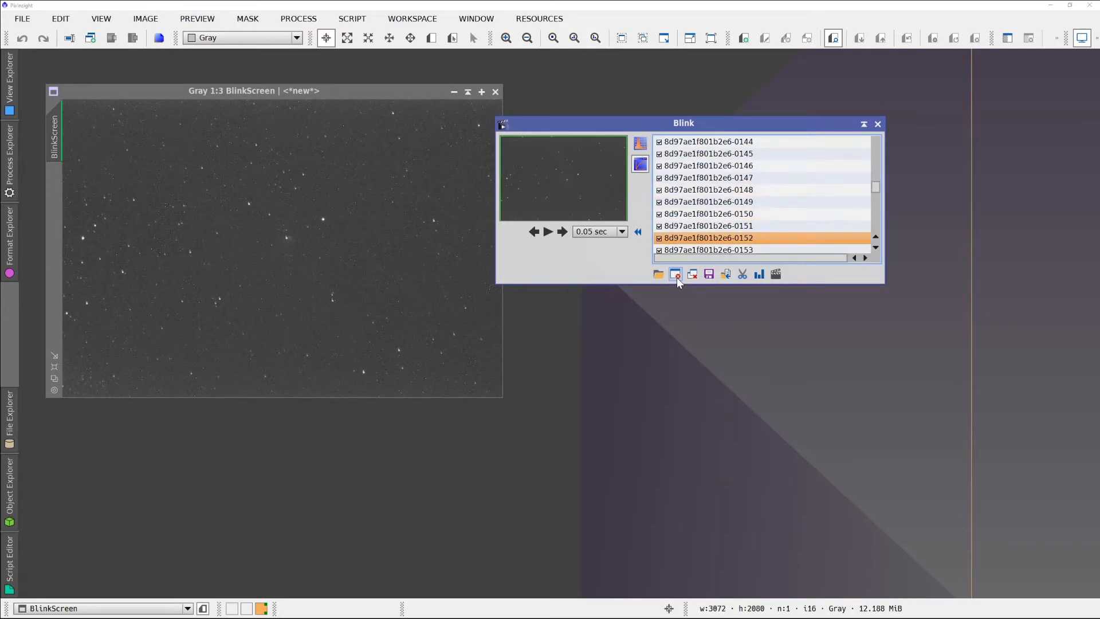
- Compare frame 8d97ae1f801b2e6-0151 with its neighbours, start and dismiss moving it, and close that frame in Blink
{"action": "key", "text": "Up"}
{"action": "key", "text": "Up"}
{"action": "key", "text": "Up"}
{"action": "key", "text": "Up"}
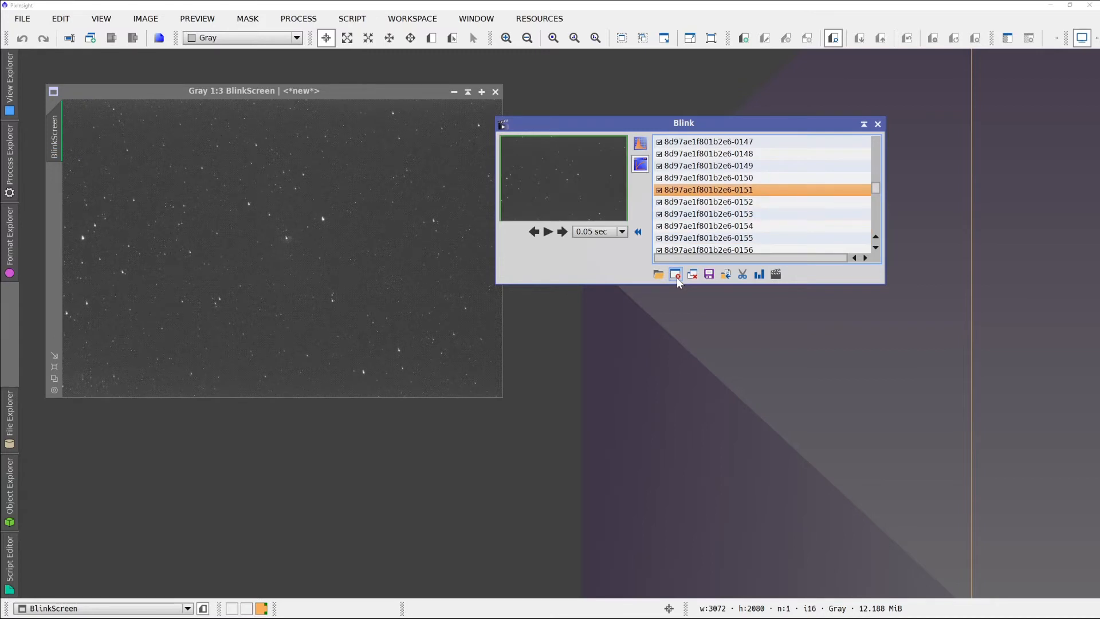
{"action": "key", "text": "Down"}
{"action": "key", "text": "Up"}
{"action": "key", "text": "Down"}
{"action": "key", "text": "Up"}
{"action": "key", "text": "Up"}
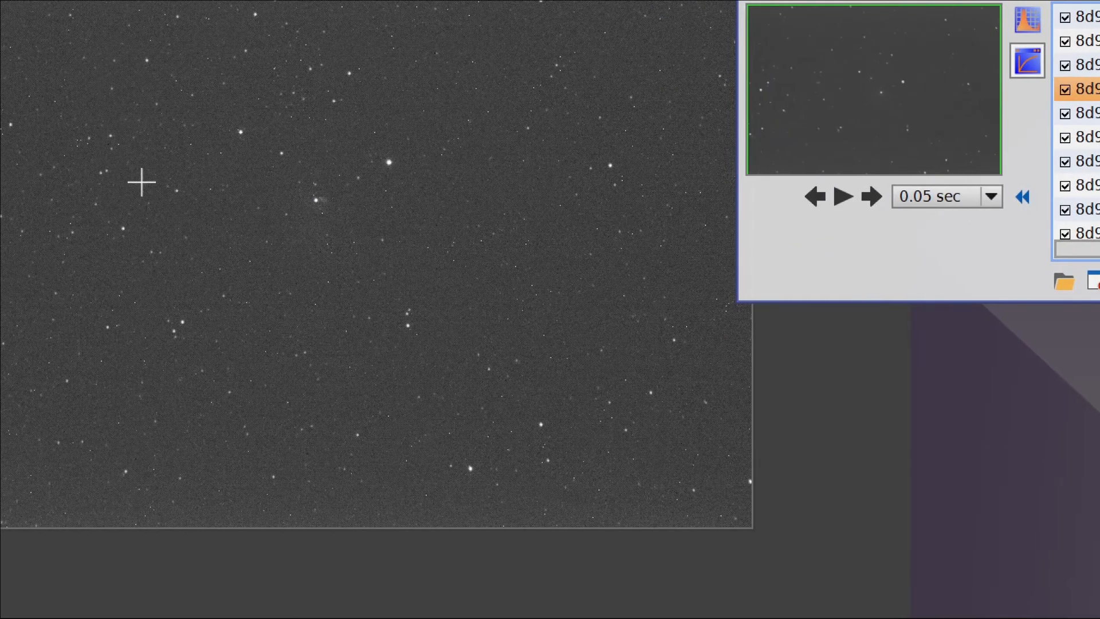
{"action": "key", "text": "Down"}
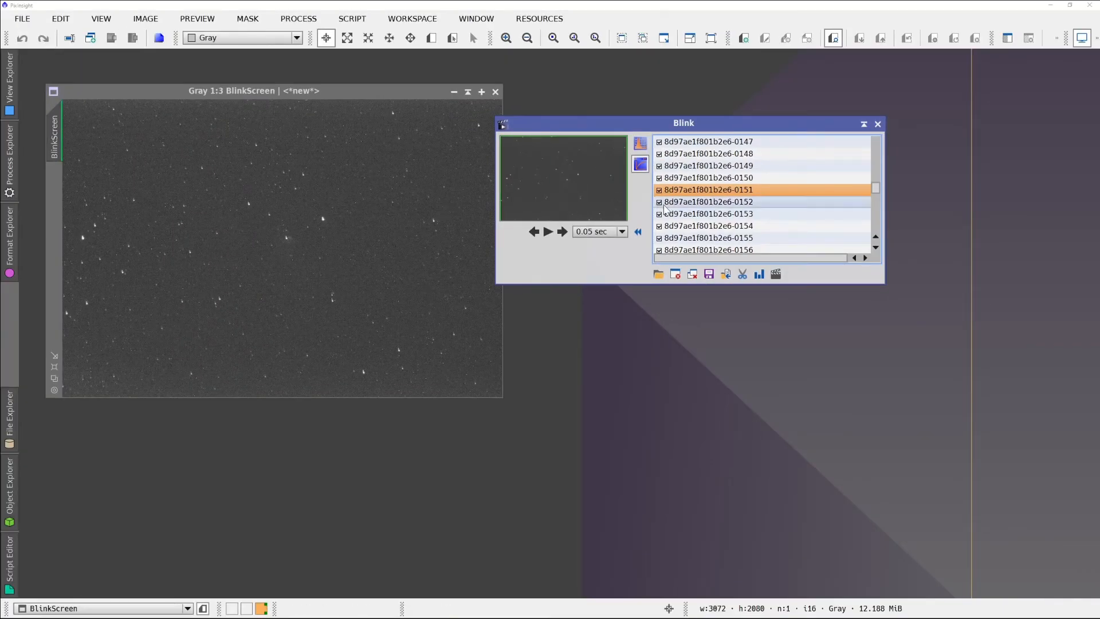
{"action": "left_click", "coordinate": [726, 273]}
{"action": "key", "text": "Escape"}
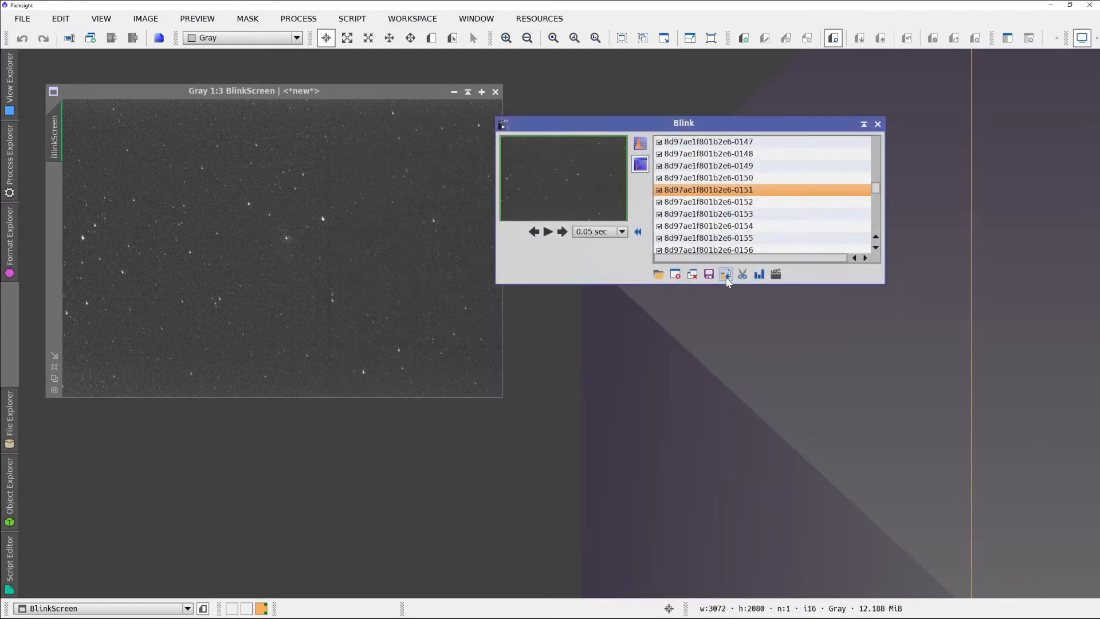
{"action": "left_click", "coordinate": [675, 274]}
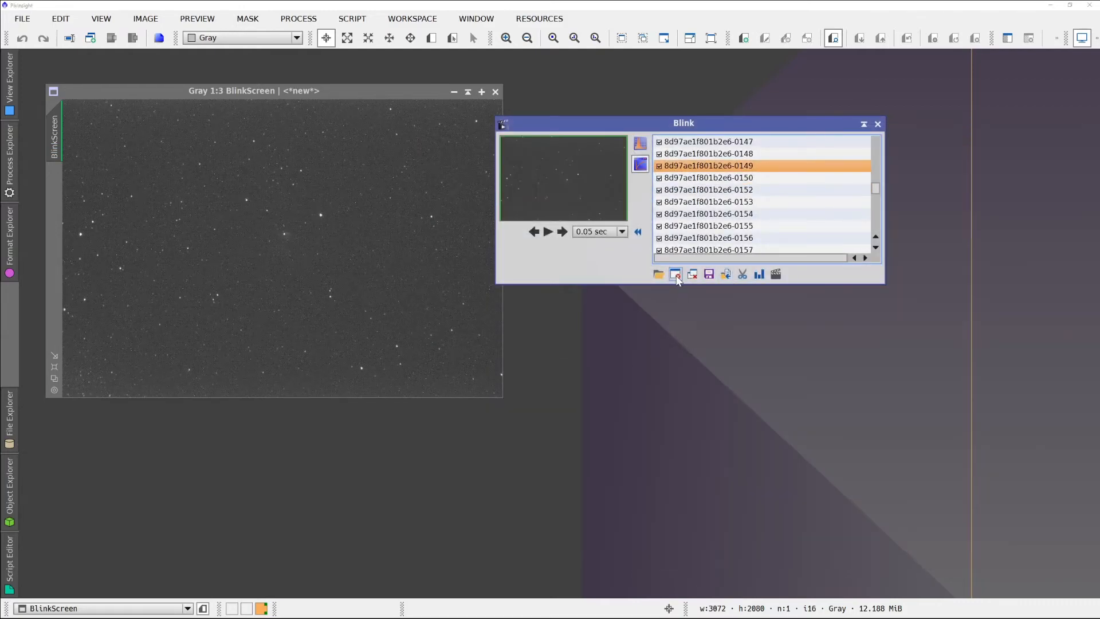
- Step through the accepted frames from 8d97ae1f801b2e6-0149 to 8d97ae1f801b2e6-0211 to look for further bad exposures
{"action": "key", "text": "Down"}
{"action": "key", "text": "Down"}
{"action": "key", "text": "Down"}
{"action": "key", "text": "Down"}
{"action": "key", "text": "Down"}
{"action": "key", "text": "Down"}
{"action": "key", "text": "Down"}
{"action": "key", "text": "Down"}
{"action": "key", "text": "Down"}
{"action": "key", "text": "Down"}
{"action": "key", "text": "Down"}
{"action": "key", "text": "Down"}
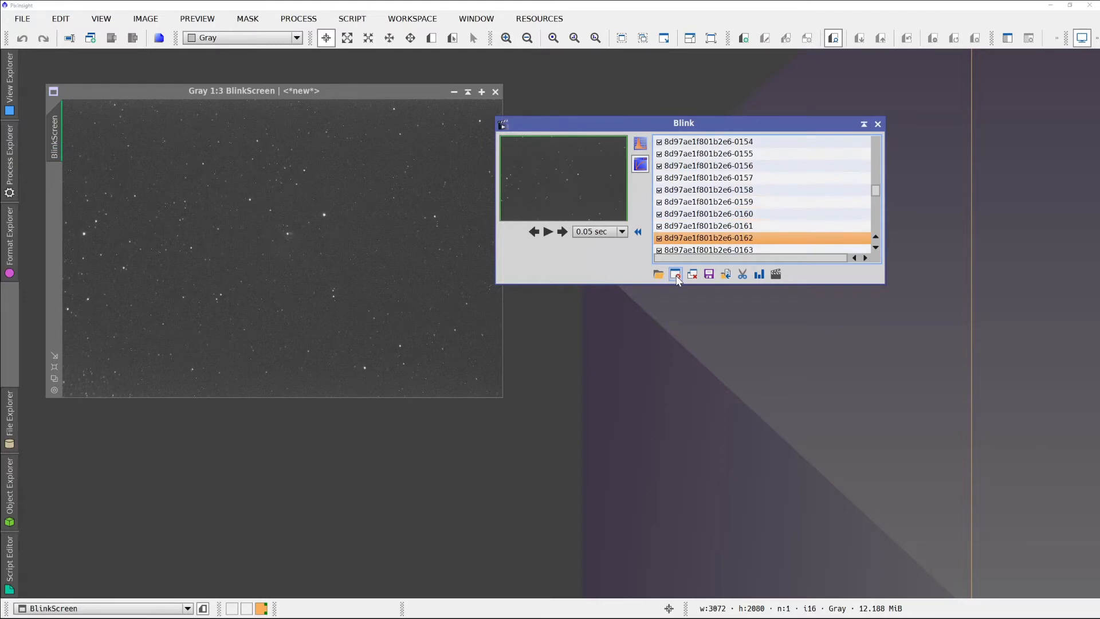
{"action": "key", "text": "Down"}
{"action": "key", "text": "Down"}
{"action": "key", "text": "Down"}
{"action": "key", "text": "Down"}
{"action": "key", "text": "Down"}
{"action": "key", "text": "Down"}
{"action": "key", "text": "Down"}
{"action": "key", "text": "Down"}
{"action": "key", "text": "Down"}
{"action": "key", "text": "Down"}
{"action": "key", "text": "Down"}
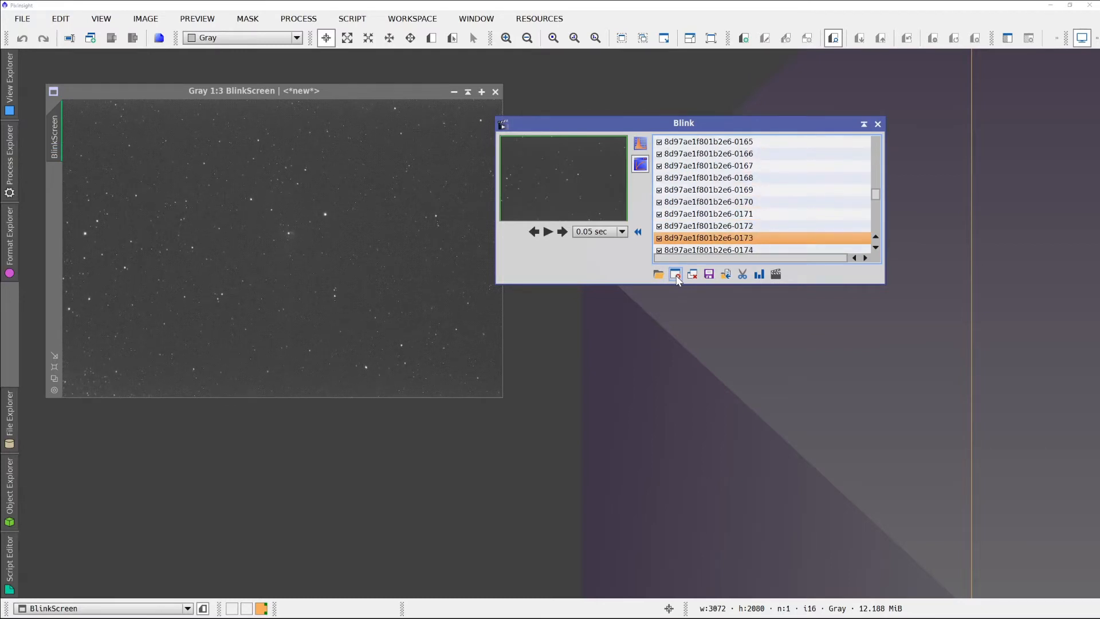
{"action": "key", "text": "Down"}
{"action": "key", "text": "Down"}
{"action": "key", "text": "Down"}
{"action": "key", "text": "Down"}
{"action": "key", "text": "Down"}
{"action": "key", "text": "Down"}
{"action": "key", "text": "Down"}
{"action": "key", "text": "Down"}
{"action": "key", "text": "Down"}
{"action": "key", "text": "Down"}
{"action": "key", "text": "Down"}
{"action": "key", "text": "Down"}
{"action": "key", "text": "Down"}
{"action": "key", "text": "Down"}
{"action": "key", "text": "Down"}
{"action": "key", "text": "Down"}
{"action": "key", "text": "Down"}
{"action": "key", "text": "Down"}
{"action": "key", "text": "Down"}
{"action": "key", "text": "Down"}
{"action": "key", "text": "Down"}
{"action": "key", "text": "Down"}
{"action": "key", "text": "Down"}
{"action": "key", "text": "Down"}
{"action": "key", "text": "Down"}
{"action": "key", "text": "Down"}
{"action": "key", "text": "Down"}
{"action": "key", "text": "Down"}
{"action": "key", "text": "Down"}
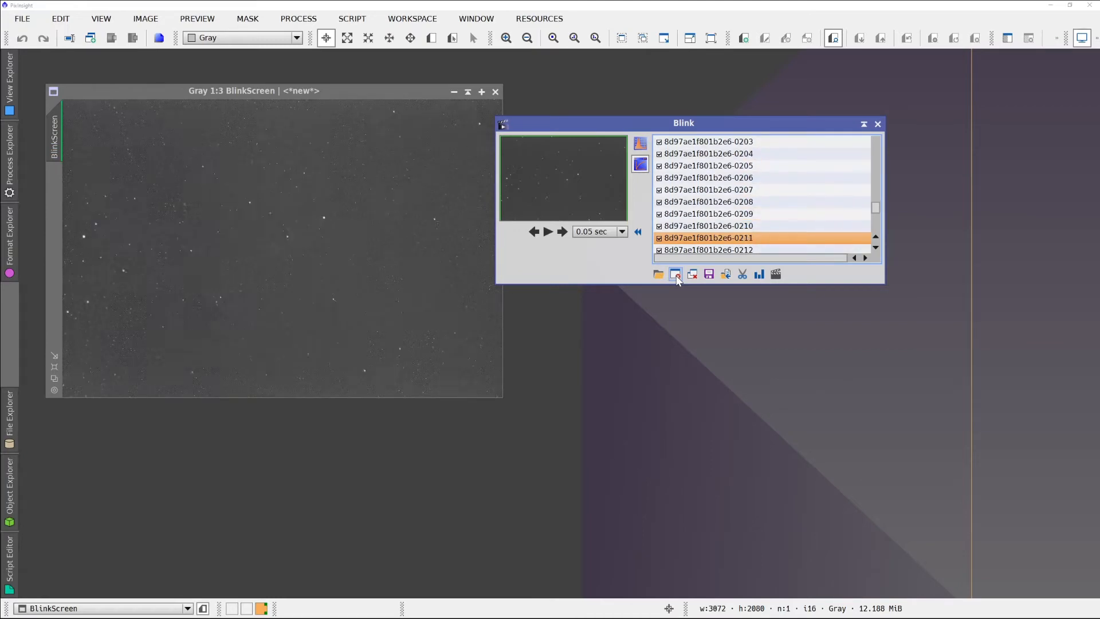
- Step through the remaining accepted frames from 8d97ae1f801b2e6-0211 to 8d97ae1f801b2e6-0261 to check for bad exposures
{"action": "key", "text": "Down"}
{"action": "key", "text": "Down"}
{"action": "key", "text": "Down"}
{"action": "key", "text": "Down"}
{"action": "key", "text": "Down"}
{"action": "key", "text": "Down"}
{"action": "key", "text": "Down"}
{"action": "key", "text": "Down"}
{"action": "key", "text": "Down"}
{"action": "key", "text": "Down"}
{"action": "key", "text": "Down"}
{"action": "key", "text": "Down"}
{"action": "key", "text": "Down"}
{"action": "key", "text": "Down"}
{"action": "key", "text": "Down"}
{"action": "key", "text": "Down"}
{"action": "key", "text": "Down"}
{"action": "key", "text": "Down"}
{"action": "key", "text": "Down"}
{"action": "key", "text": "Down"}
{"action": "key", "text": "Down"}
{"action": "key", "text": "Down"}
{"action": "key", "text": "Down"}
{"action": "key", "text": "Down"}
{"action": "key", "text": "Down"}
{"action": "key", "text": "Down"}
{"action": "key", "text": "Down"}
{"action": "key", "text": "Down"}
{"action": "key", "text": "Down"}
{"action": "key", "text": "Down"}
{"action": "key", "text": "Down"}
{"action": "key", "text": "Down"}
{"action": "key", "text": "Down"}
{"action": "key", "text": "Down"}
{"action": "key", "text": "Down"}
{"action": "key", "text": "Down"}
{"action": "key", "text": "Down"}
{"action": "key", "text": "Down"}
{"action": "key", "text": "Down"}
{"action": "key", "text": "Down"}
{"action": "key", "text": "Down"}
{"action": "key", "text": "Down"}
{"action": "key", "text": "Down"}
{"action": "key", "text": "Down"}
{"action": "key", "text": "Down"}
{"action": "key", "text": "Down"}
{"action": "key", "text": "Down"}
{"action": "key", "text": "Down"}
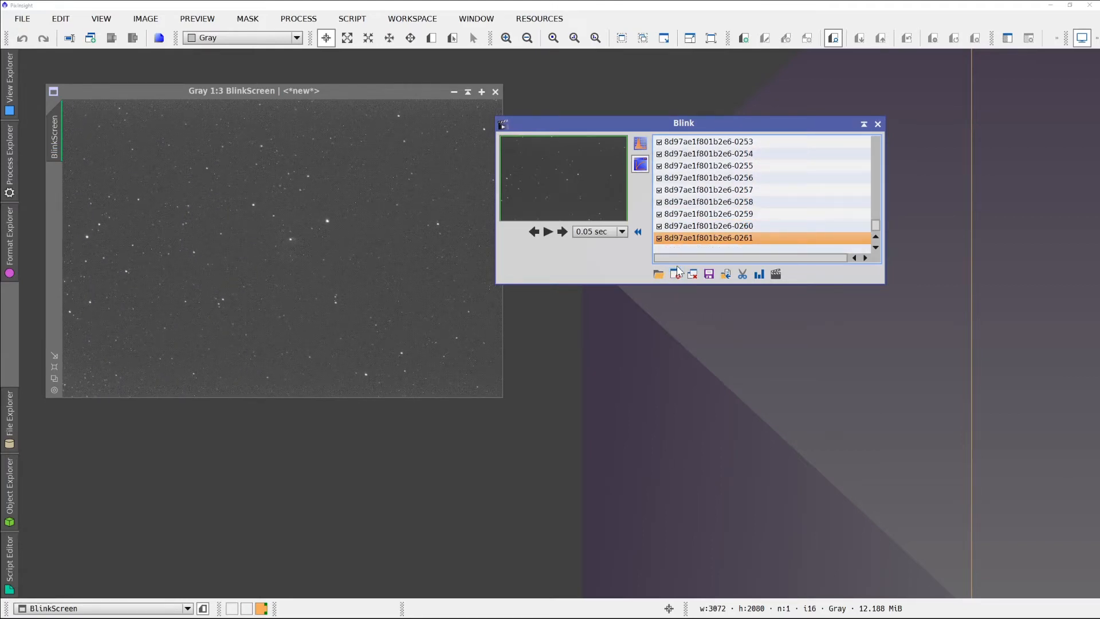
- Close the Blink process window
{"action": "right_click", "coordinate": [844, 120]}
{"action": "left_click", "coordinate": [819, 120]}
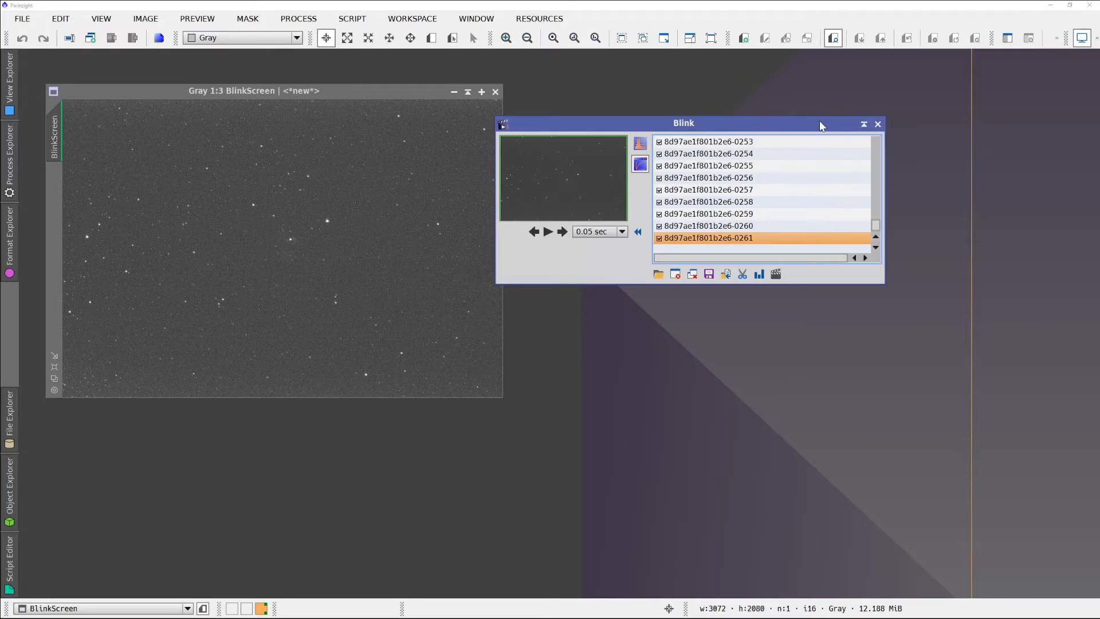
{"action": "left_click", "coordinate": [877, 124]}
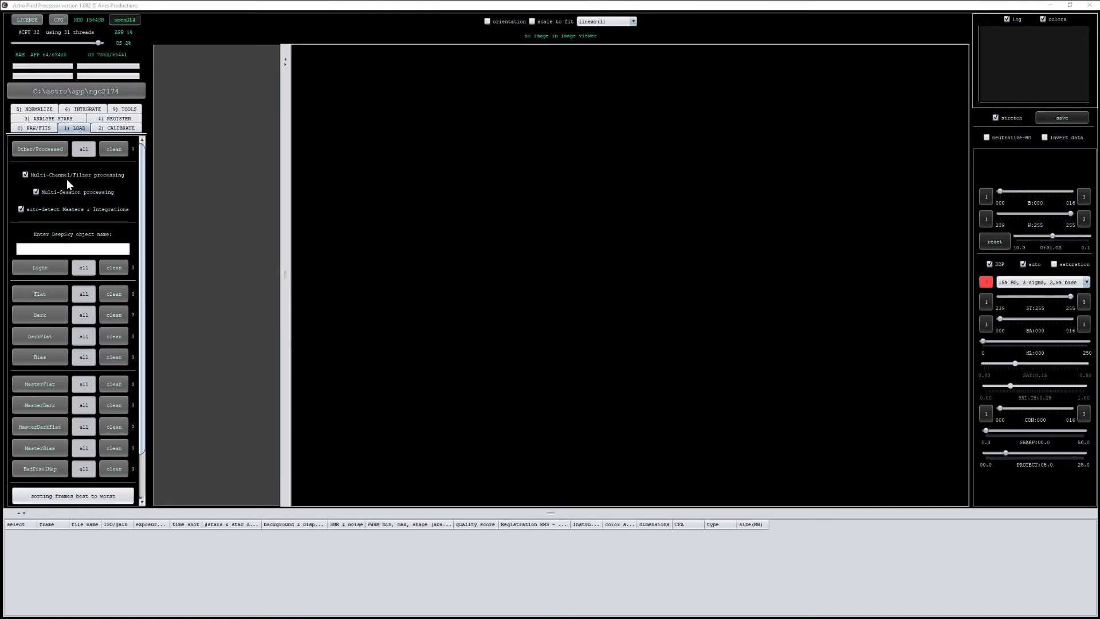
- In Astro Pixel Processor, disable Multi-Channel/Filter processing and auto-detect Masters & Integrations, and set the deep-sky object name to ngc2174
{"action": "mouse_move", "coordinate": [59, 181]}
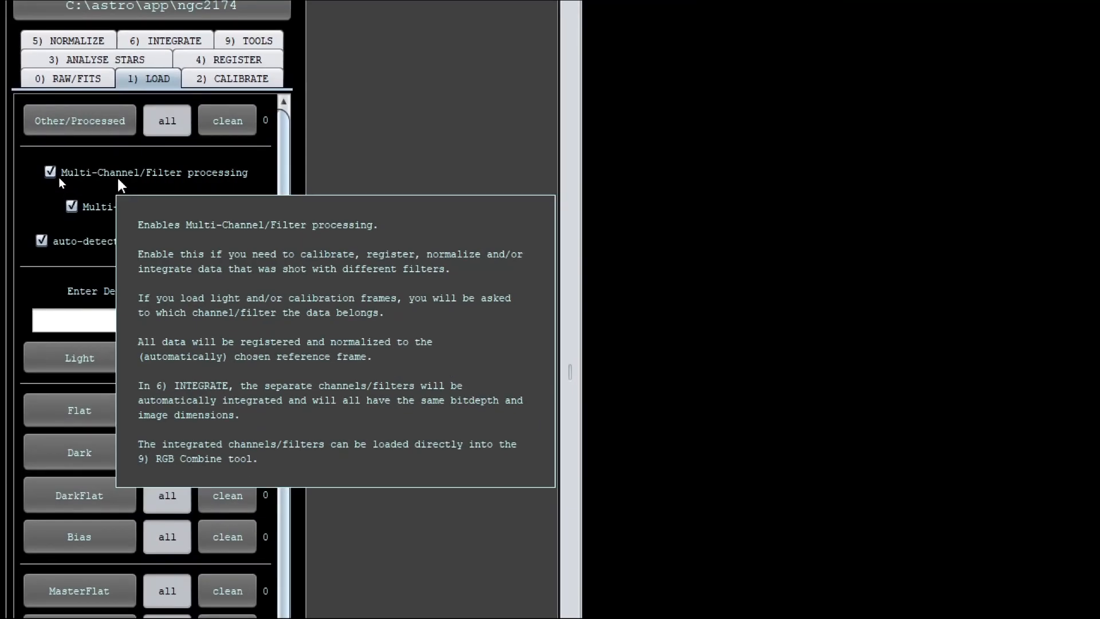
{"action": "left_click", "coordinate": [52, 174]}
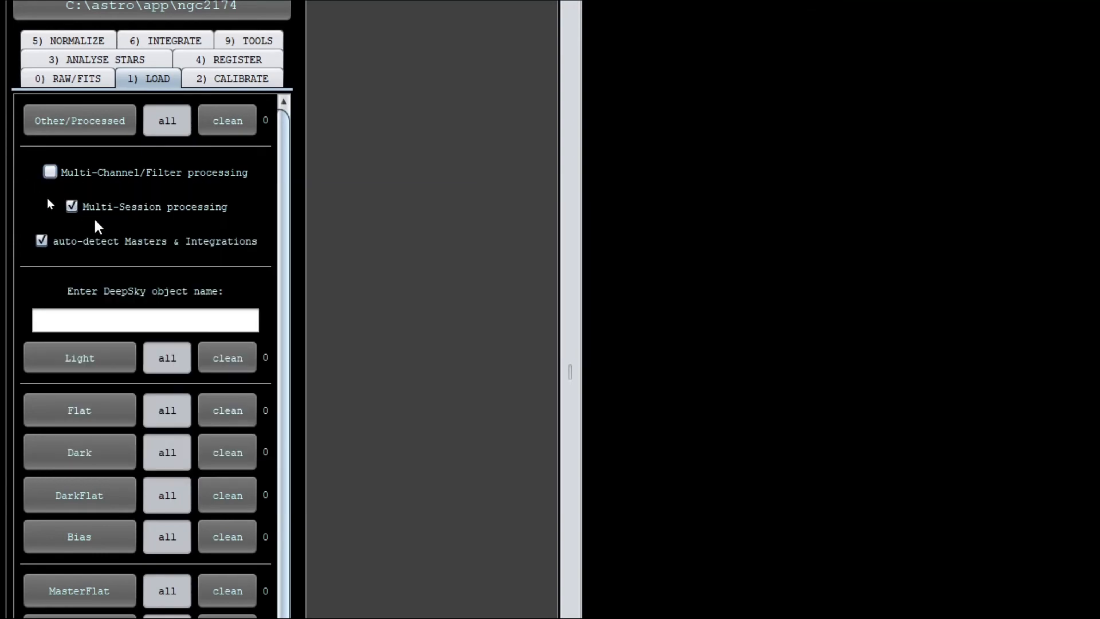
{"action": "left_click", "coordinate": [42, 241]}
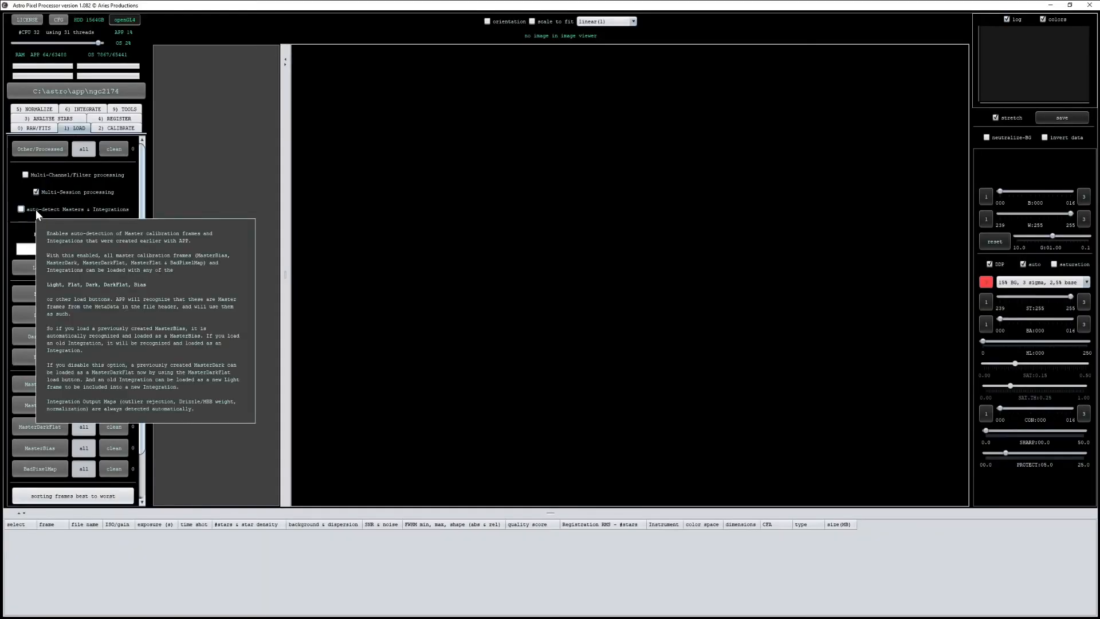
{"action": "left_click", "coordinate": [70, 250]}
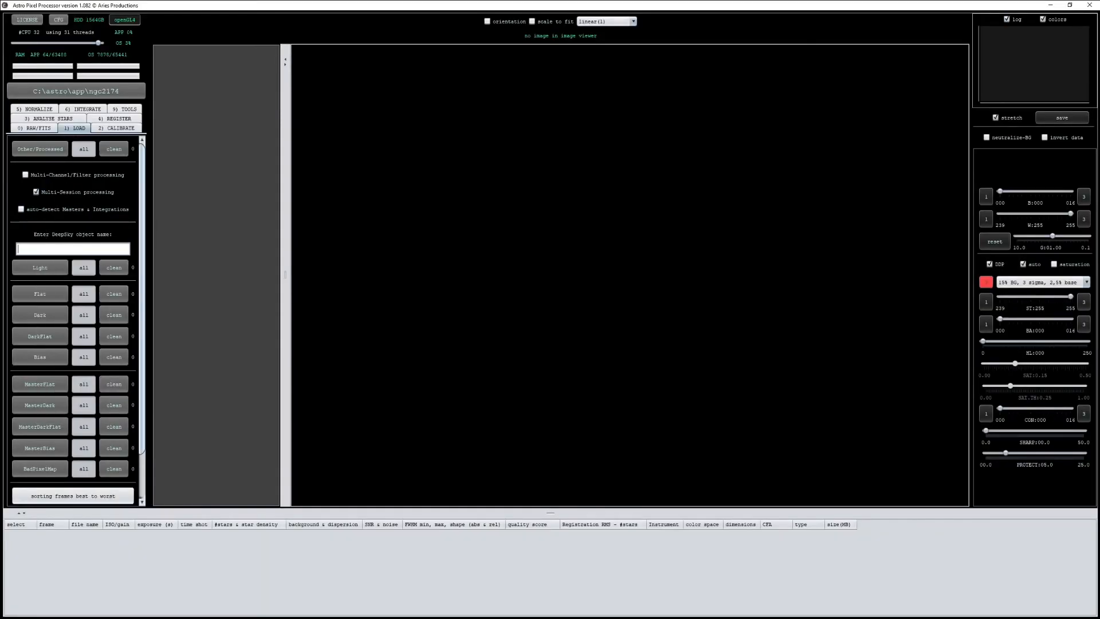
{"action": "type", "text": "ngc2174"}
- Start adding light frames and browse to the folder astro\raw\ngc2174\2021-08-29\Accepted on the Extreme SSD (D:)
{"action": "left_click", "coordinate": [43, 267]}
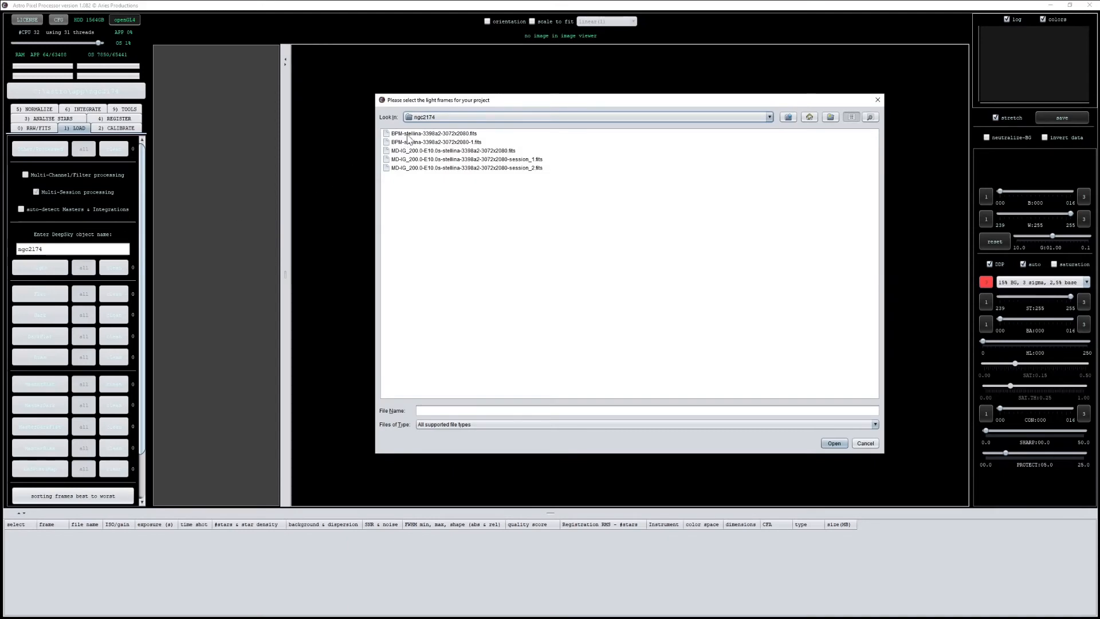
{"action": "left_click", "coordinate": [427, 117]}
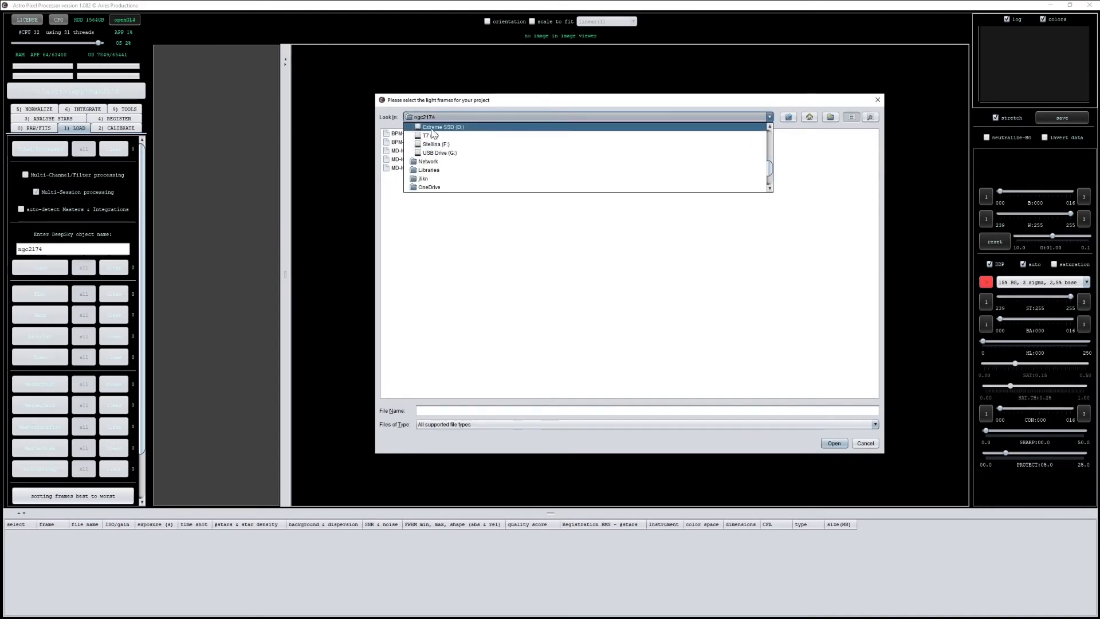
{"action": "left_click", "coordinate": [432, 128]}
{"action": "left_click", "coordinate": [399, 135]}
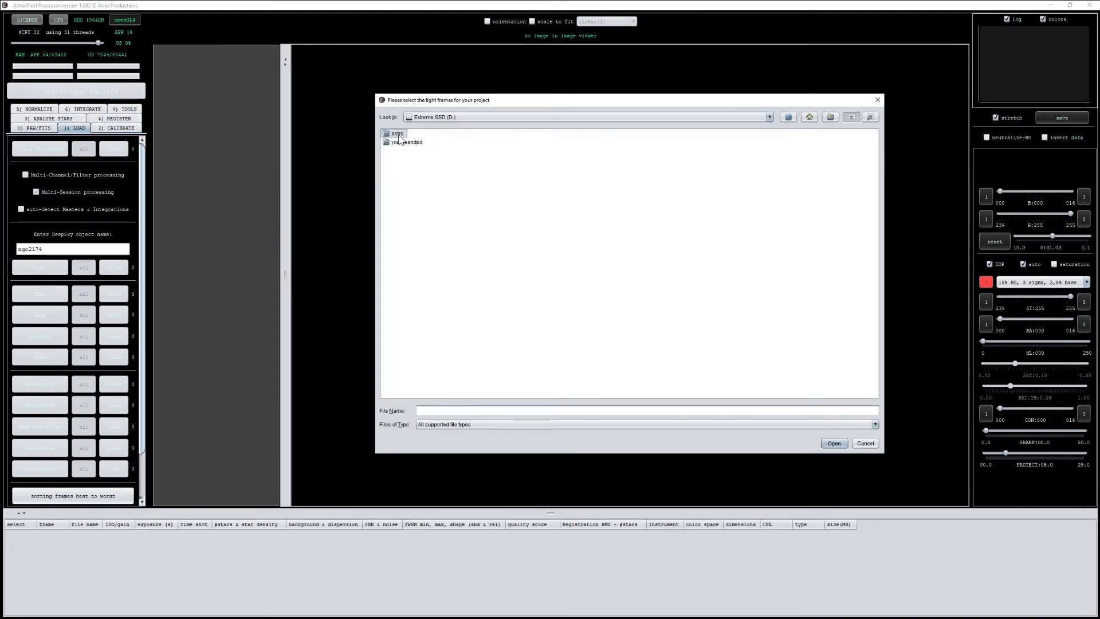
{"action": "double_click", "coordinate": [399, 137]}
{"action": "double_click", "coordinate": [401, 142]}
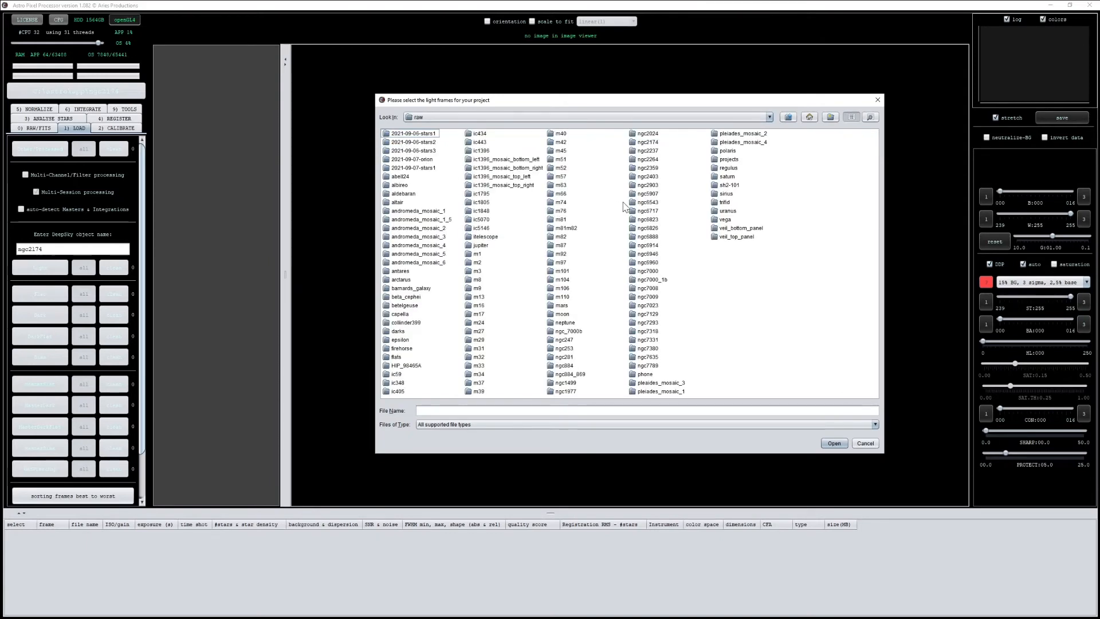
{"action": "left_click", "coordinate": [648, 142]}
{"action": "left_click", "coordinate": [648, 142]}
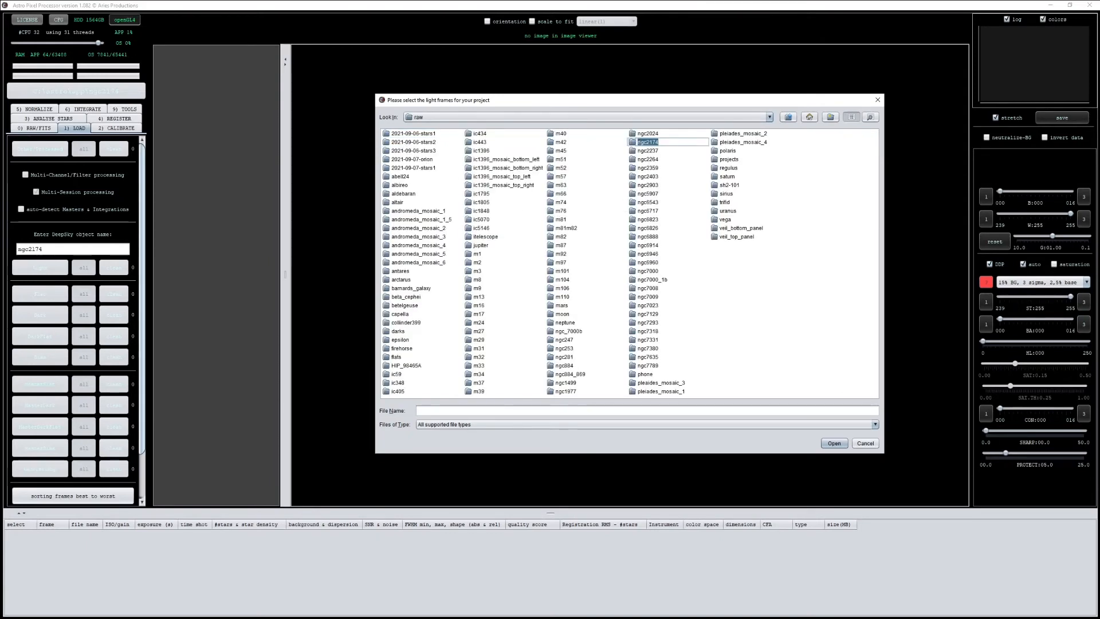
{"action": "double_click", "coordinate": [642, 142]}
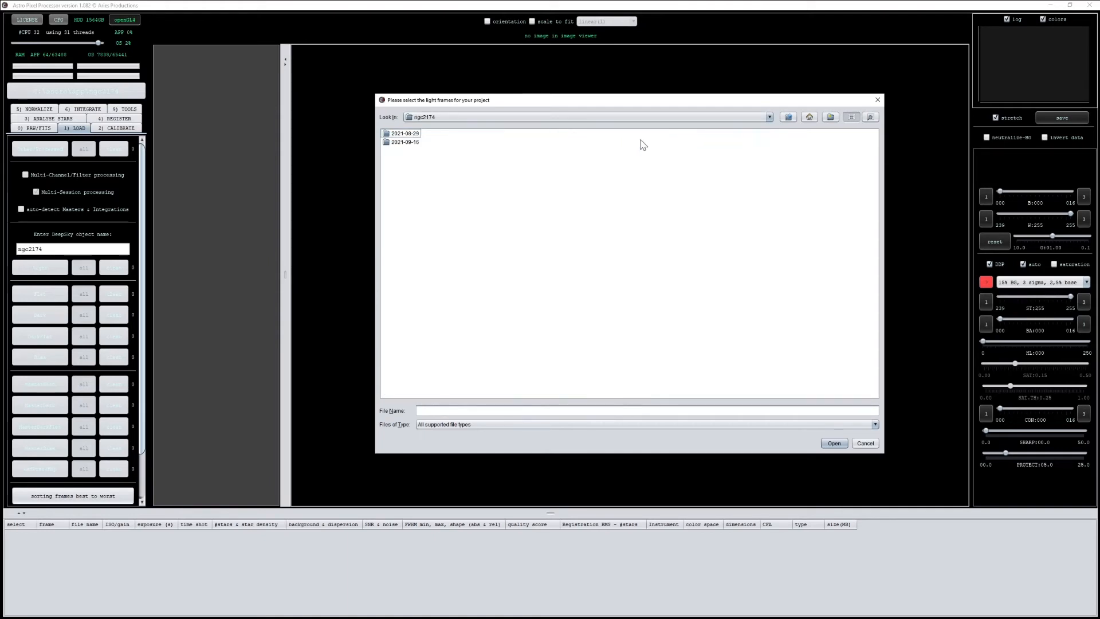
{"action": "double_click", "coordinate": [404, 135]}
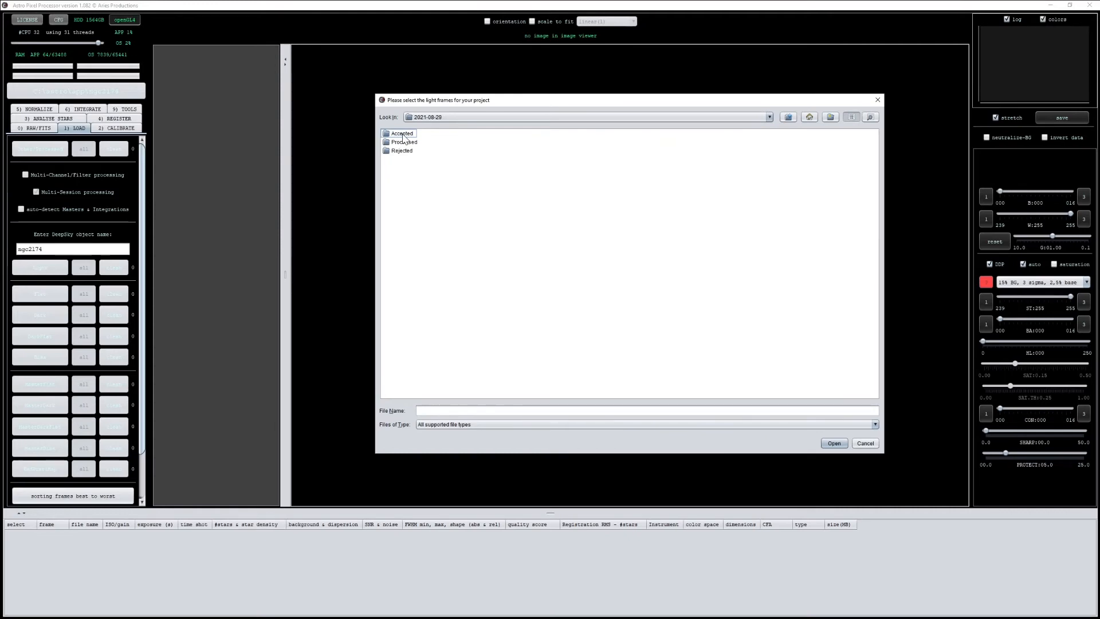
{"action": "double_click", "coordinate": [404, 133]}
- Load all frames of the 2021-08-29 Accepted folder as lights for session 1 and preview the second listed frame
{"action": "left_click", "coordinate": [404, 134]}
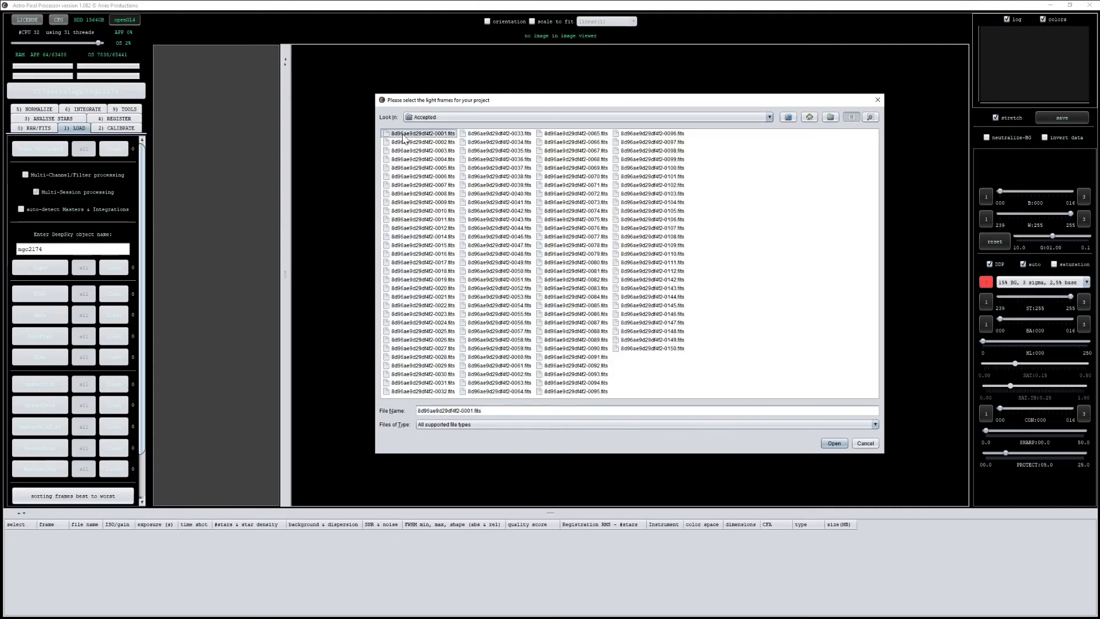
{"action": "key", "text": "ctrl+a"}
{"action": "key", "text": "Return"}
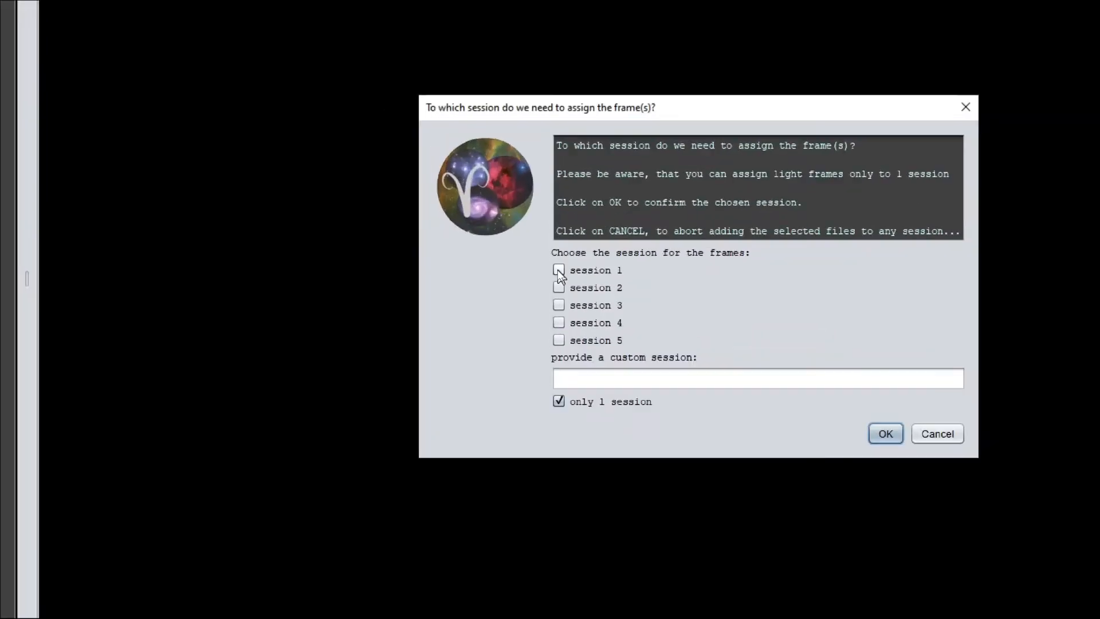
{"action": "left_click", "coordinate": [558, 270]}
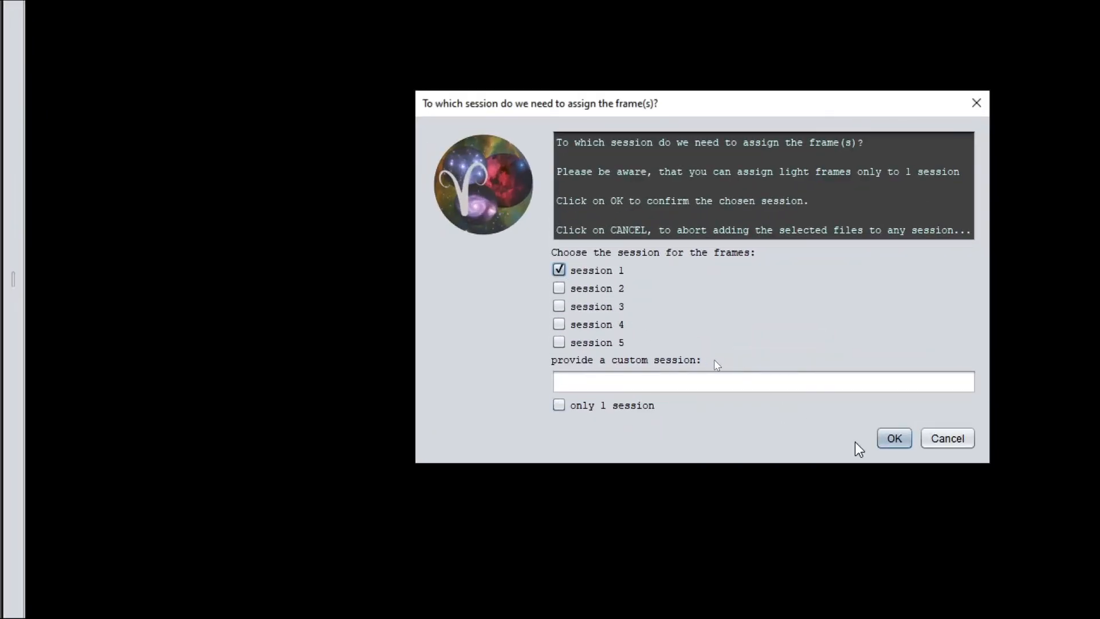
{"action": "left_click", "coordinate": [895, 438]}
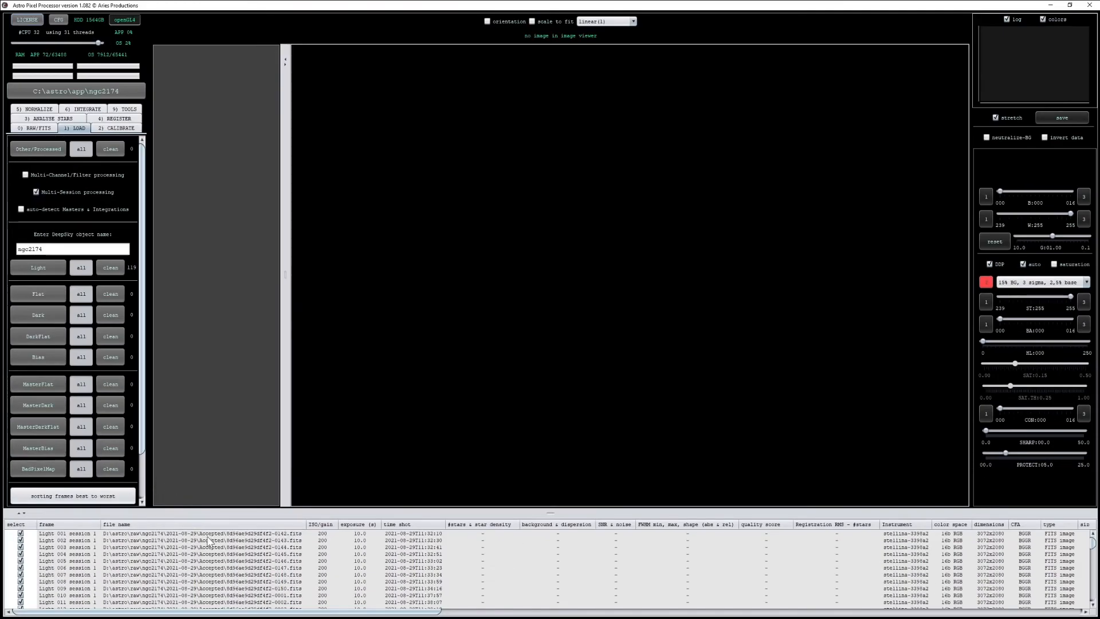
{"action": "left_click", "coordinate": [209, 540]}
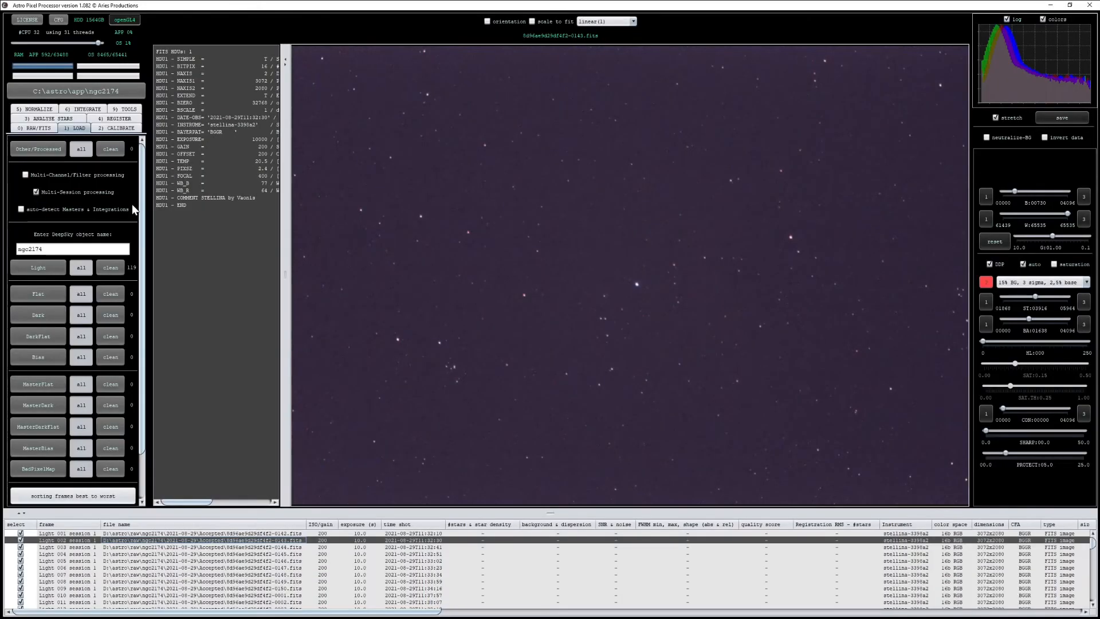
- Start adding more light frames and browse to the Accepted folder of the ngc2174 session 2021-09-16
{"action": "left_click", "coordinate": [56, 268]}
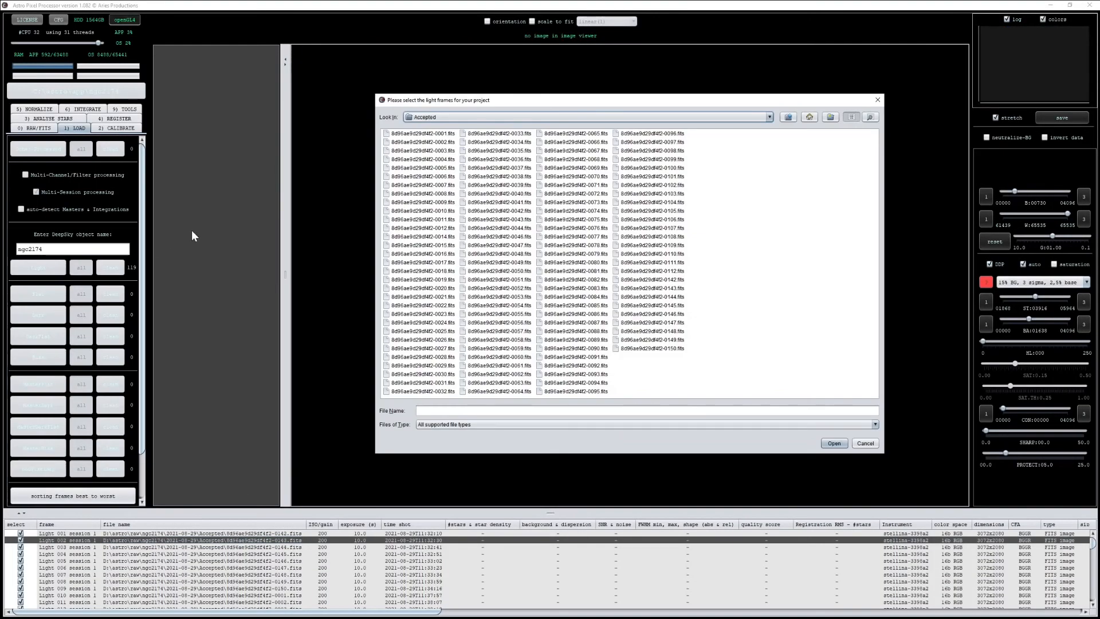
{"action": "left_click", "coordinate": [436, 118]}
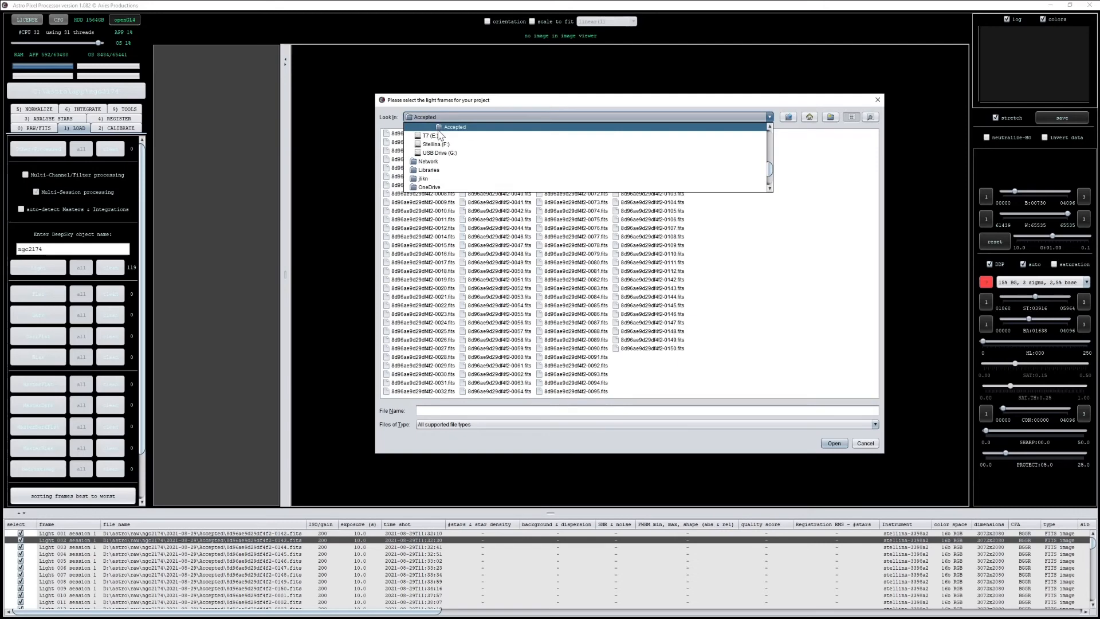
{"action": "scroll", "coordinate": [440, 138], "scroll_direction": "up", "scroll_amount": 1}
{"action": "left_click", "coordinate": [443, 136]}
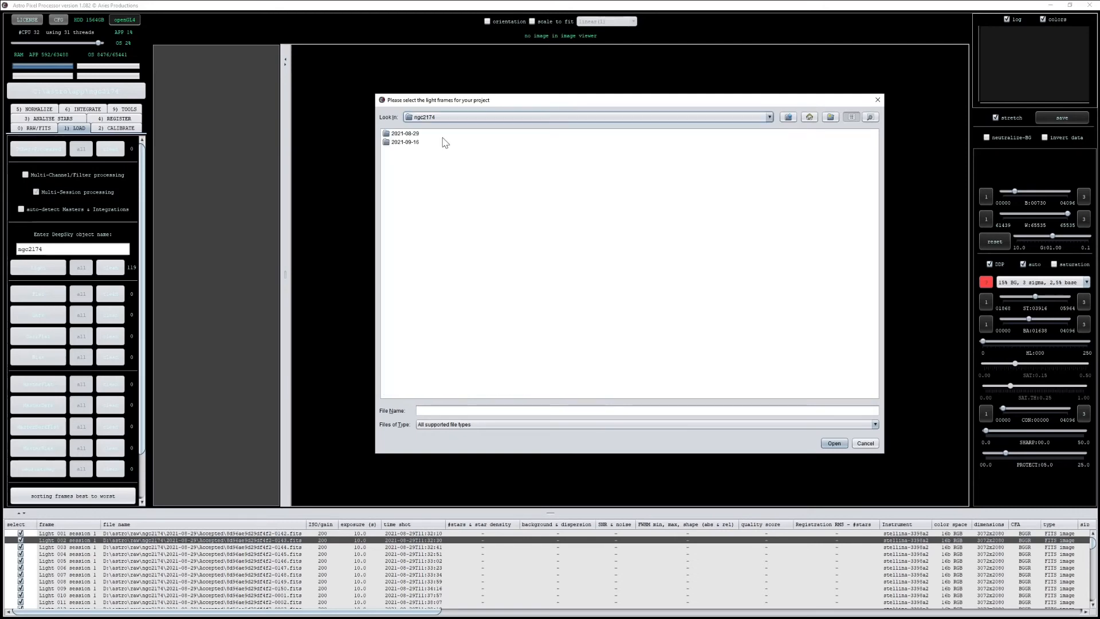
{"action": "double_click", "coordinate": [408, 142]}
{"action": "double_click", "coordinate": [403, 134]}
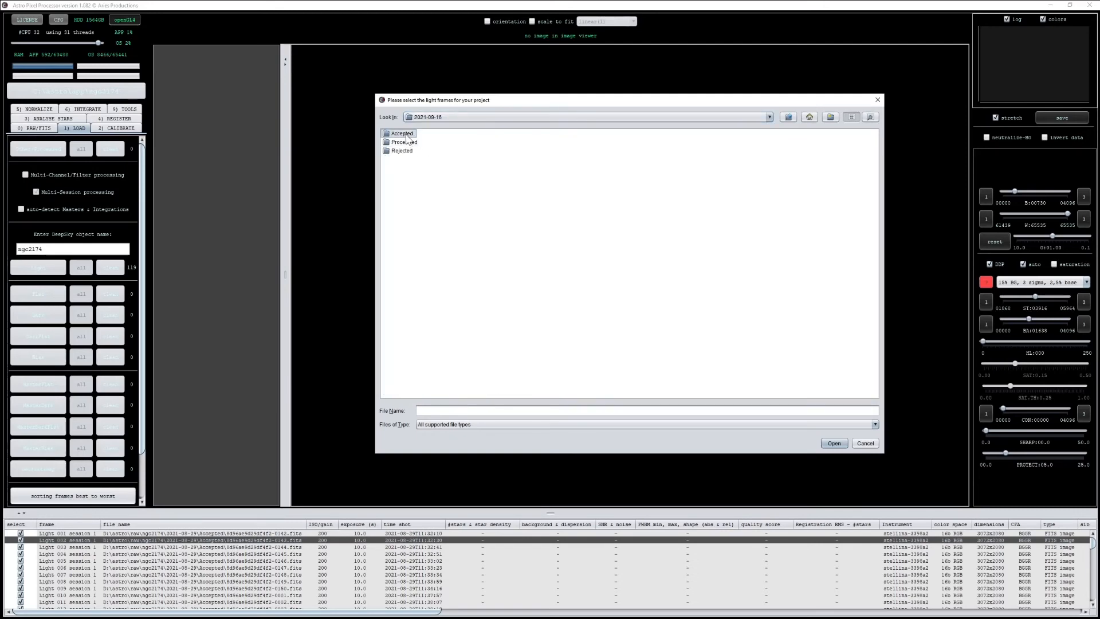
- Load all frames of the 2021-09-16 Accepted folder as lights assigned to session 2
{"action": "left_click", "coordinate": [408, 136]}
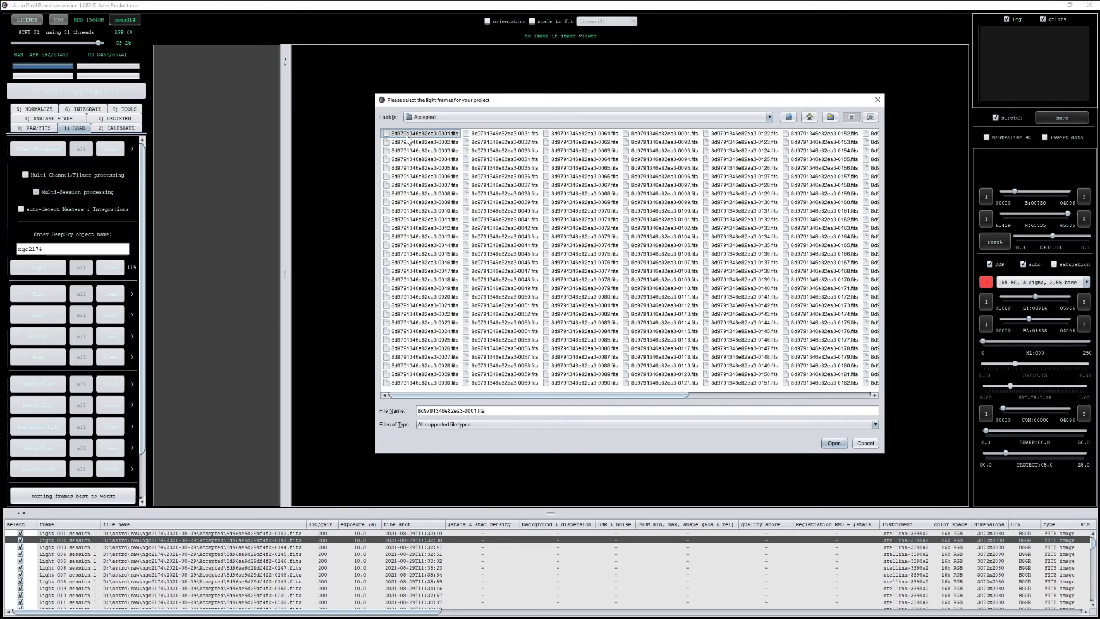
{"action": "key", "text": "ctrl+a"}
{"action": "key", "text": "Return"}
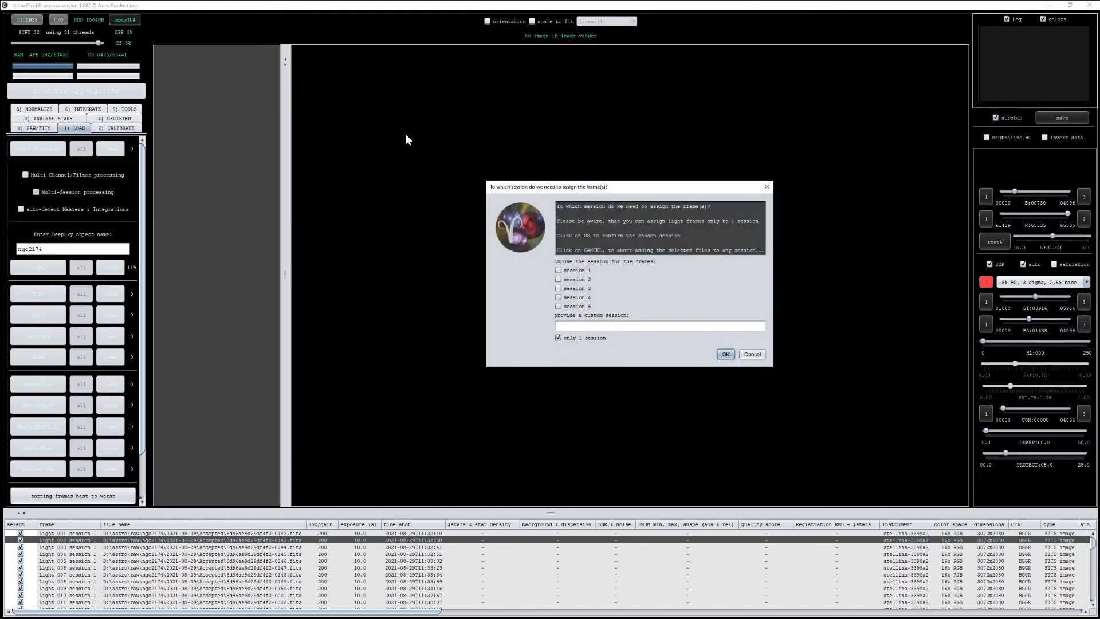
{"action": "left_click", "coordinate": [559, 279]}
{"action": "left_click", "coordinate": [724, 354]}
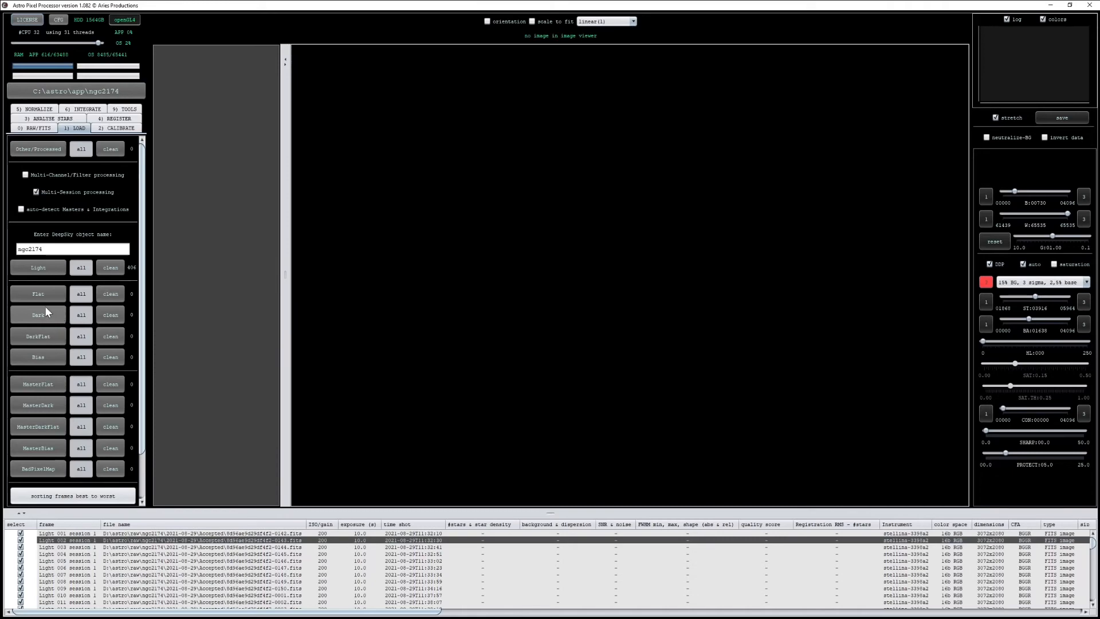
- Start adding dark frames and browse to the 2021-08-28 folder inside raw\darks
{"action": "left_click", "coordinate": [36, 357]}
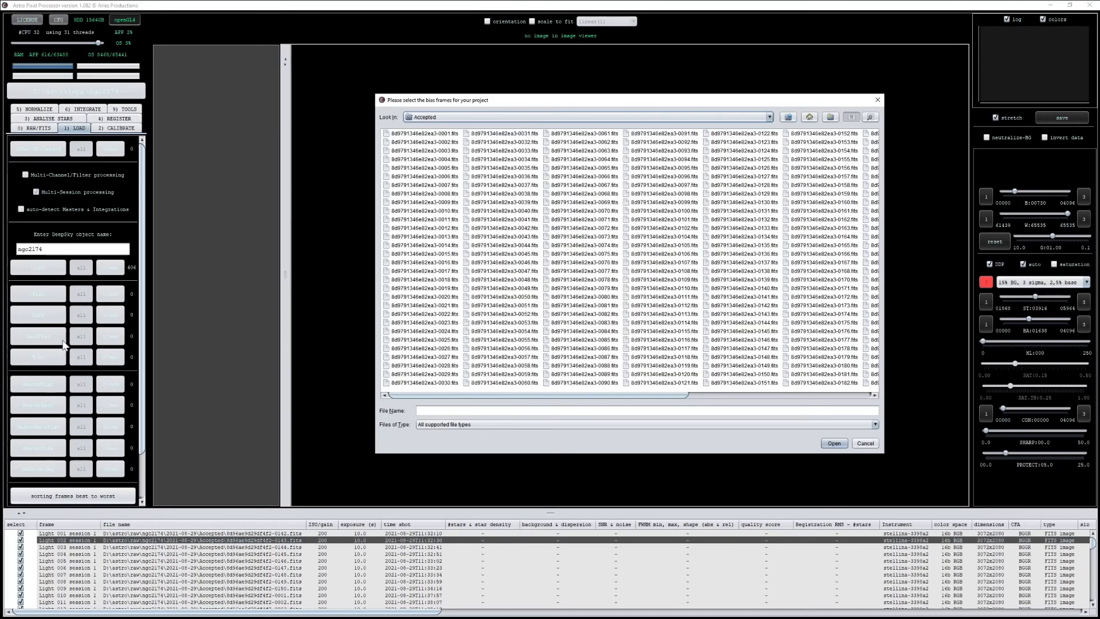
{"action": "left_click", "coordinate": [865, 443]}
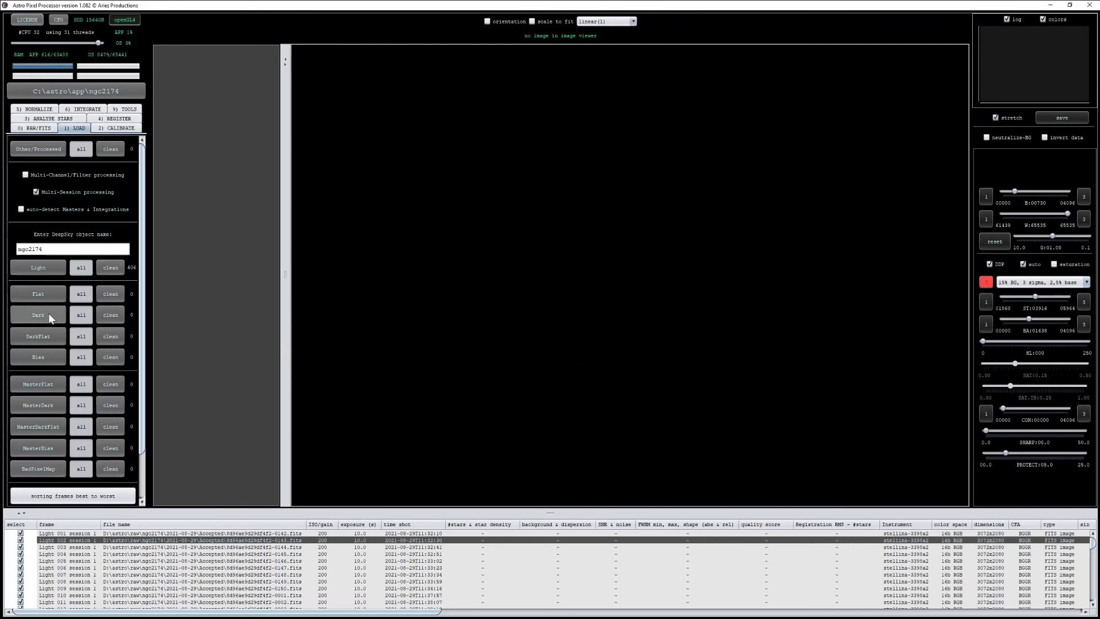
{"action": "left_click", "coordinate": [46, 311]}
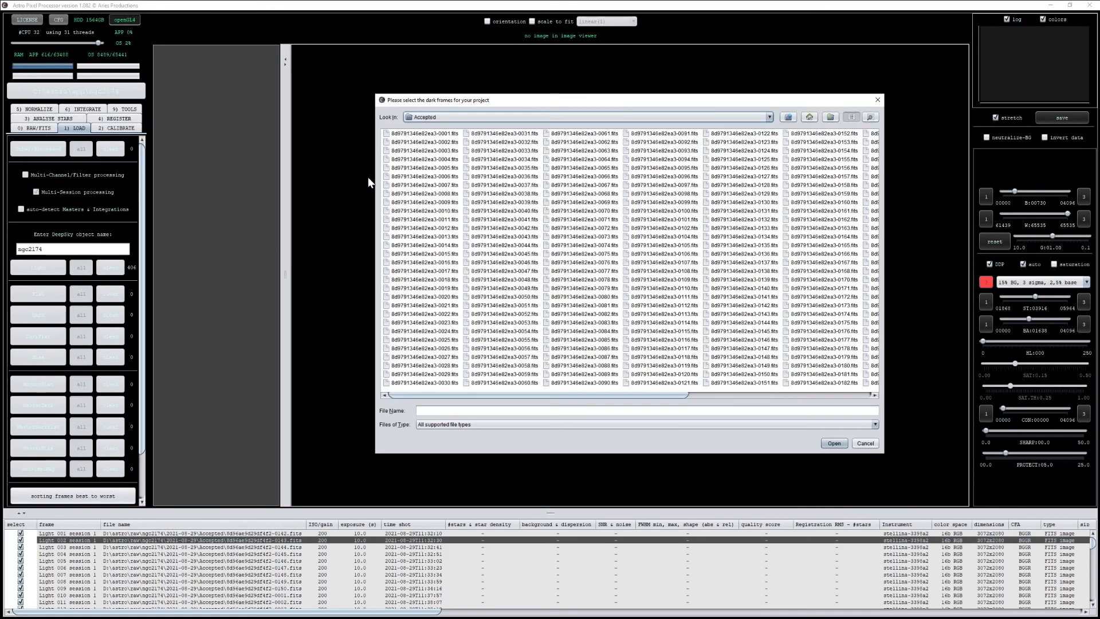
{"action": "left_click", "coordinate": [436, 117]}
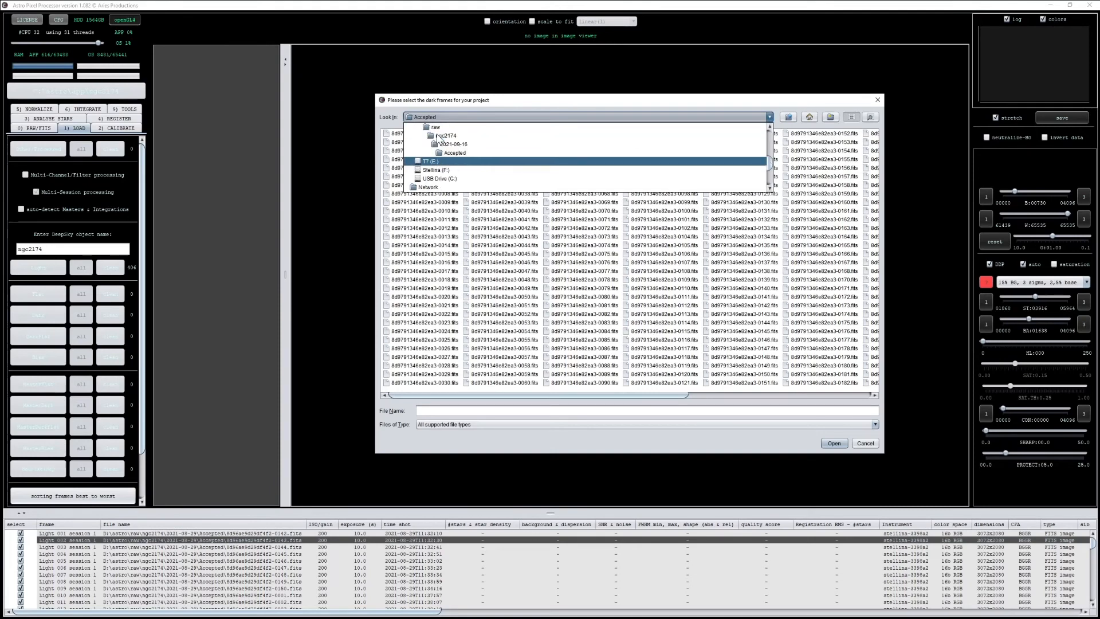
{"action": "left_click", "coordinate": [435, 127]}
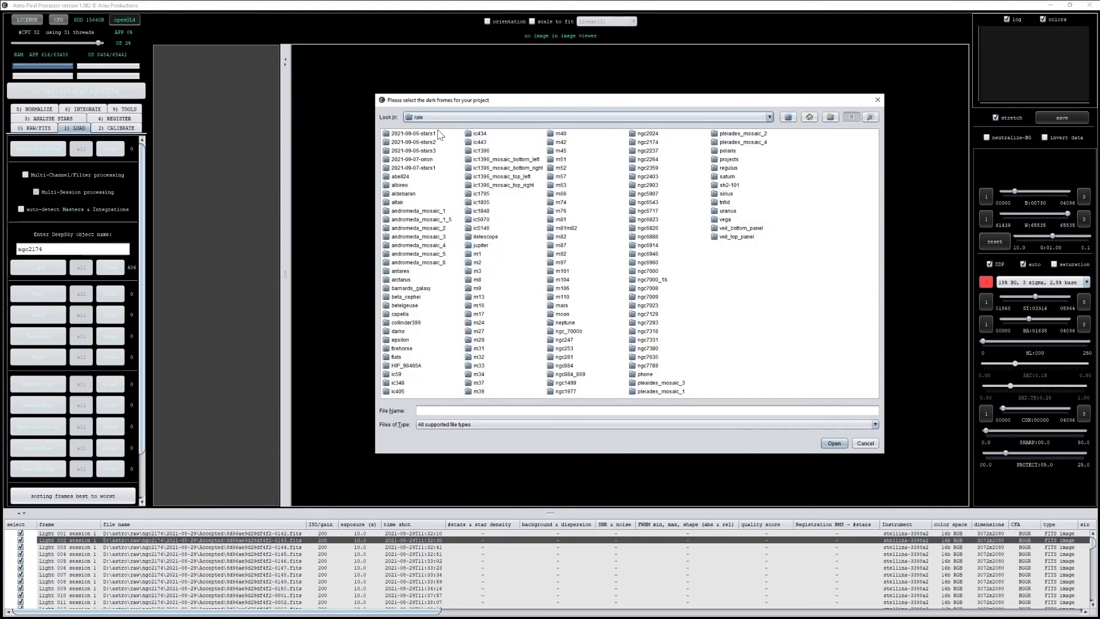
{"action": "left_click", "coordinate": [404, 332]}
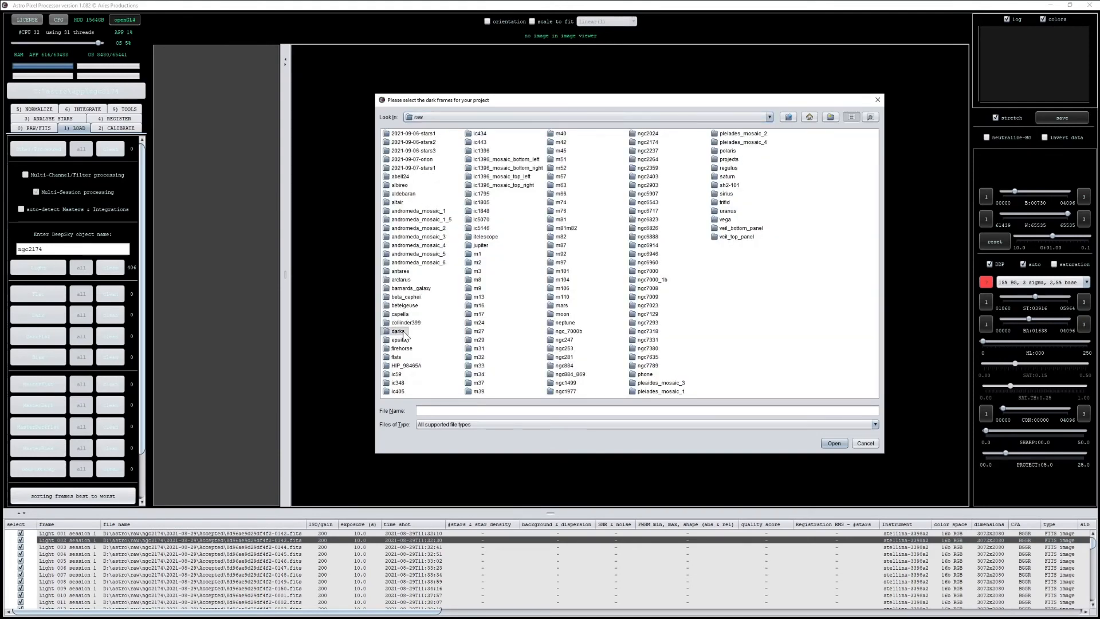
{"action": "left_click", "coordinate": [404, 333]}
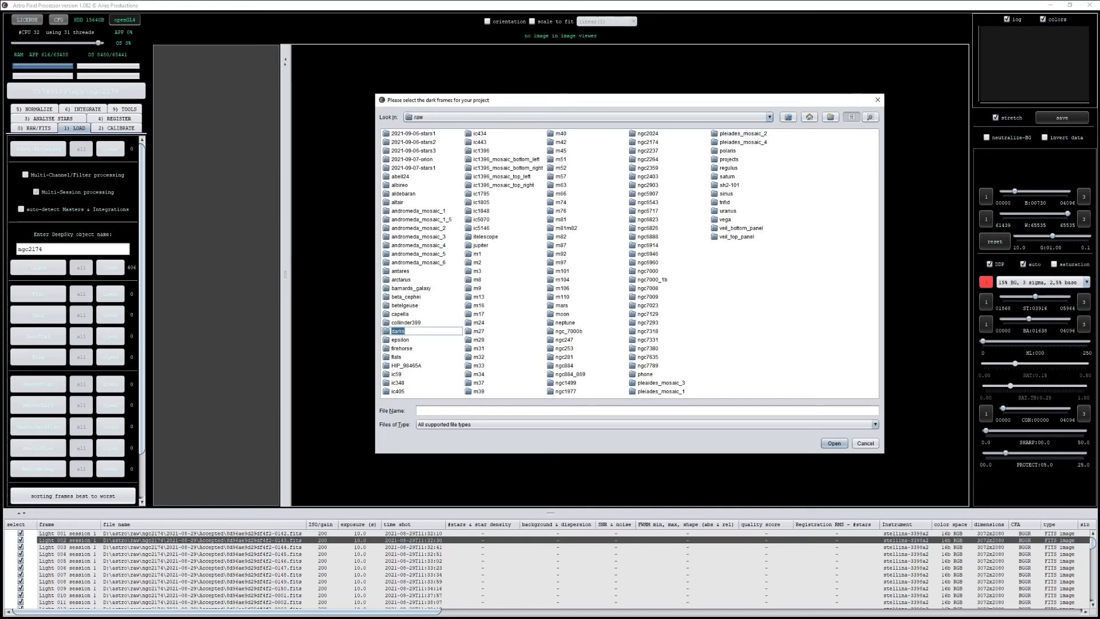
{"action": "double_click", "coordinate": [392, 333]}
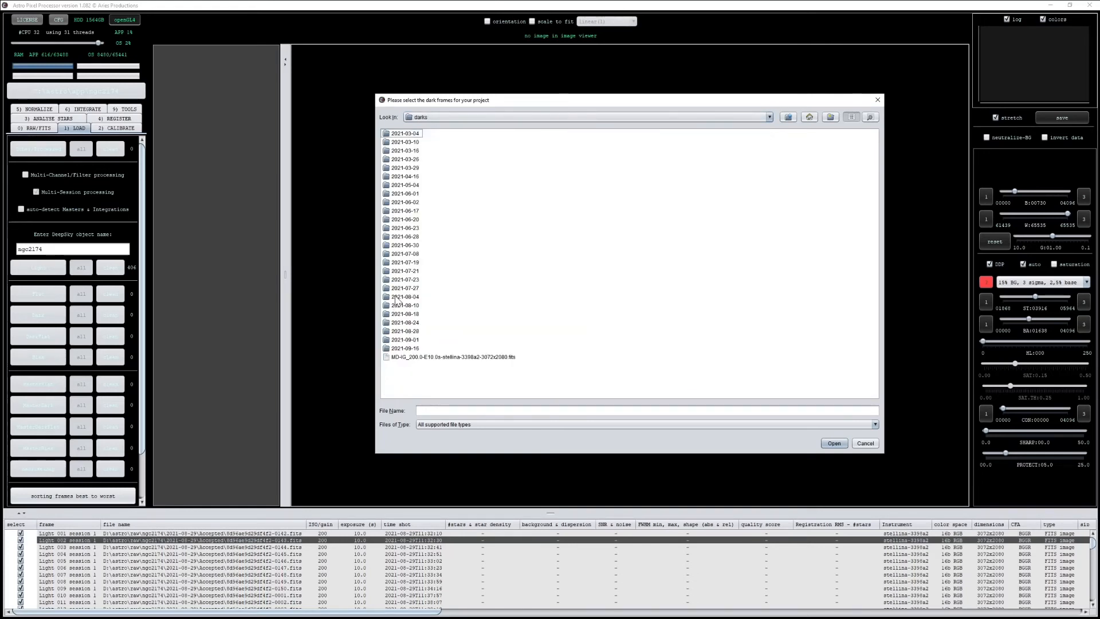
{"action": "double_click", "coordinate": [411, 332]}
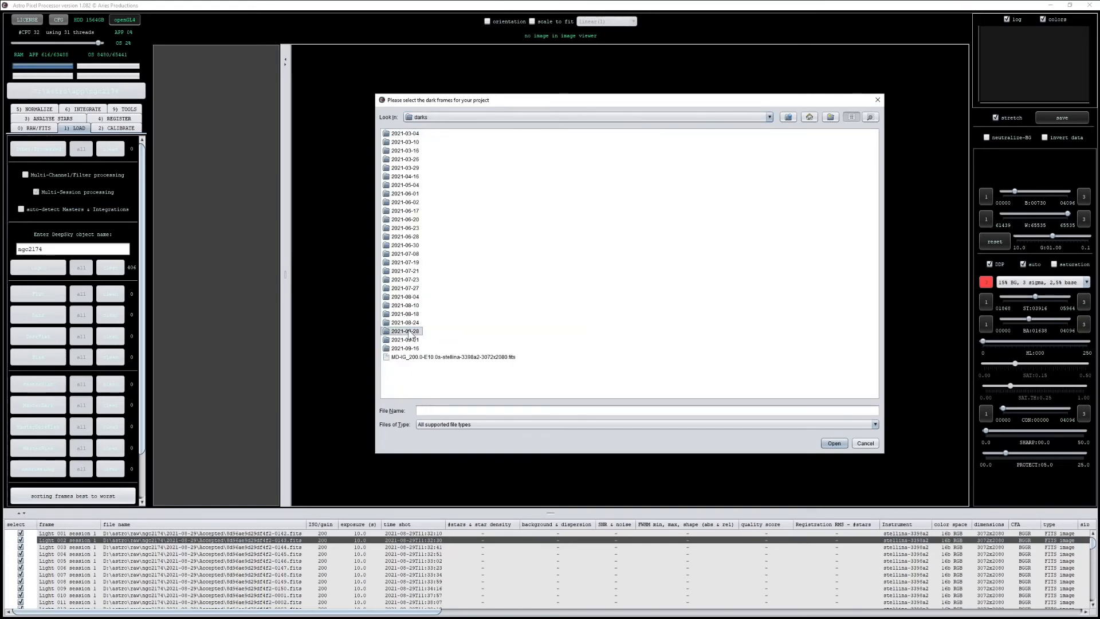
- Load all dark frames of the 2021-08-28 folder and assign them to session 1
{"action": "left_click", "coordinate": [412, 134]}
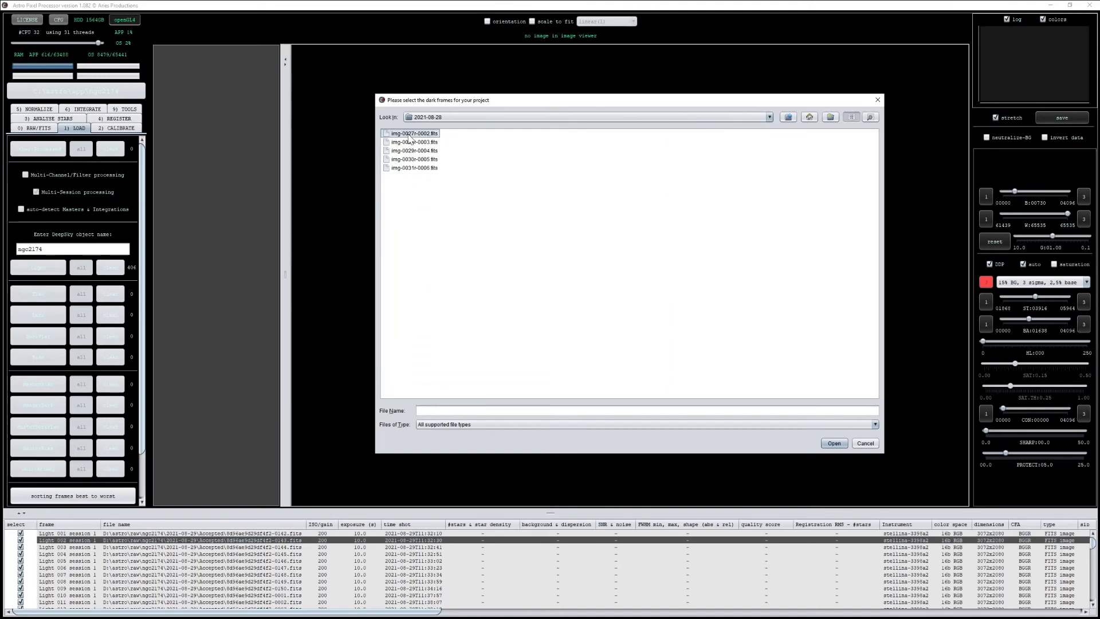
{"action": "left_click", "coordinate": [417, 169], "text": "shift"}
{"action": "key", "text": "Return"}
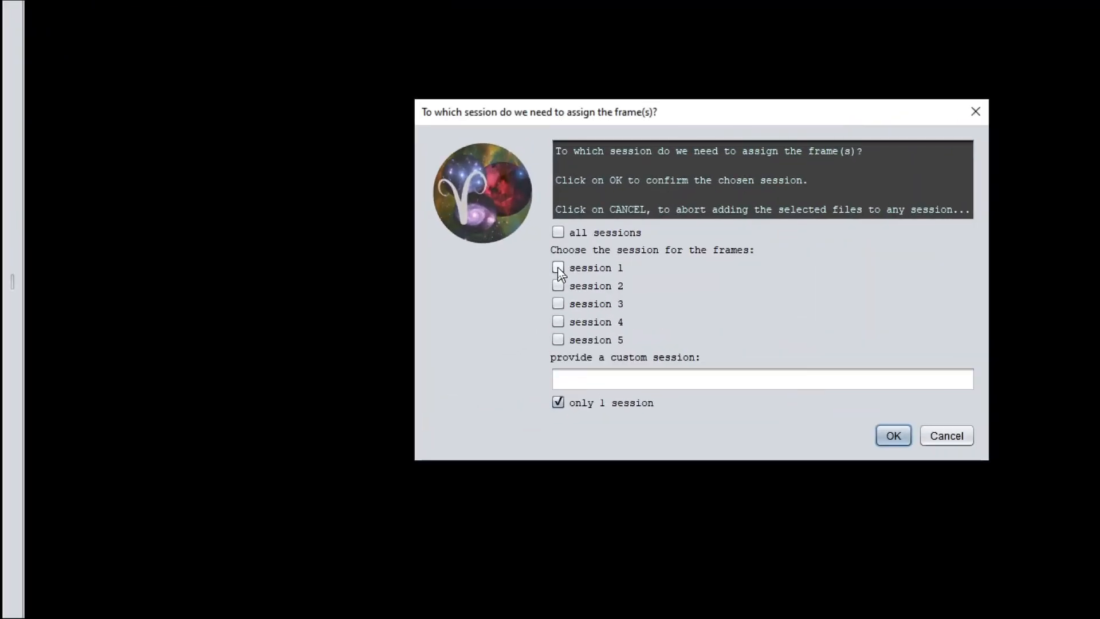
{"action": "left_click", "coordinate": [558, 267]}
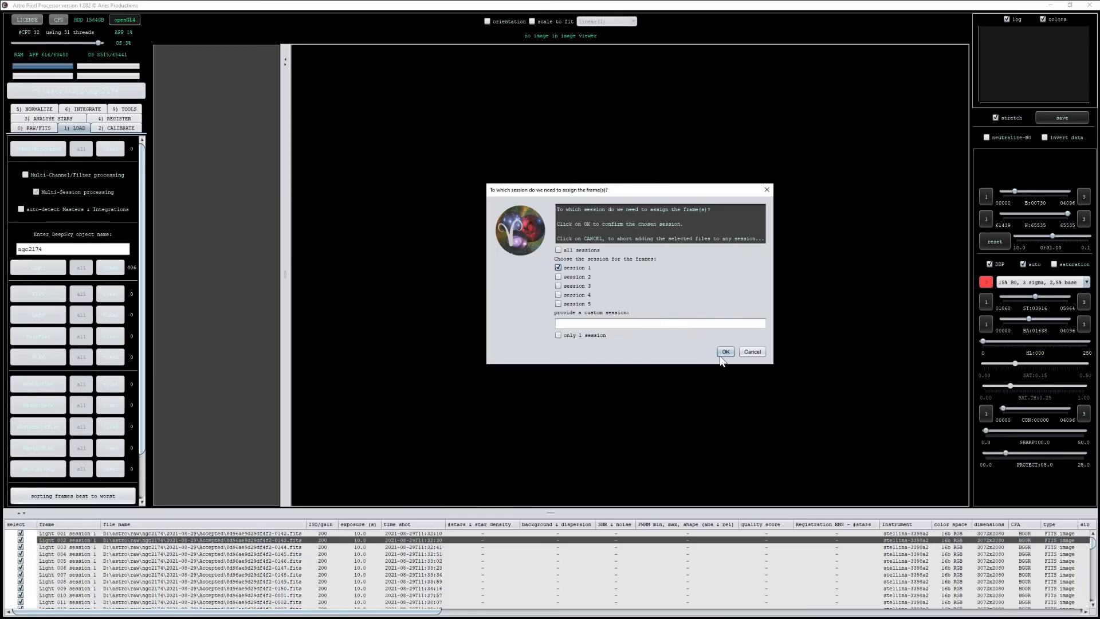
{"action": "left_click", "coordinate": [722, 355]}
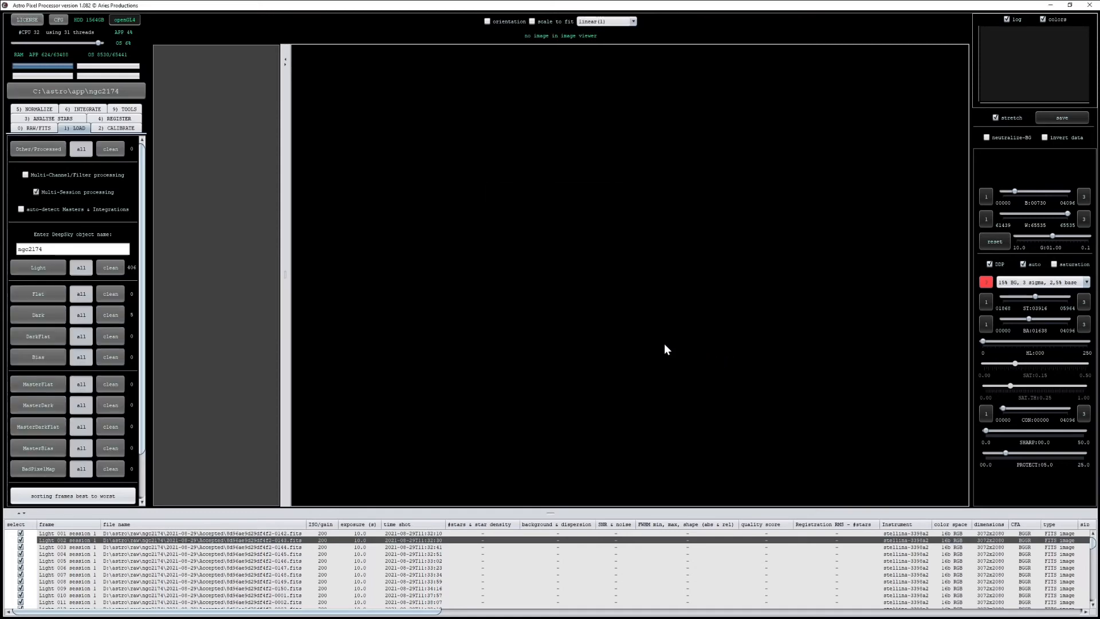
- Start adding more dark frames and browse to the 2021-09-16 folder inside darks
{"action": "left_click", "coordinate": [37, 320]}
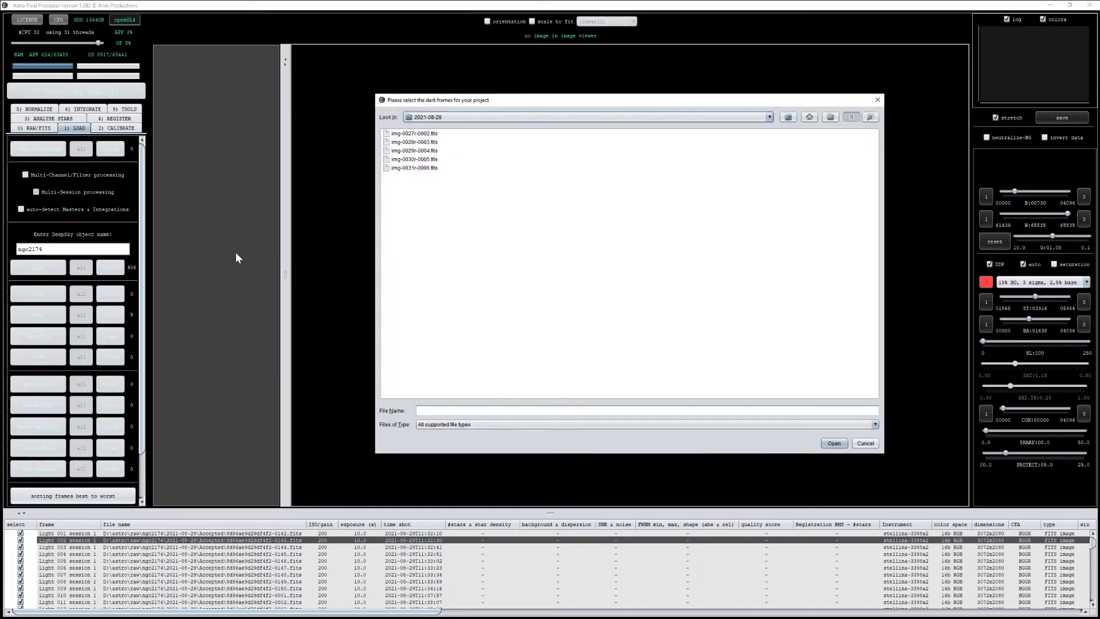
{"action": "left_click", "coordinate": [459, 117]}
{"action": "key", "text": "Up"}
{"action": "key", "text": "Up"}
{"action": "key", "text": "Up"}
{"action": "key", "text": "Up"}
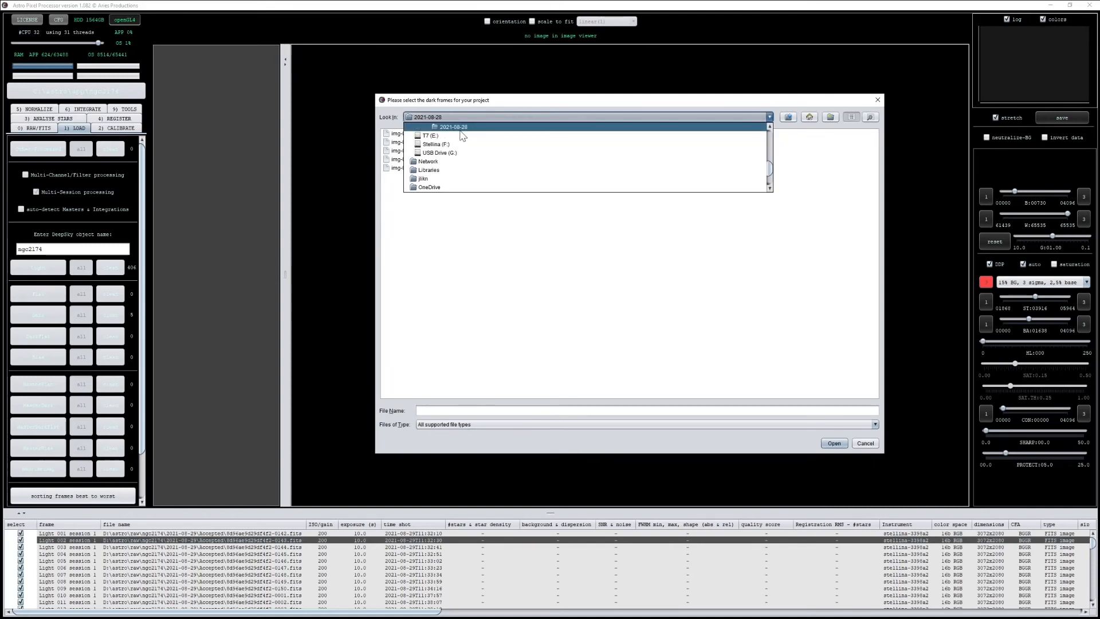
{"action": "left_click", "coordinate": [452, 144]}
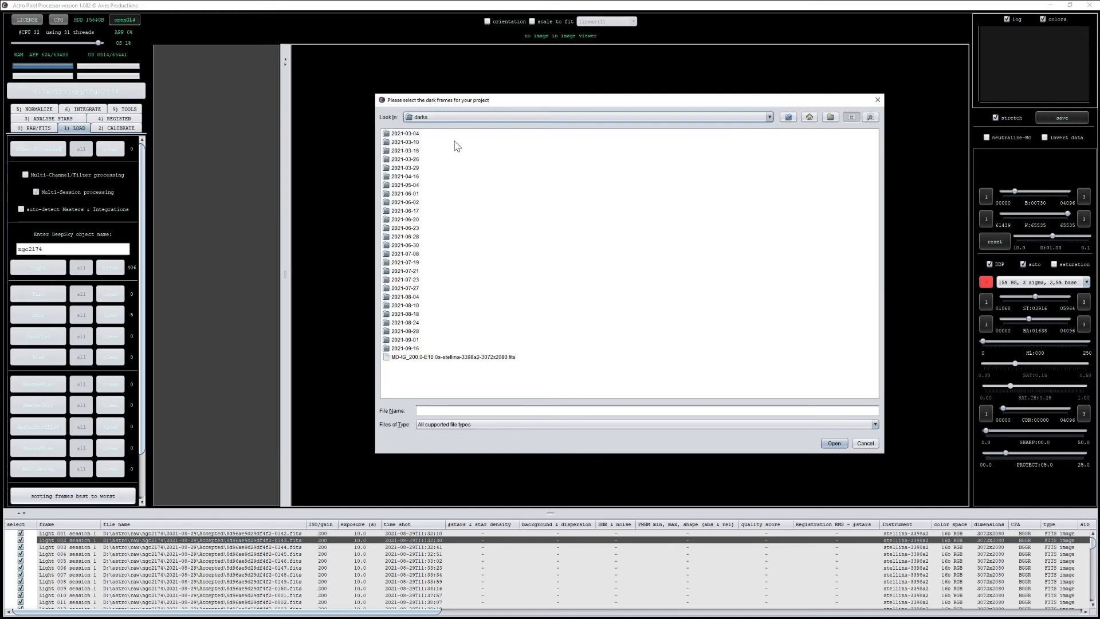
{"action": "double_click", "coordinate": [411, 348]}
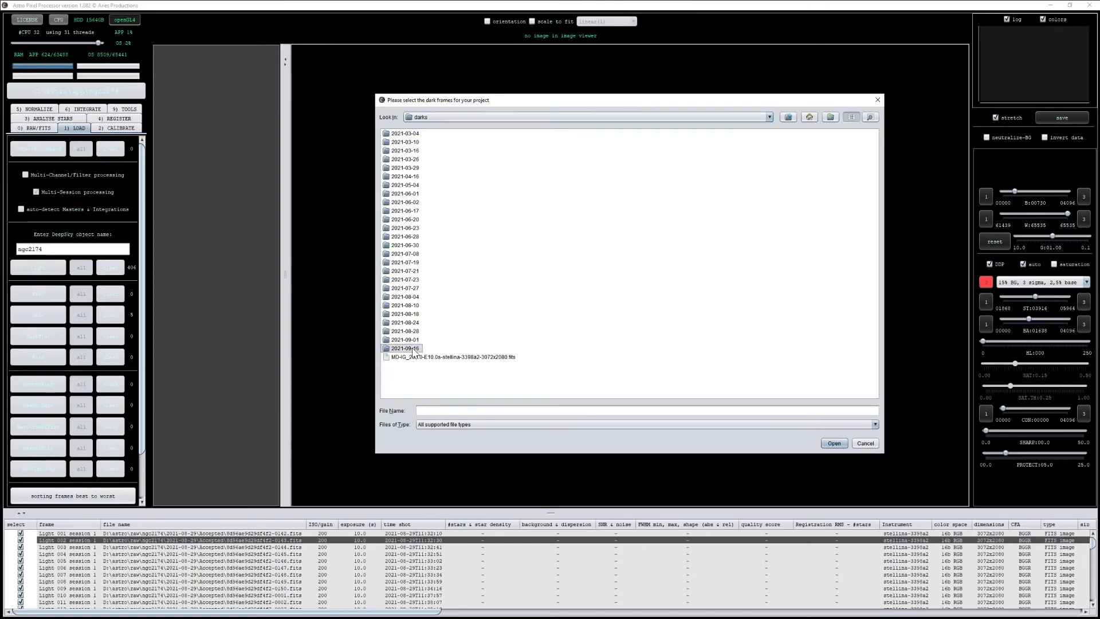
- Load all dark frames of the 2021-09-16 folder and assign them to session 2
{"action": "left_click", "coordinate": [411, 203]}
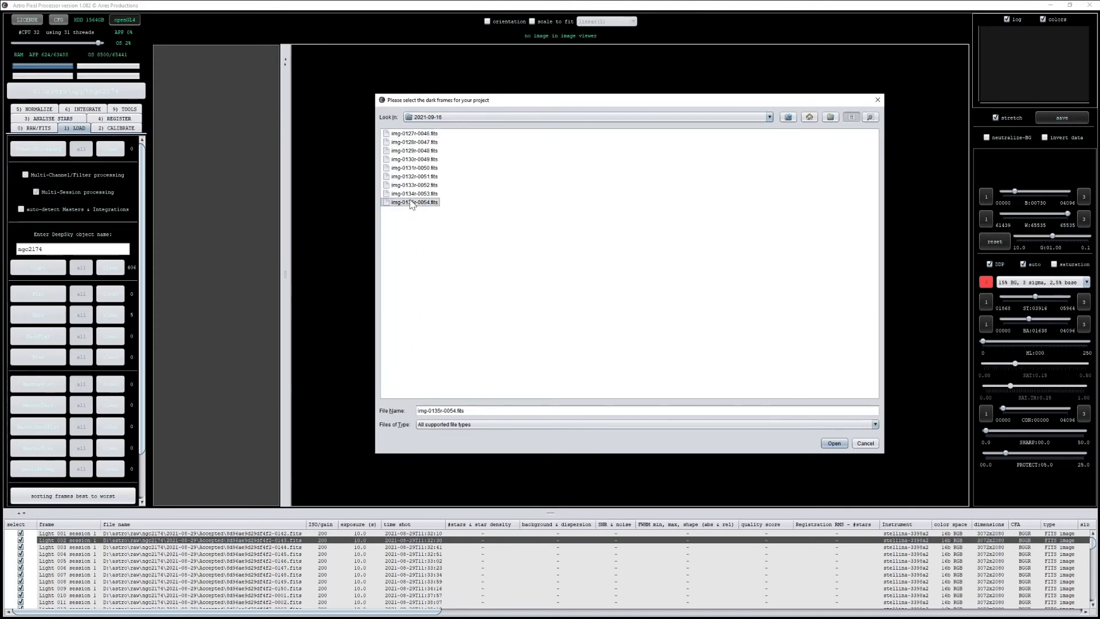
{"action": "key", "text": "ctrl+a"}
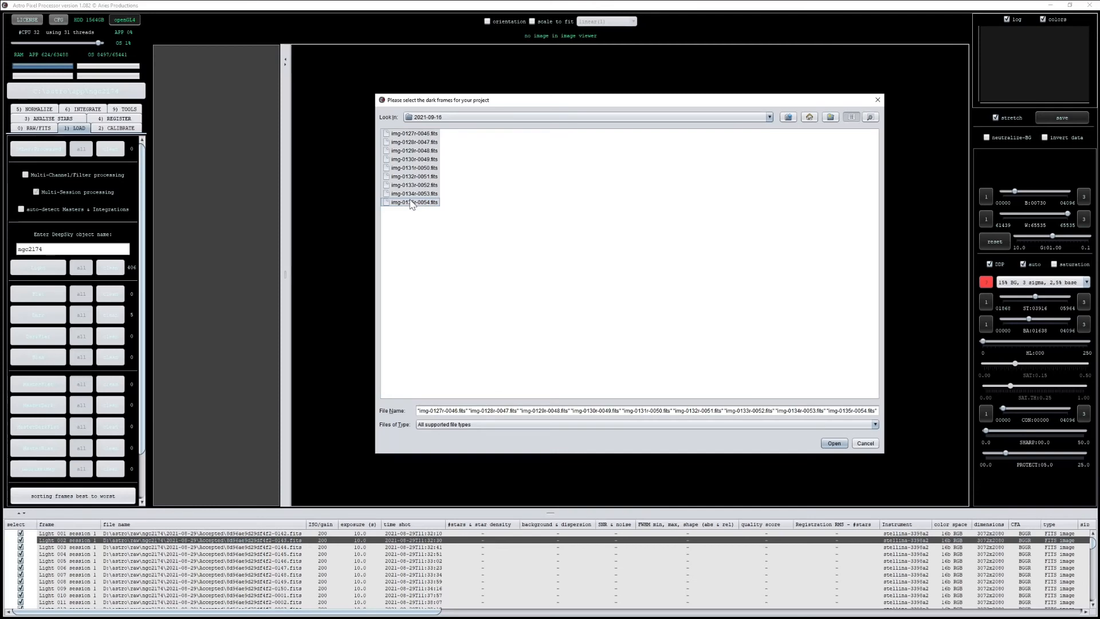
{"action": "key", "text": "Return"}
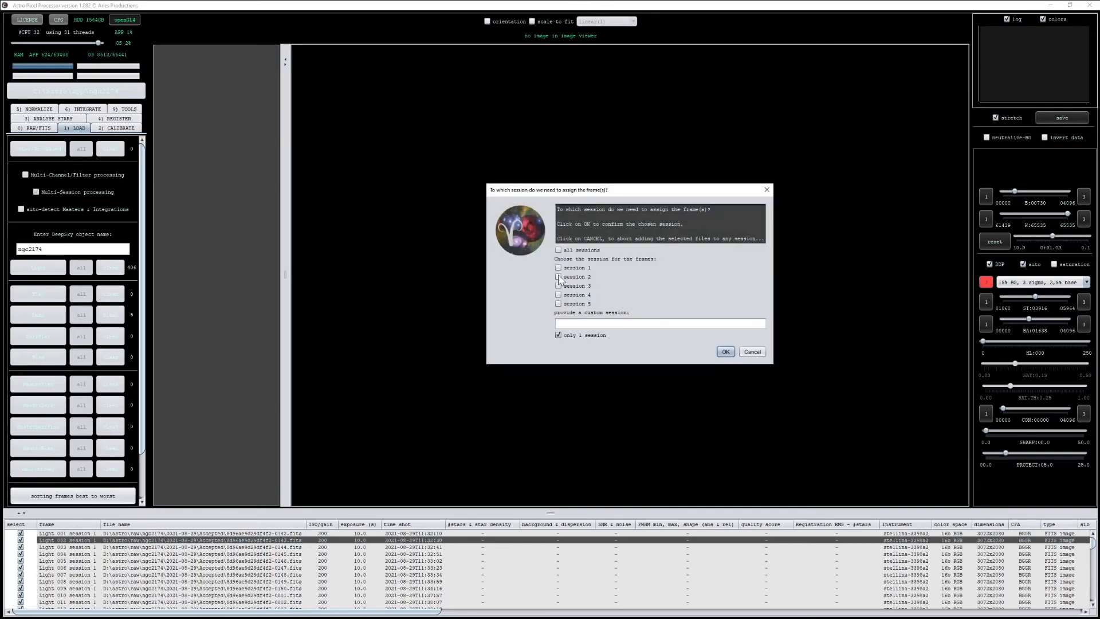
{"action": "left_click", "coordinate": [558, 277]}
{"action": "left_click", "coordinate": [725, 352]}
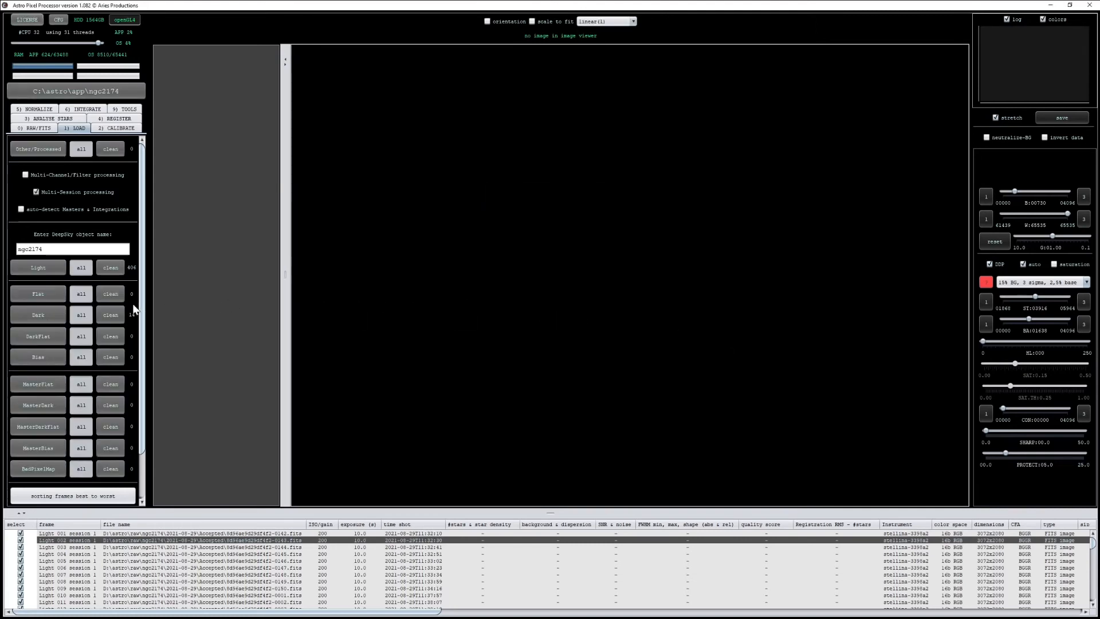
- Enable hot pixel, cold column and hot column kappa under Cosmetic Correction in the calibration settings
{"action": "scroll", "coordinate": [77, 326], "scroll_direction": "down", "scroll_amount": 2}
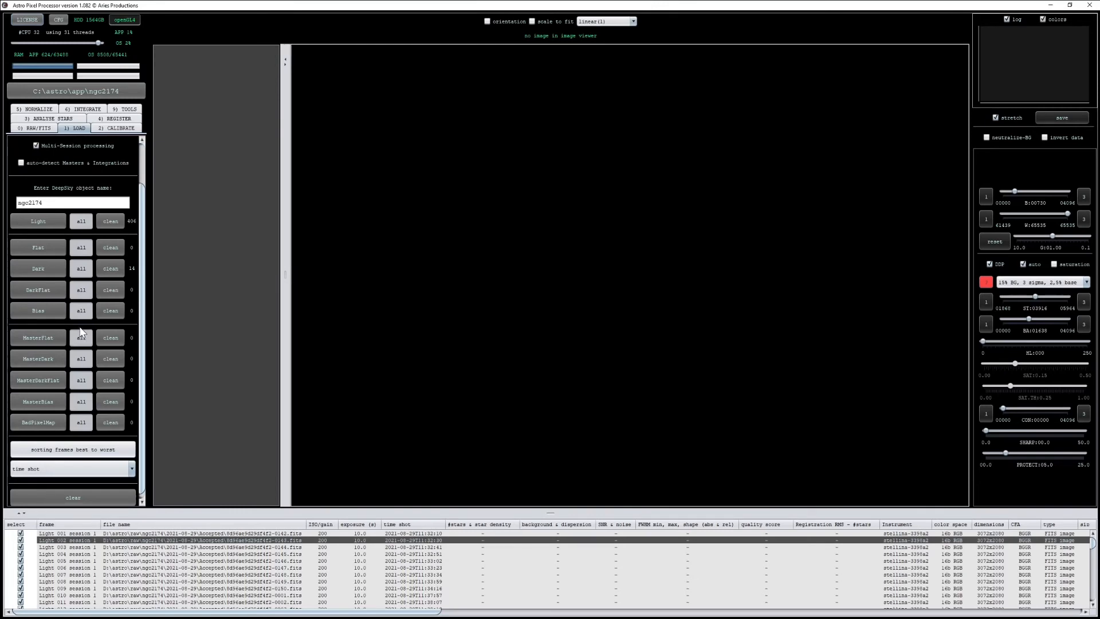
{"action": "left_click", "coordinate": [100, 131]}
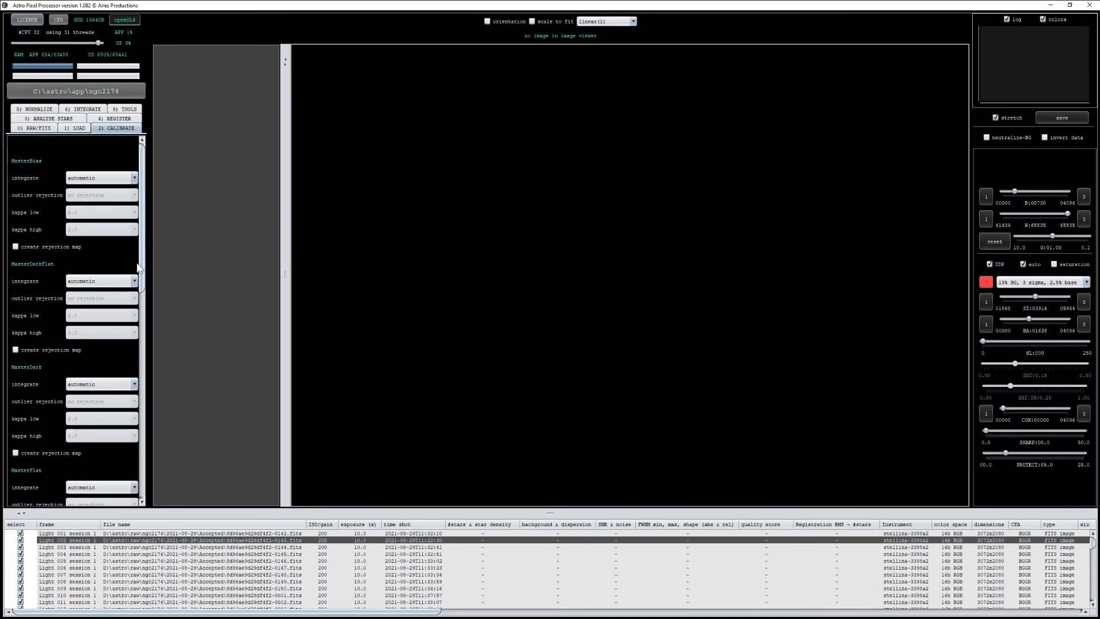
{"action": "left_click_drag", "start_coordinate": [139, 268], "coordinate": [136, 441]}
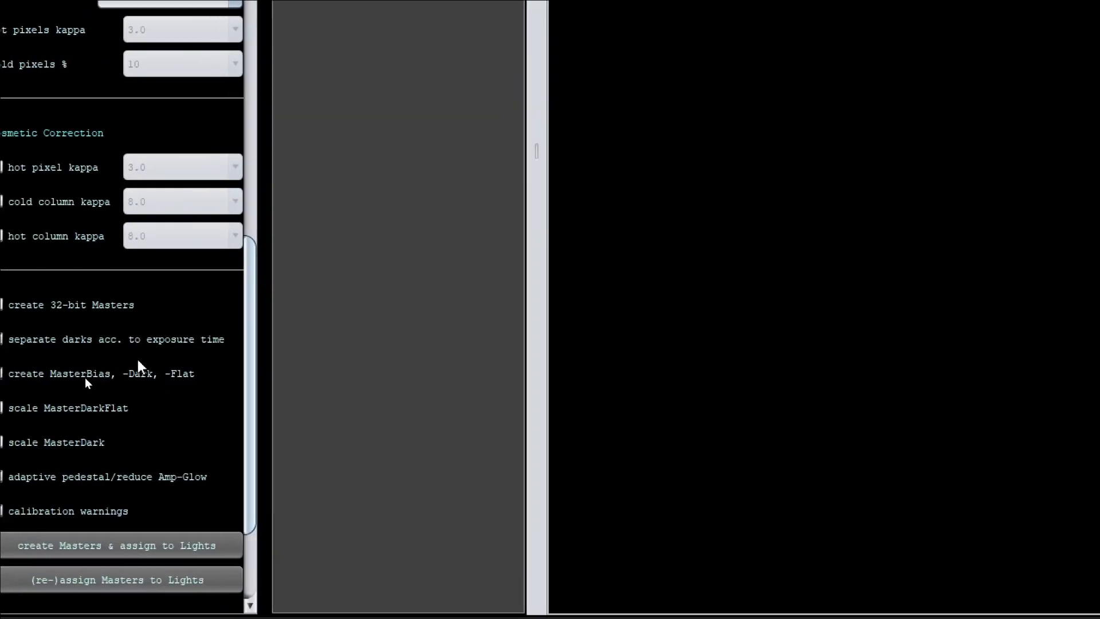
{"action": "left_click", "coordinate": [30, 167]}
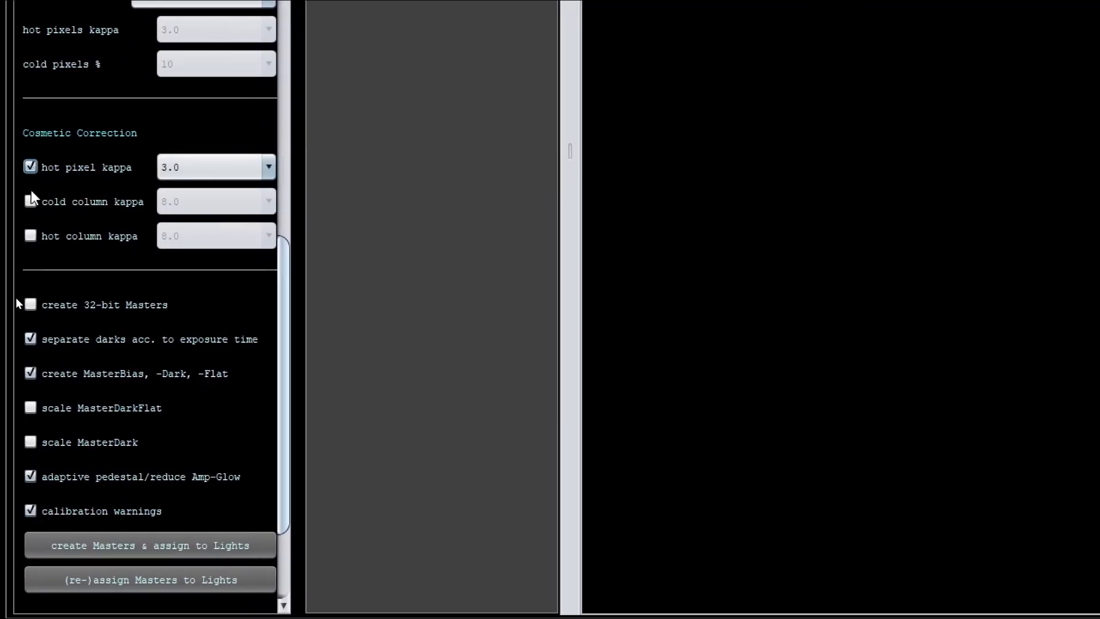
{"action": "left_click", "coordinate": [30, 201]}
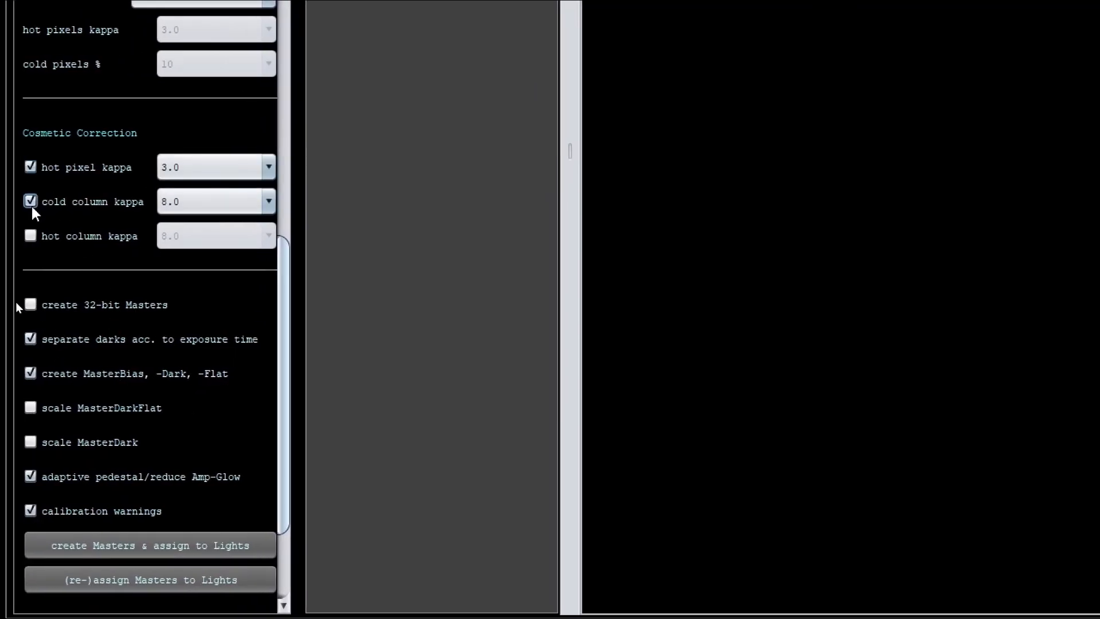
{"action": "left_click", "coordinate": [30, 235]}
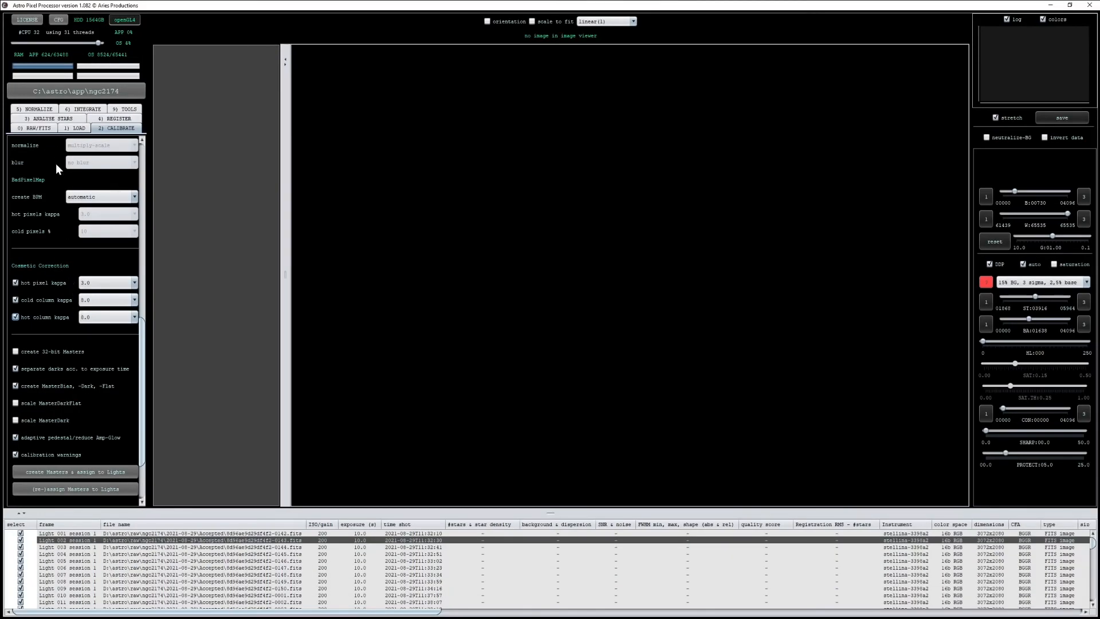
- Review the star analysis, registration and normalization settings
{"action": "left_click", "coordinate": [50, 119]}
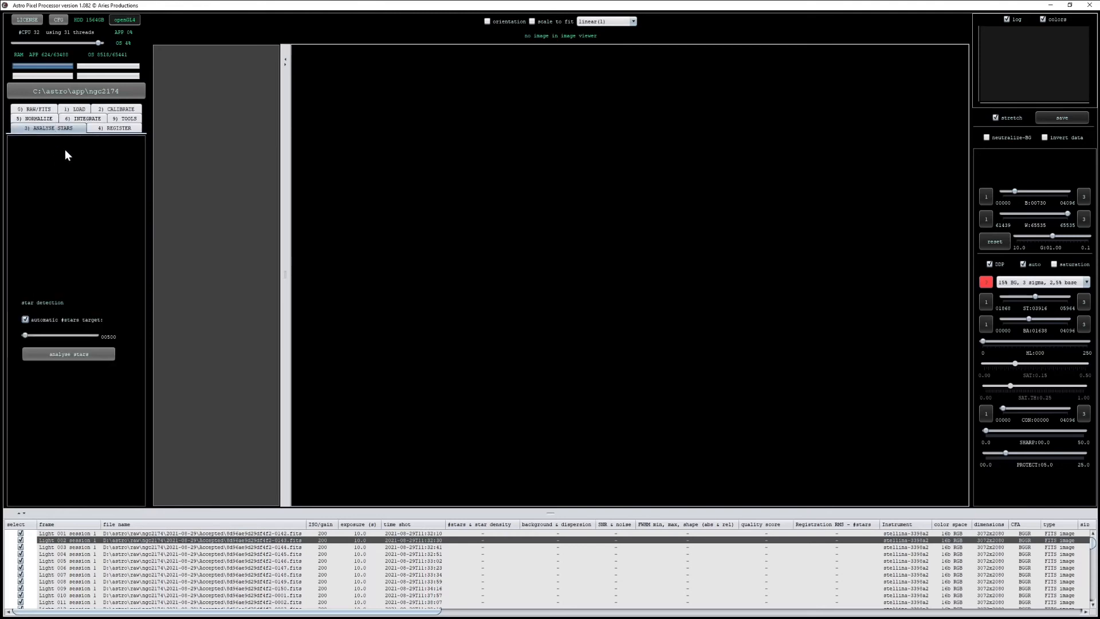
{"action": "left_click", "coordinate": [98, 129]}
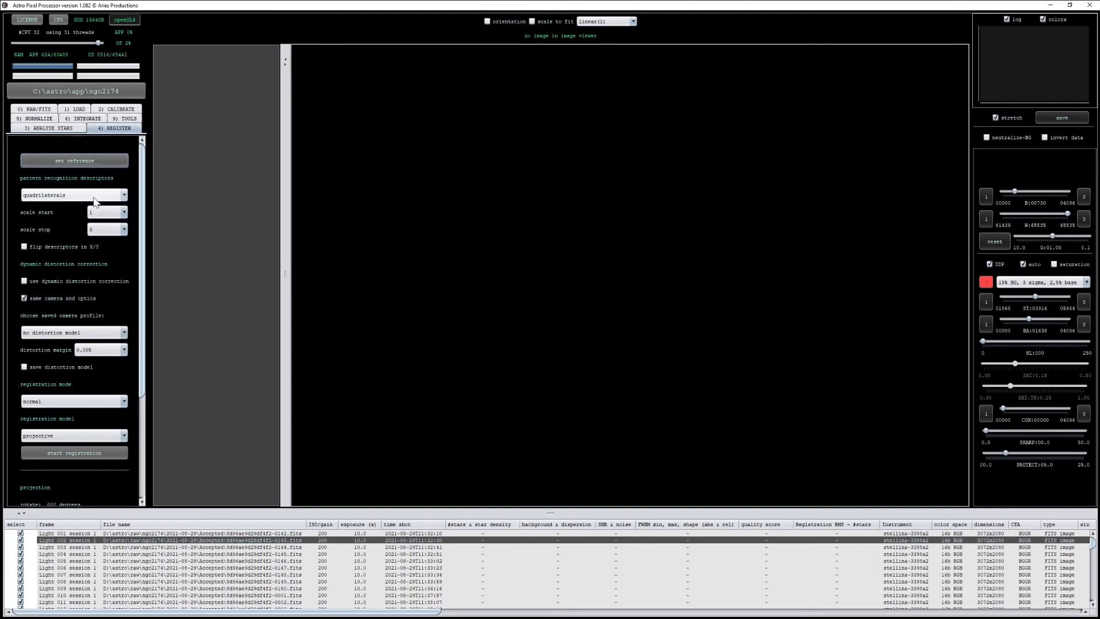
{"action": "scroll", "coordinate": [93, 201], "scroll_direction": "down", "scroll_amount": 1}
{"action": "scroll", "coordinate": [92, 197], "scroll_direction": "down", "scroll_amount": 3}
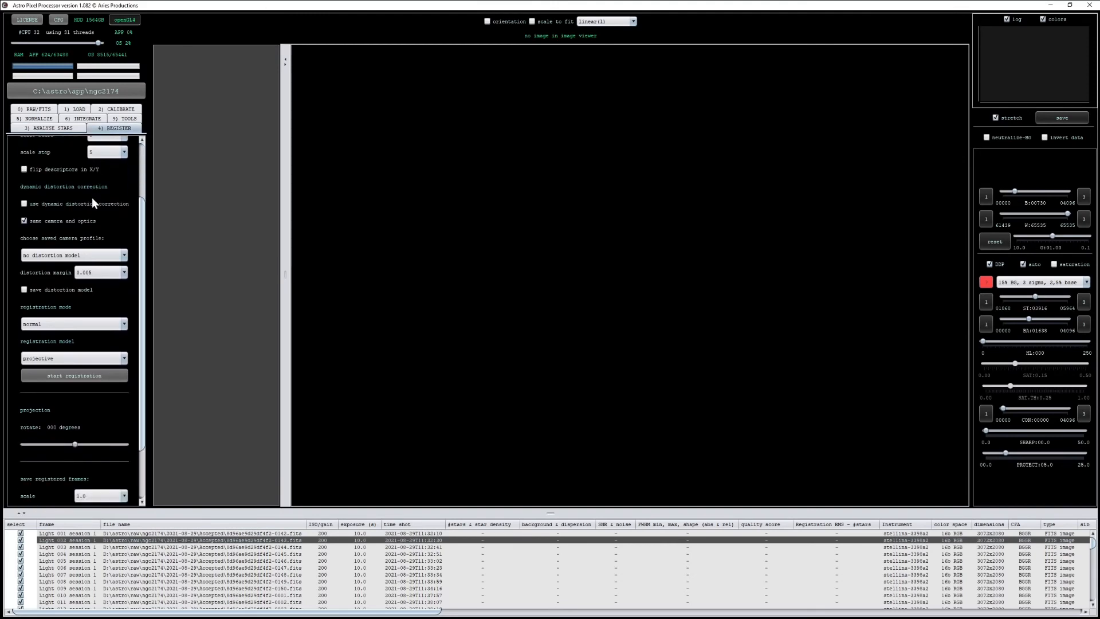
{"action": "left_click", "coordinate": [38, 118]}
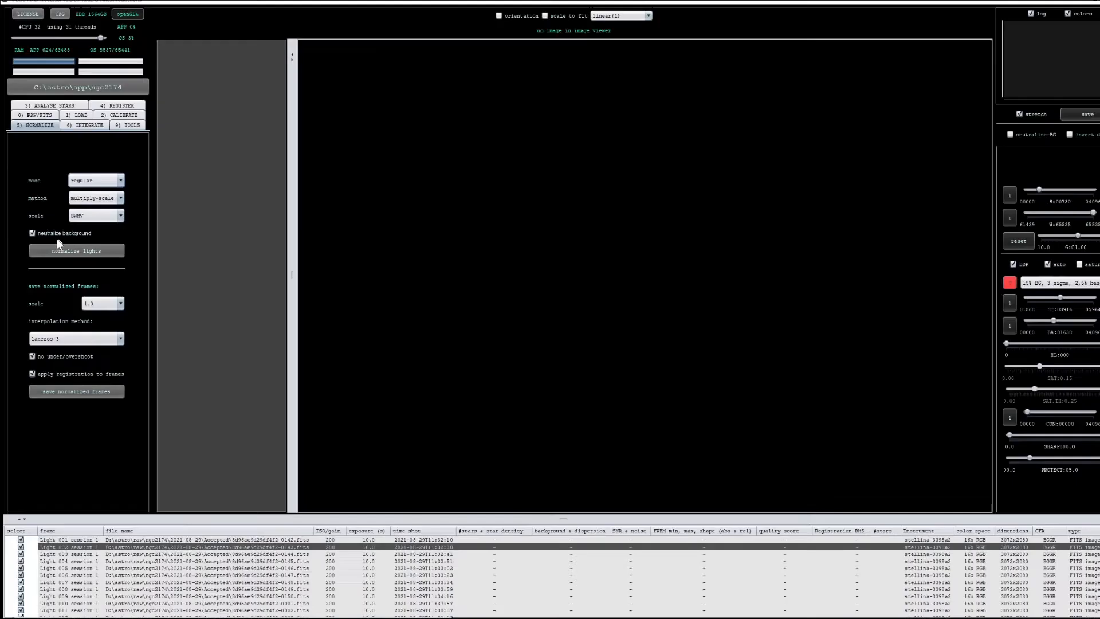
- Set the lights to stack to 90% in the integration settings and view the rejection and composition options
{"action": "left_click", "coordinate": [73, 128]}
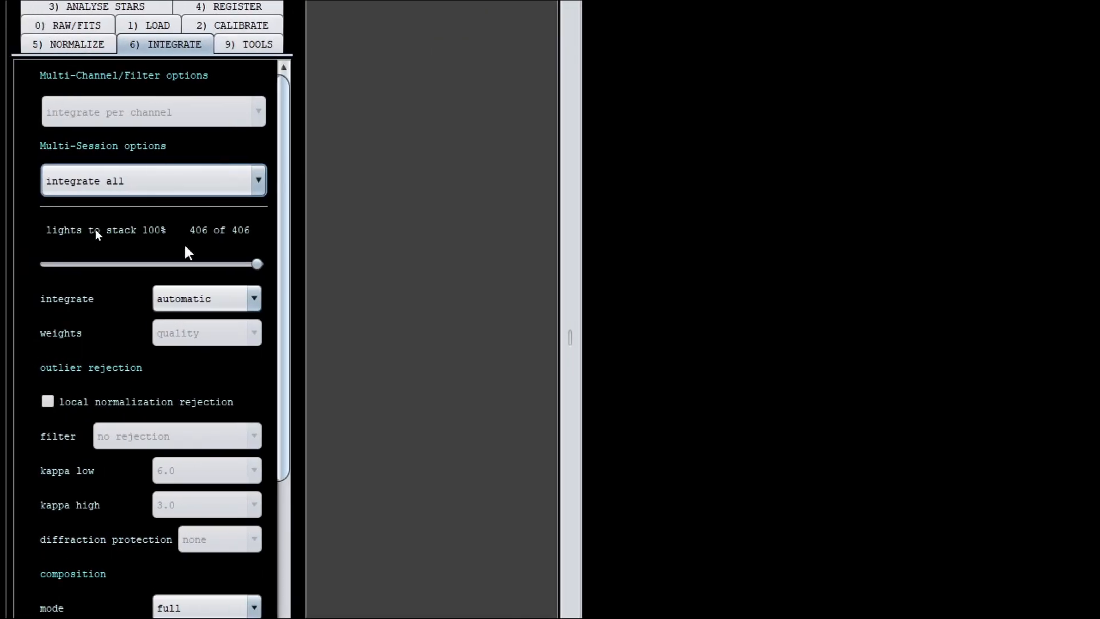
{"action": "left_click", "coordinate": [258, 264]}
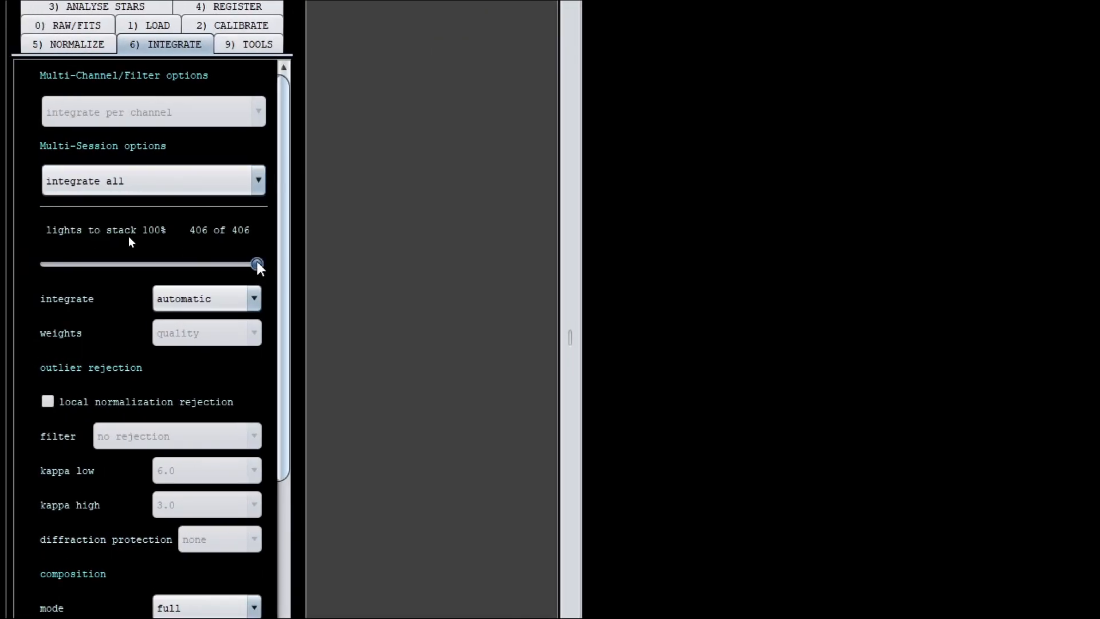
{"action": "left_click_drag", "start_coordinate": [257, 264], "coordinate": [235, 266]}
{"action": "left_click_drag", "start_coordinate": [235, 266], "coordinate": [237, 266]}
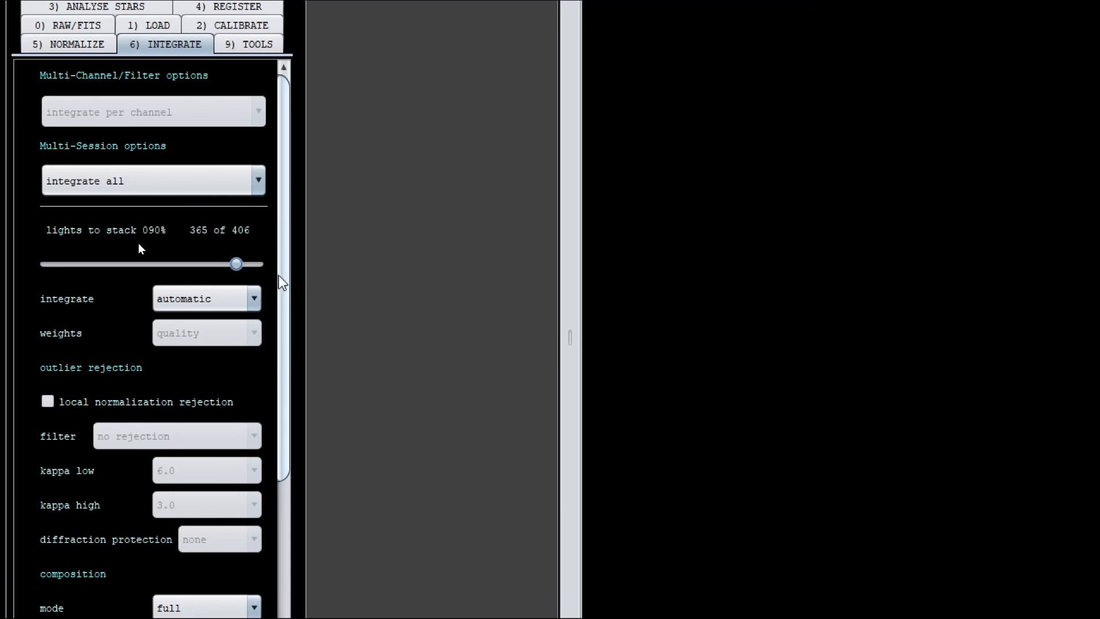
{"action": "left_click_drag", "start_coordinate": [281, 281], "coordinate": [294, 380]}
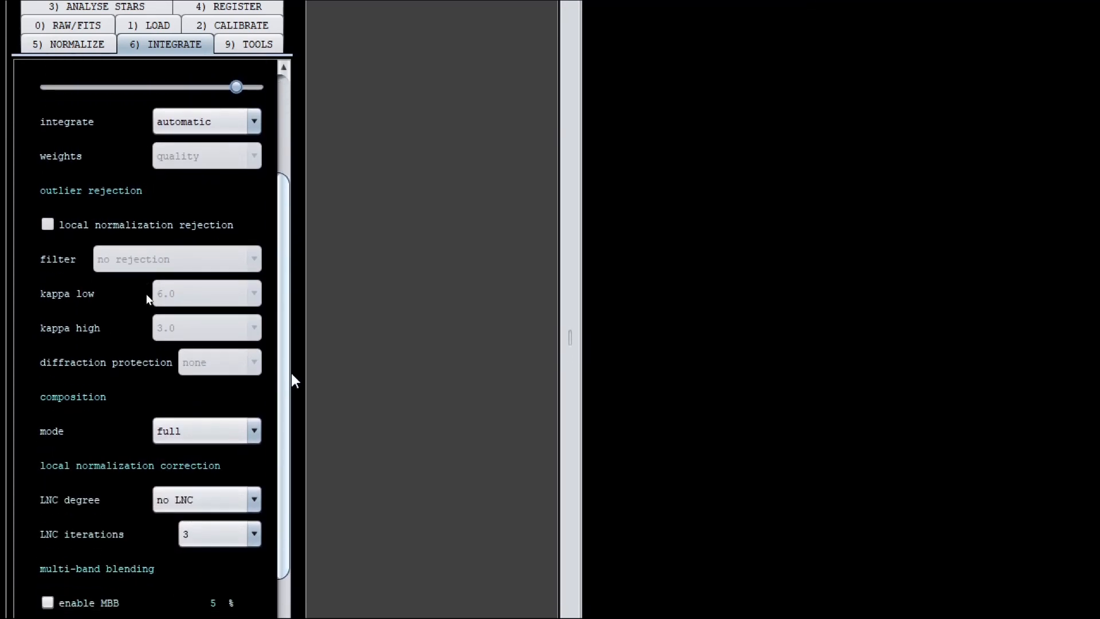
- Set the integration mode to Bayer/X-Trans drizzle
{"action": "scroll", "coordinate": [293, 380], "scroll_direction": "down", "scroll_amount": 8}
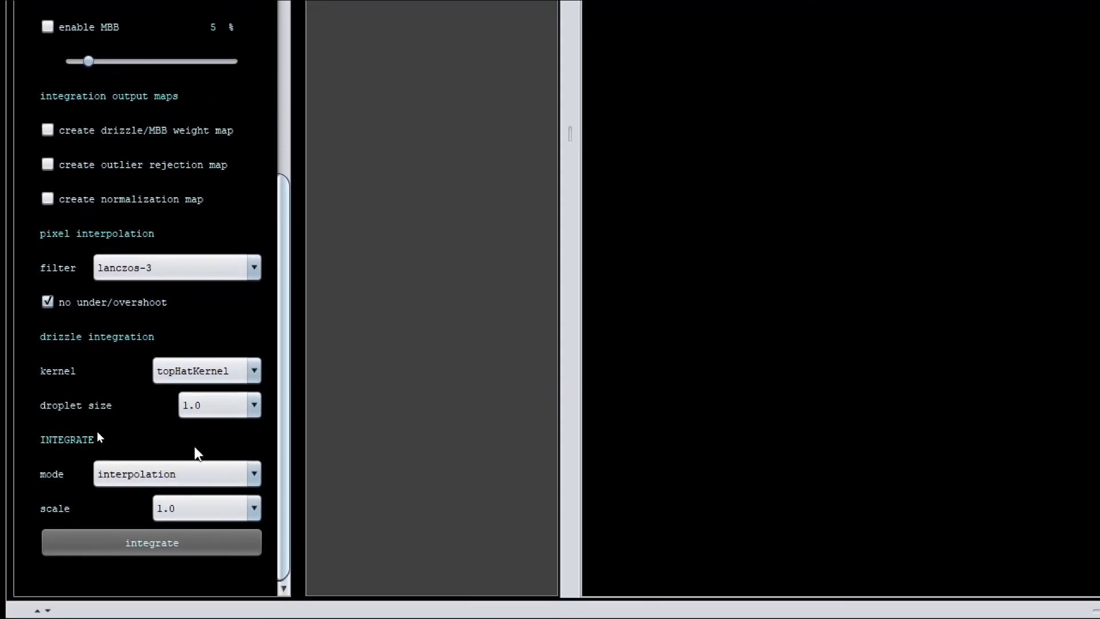
{"action": "left_click", "coordinate": [201, 479]}
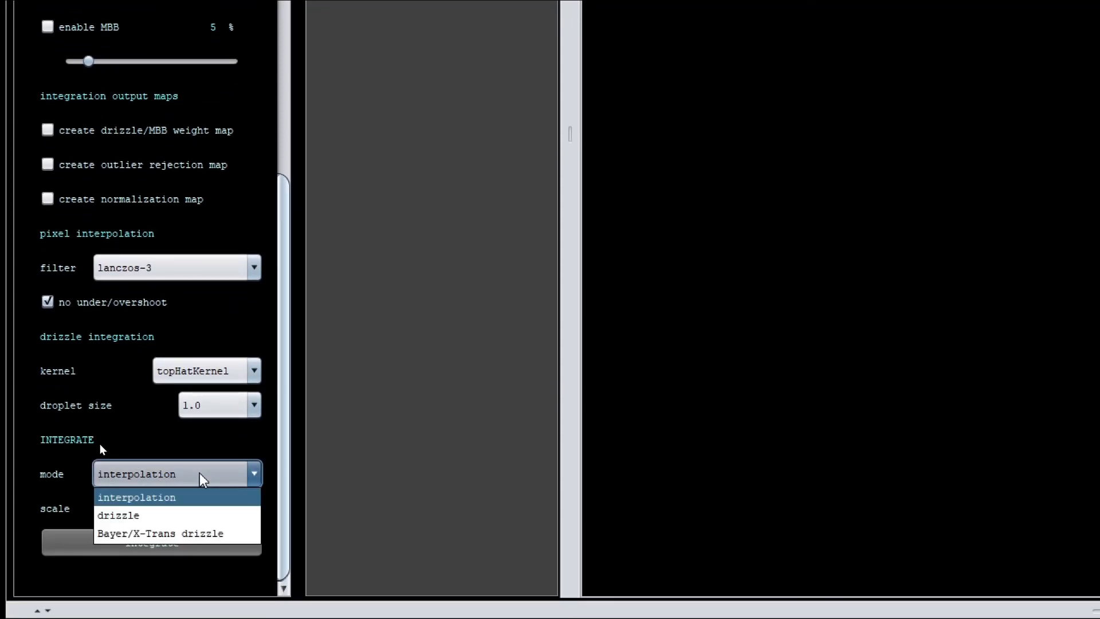
{"action": "left_click", "coordinate": [187, 531]}
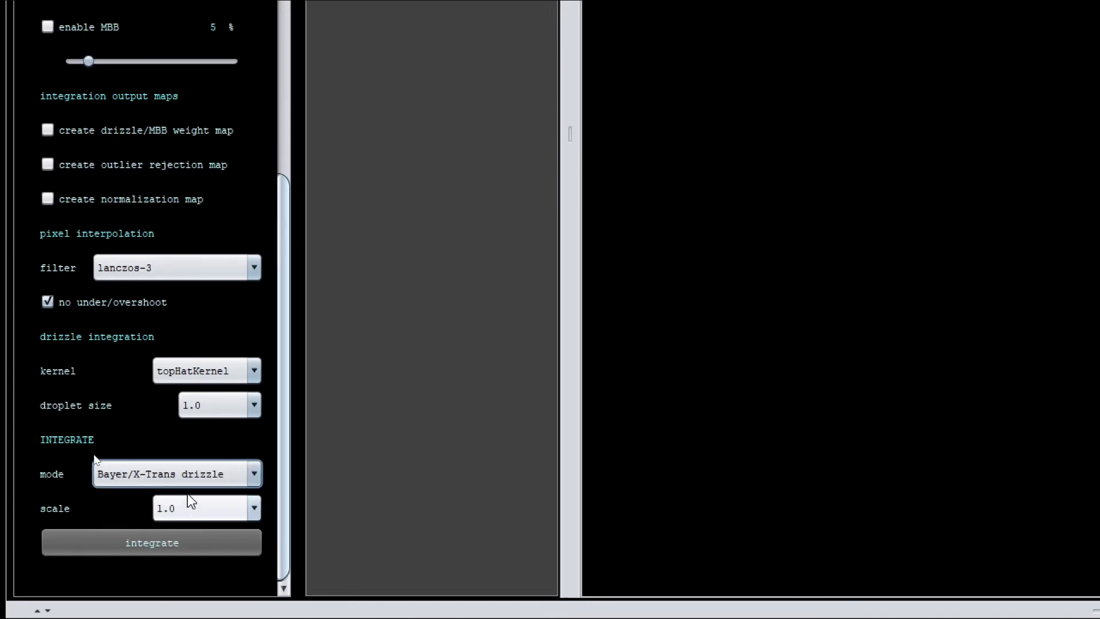
{"action": "mouse_move", "coordinate": [184, 487]}
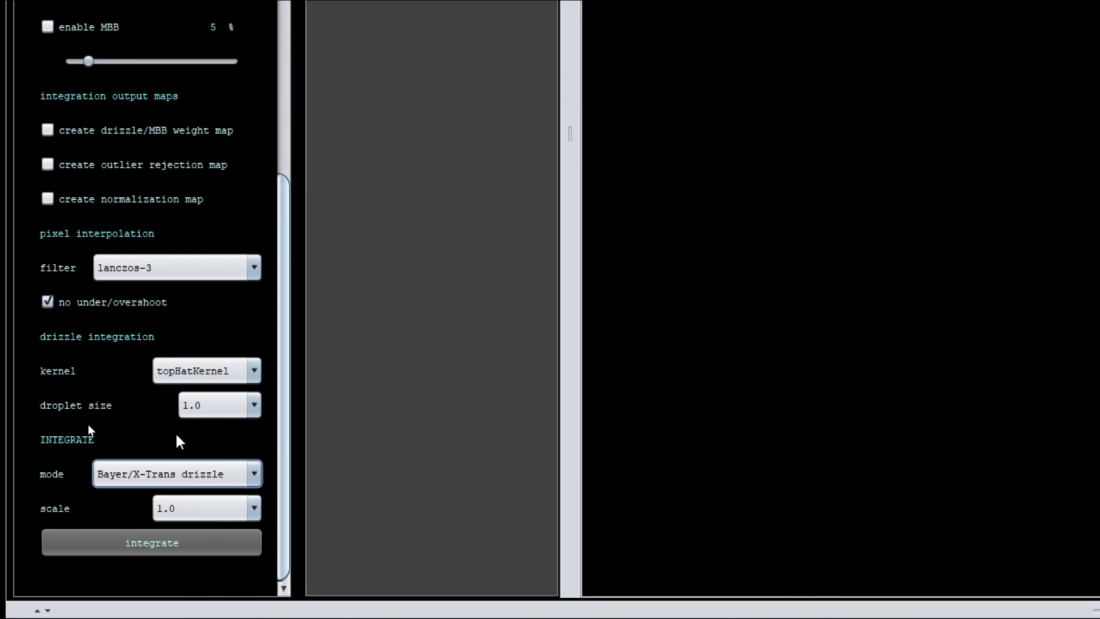
- Set the integration scale to 3.0 and start the integration
{"action": "left_click", "coordinate": [225, 516]}
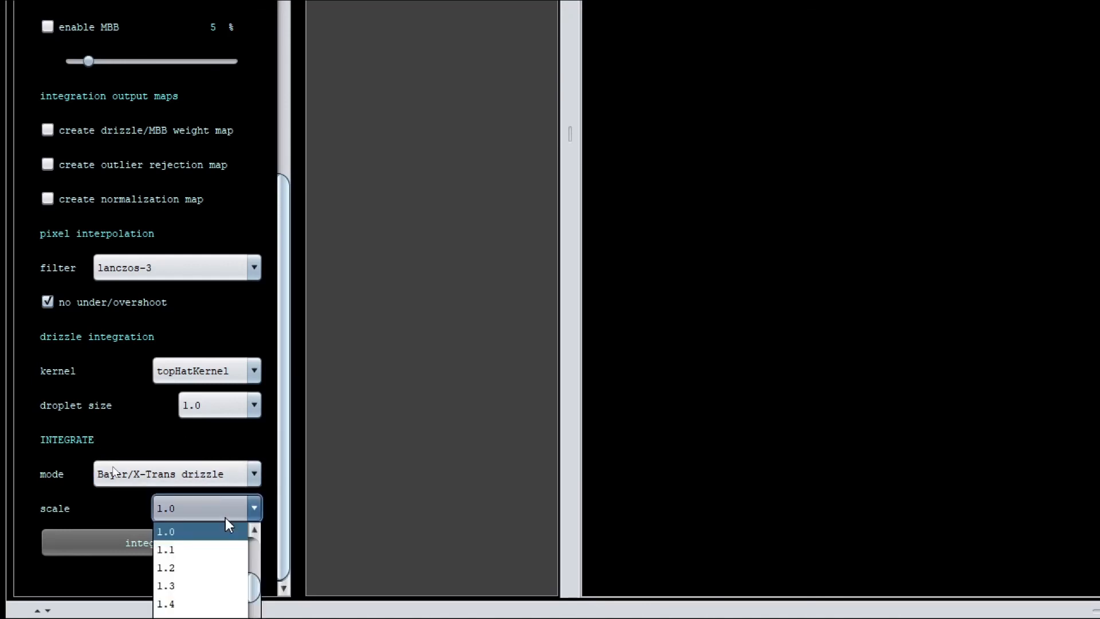
{"action": "left_click", "coordinate": [268, 578]}
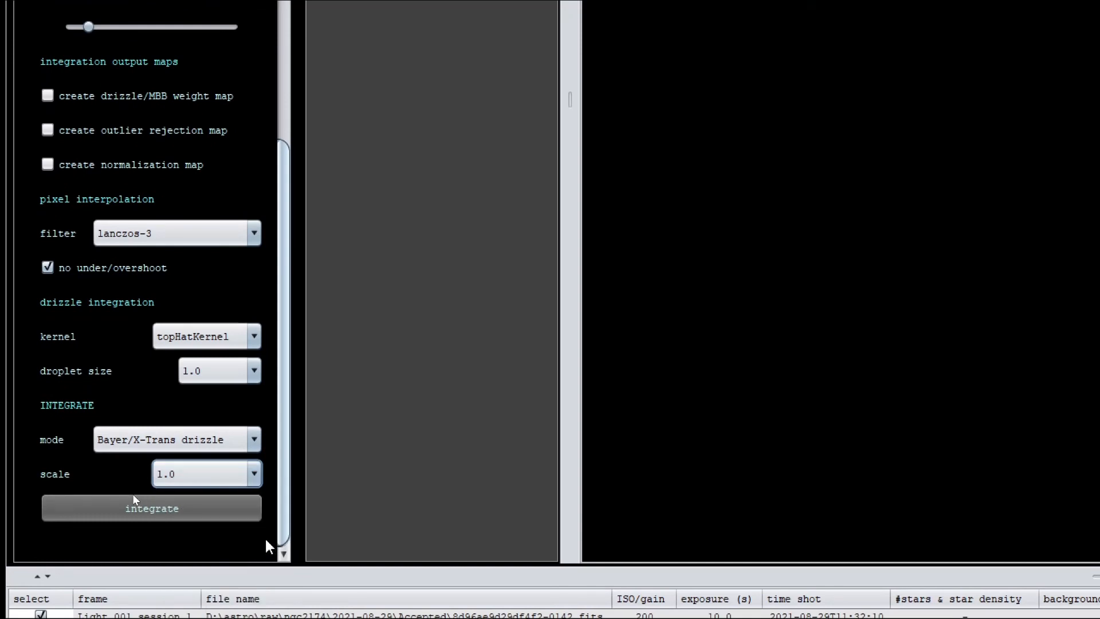
{"action": "left_click", "coordinate": [254, 473]}
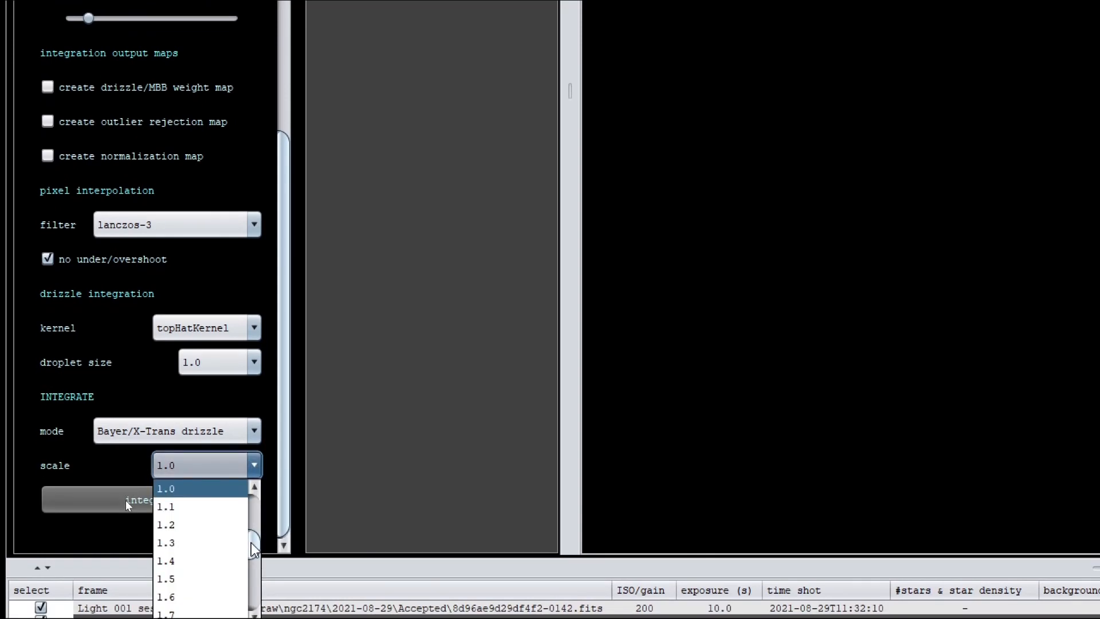
{"action": "left_click_drag", "start_coordinate": [255, 543], "coordinate": [256, 603]}
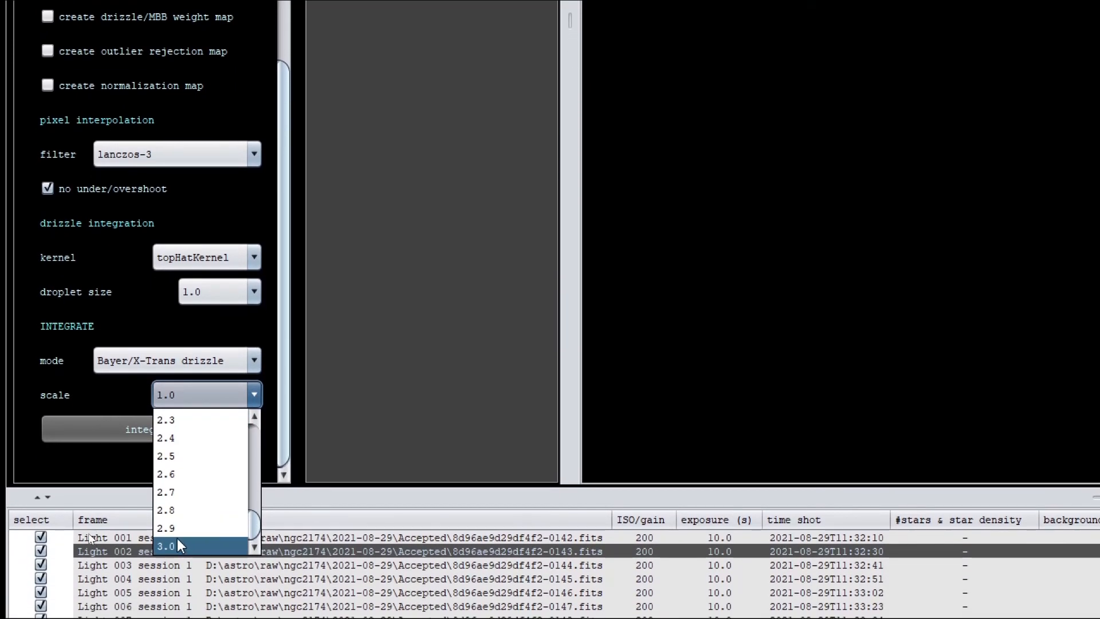
{"action": "left_click", "coordinate": [175, 558]}
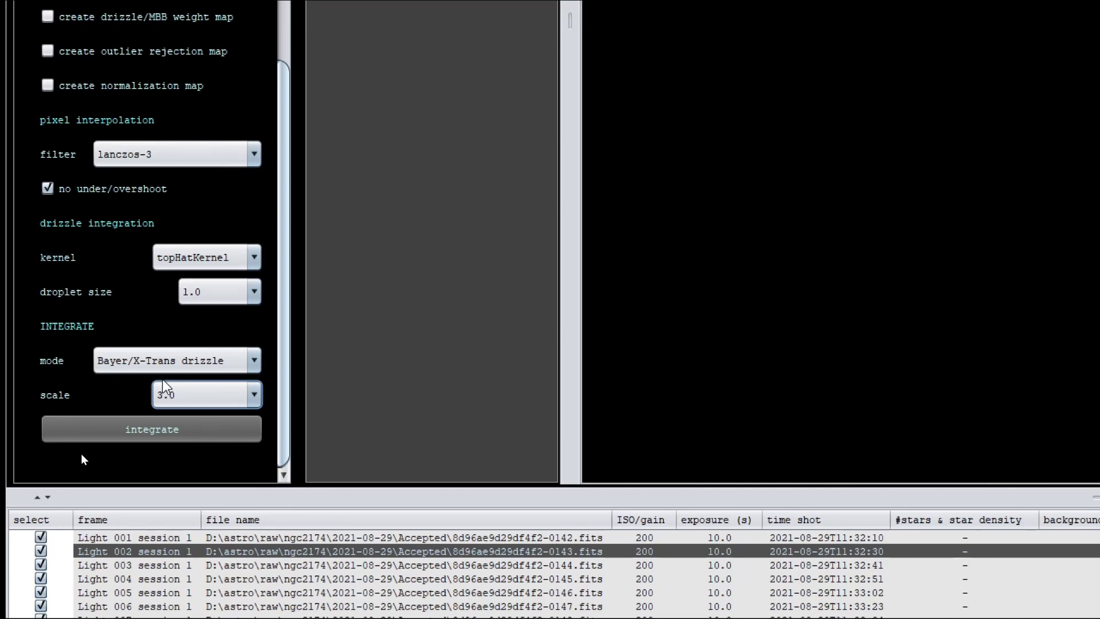
{"action": "left_click", "coordinate": [189, 429]}
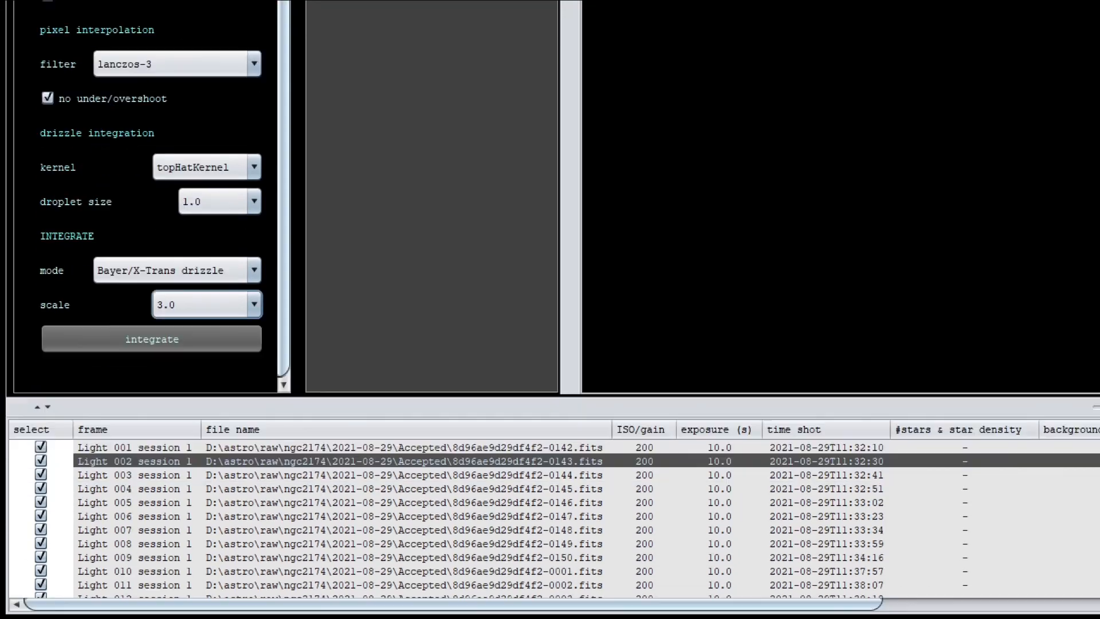